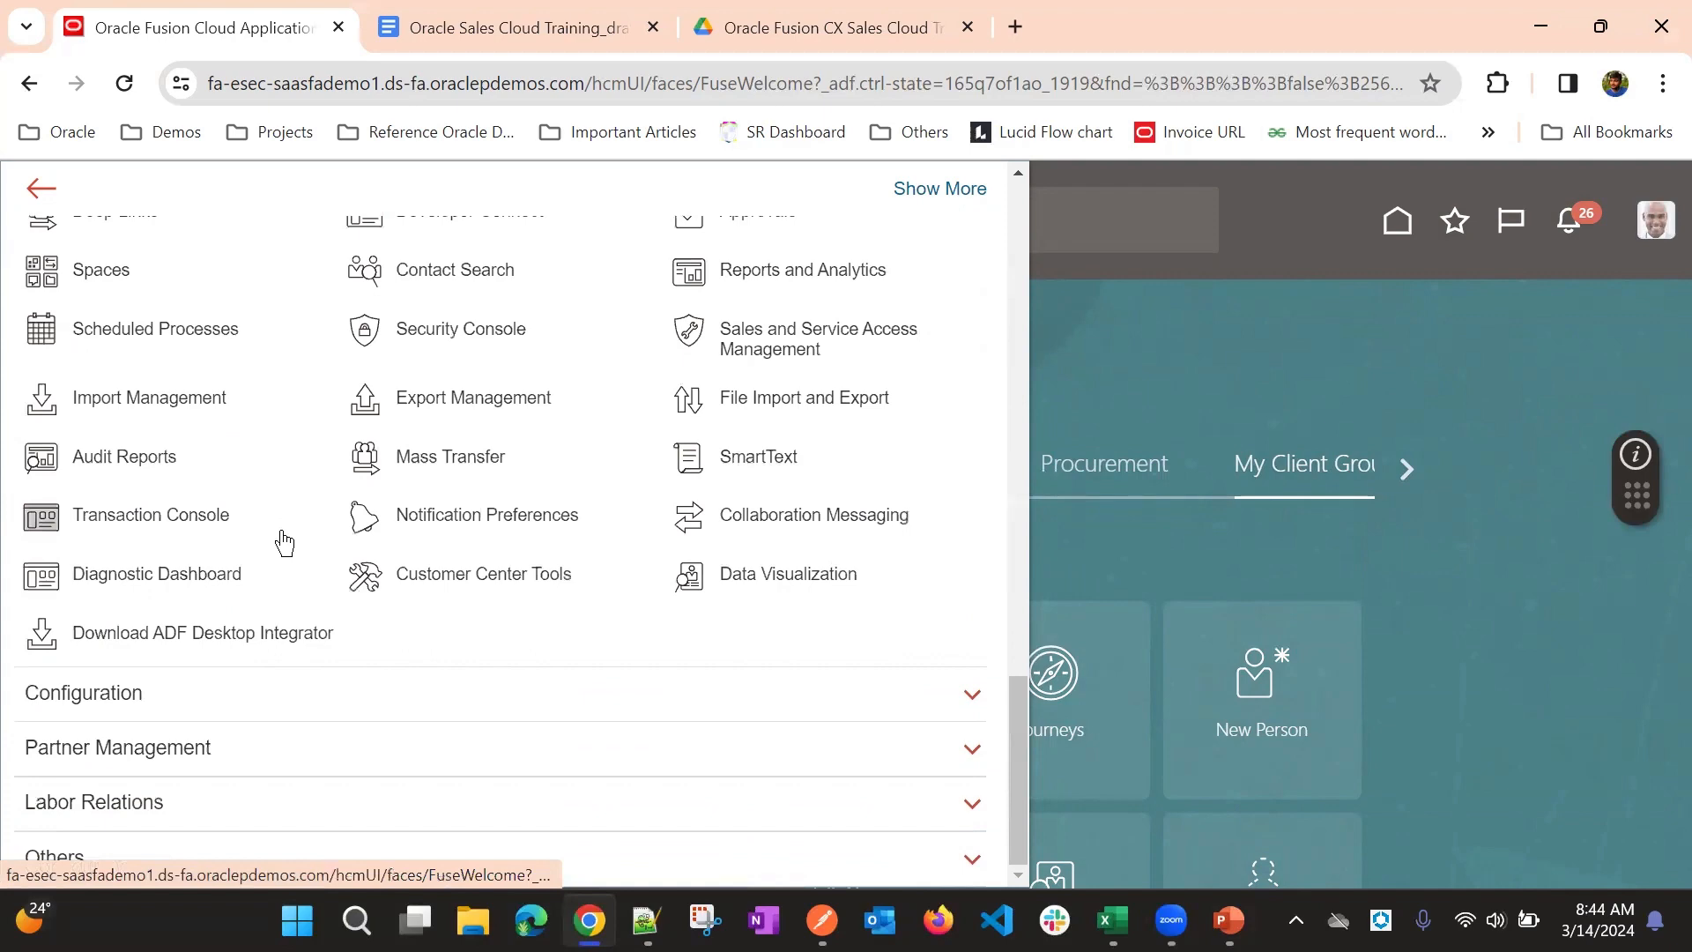
- Open the Sandboxes page from the Configuration group and start creating a new sandbox
left_click(256, 691)
scroll(320, 427, "down", 2)
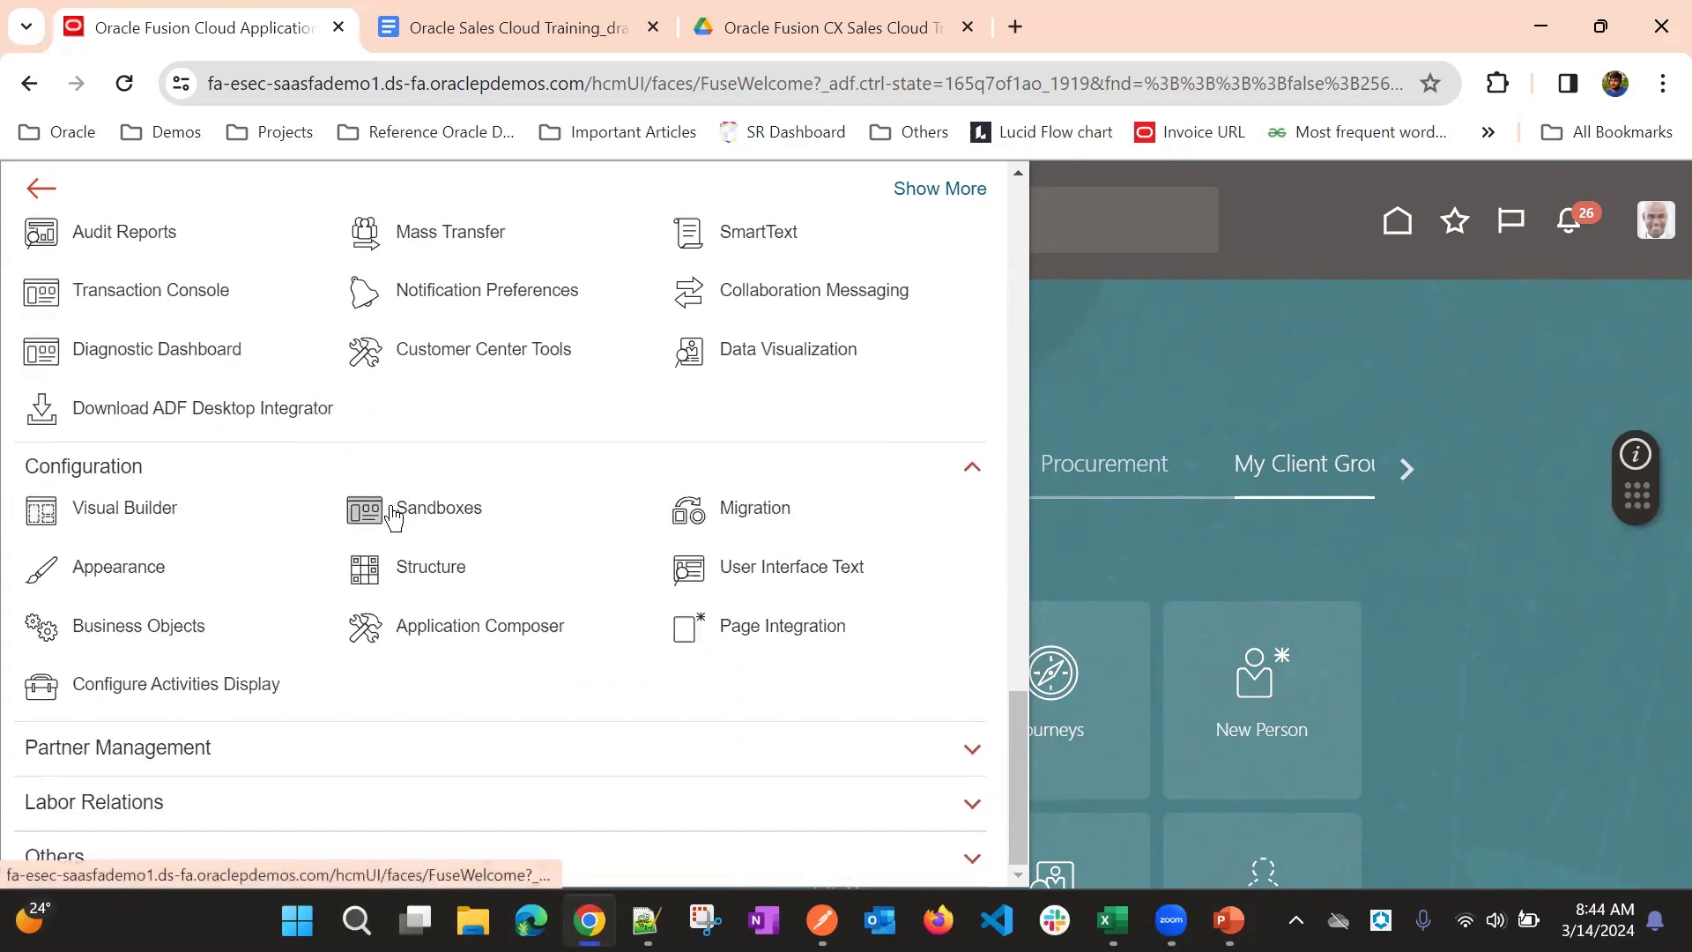
left_click(441, 505)
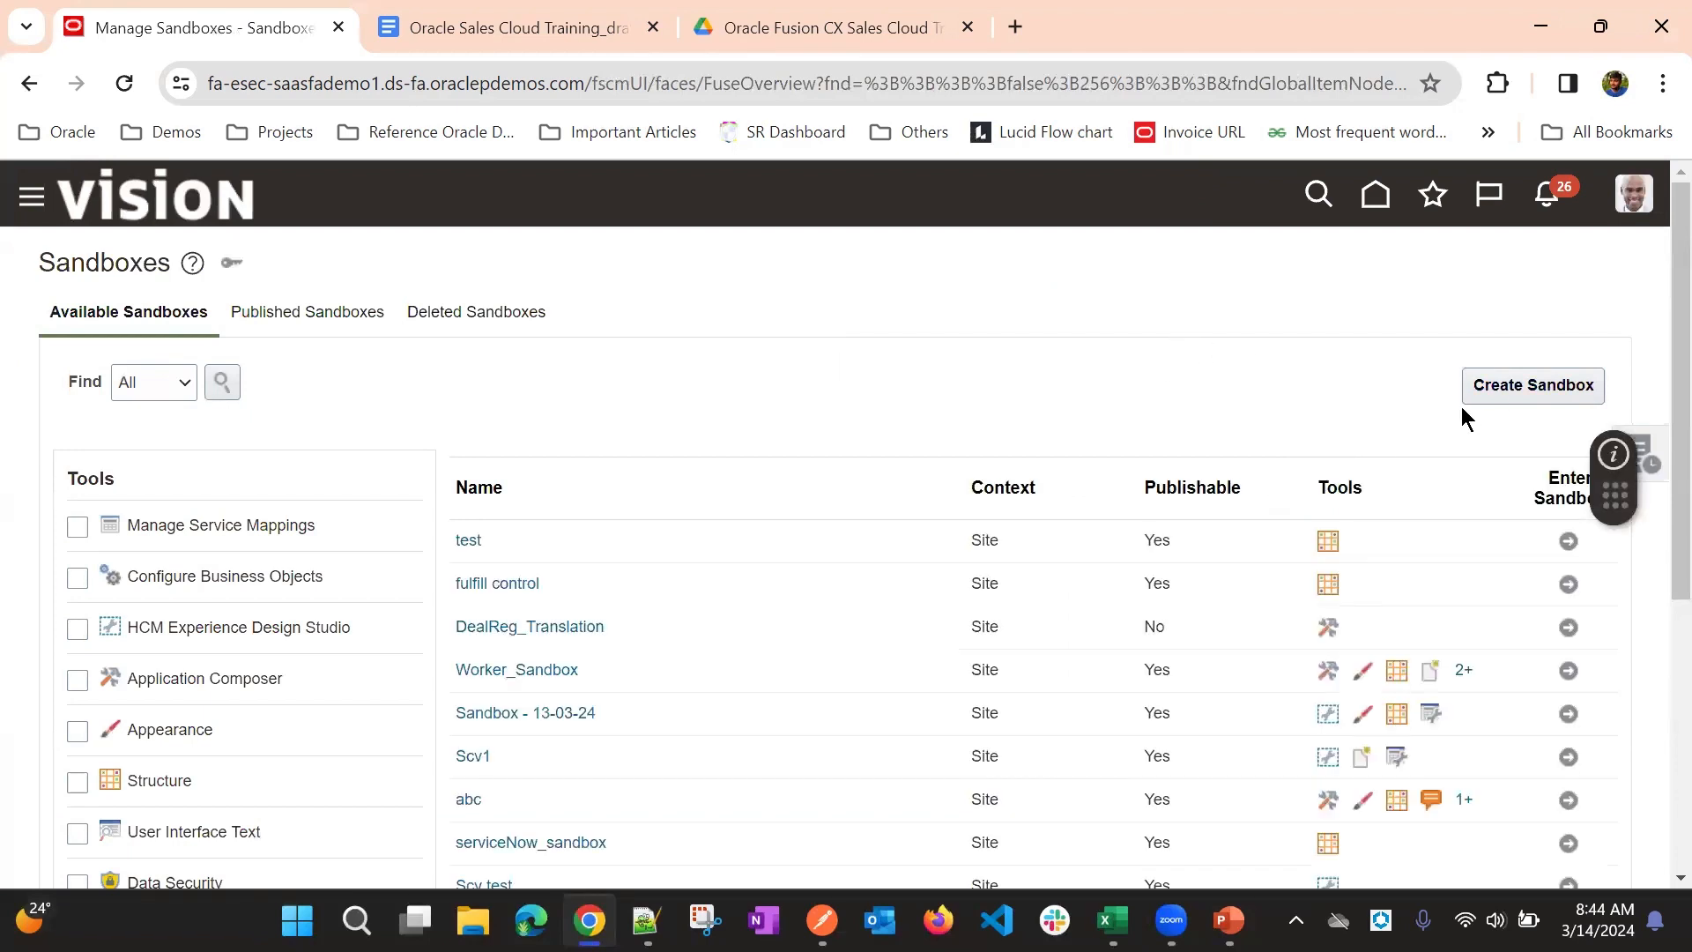
left_click(1493, 386)
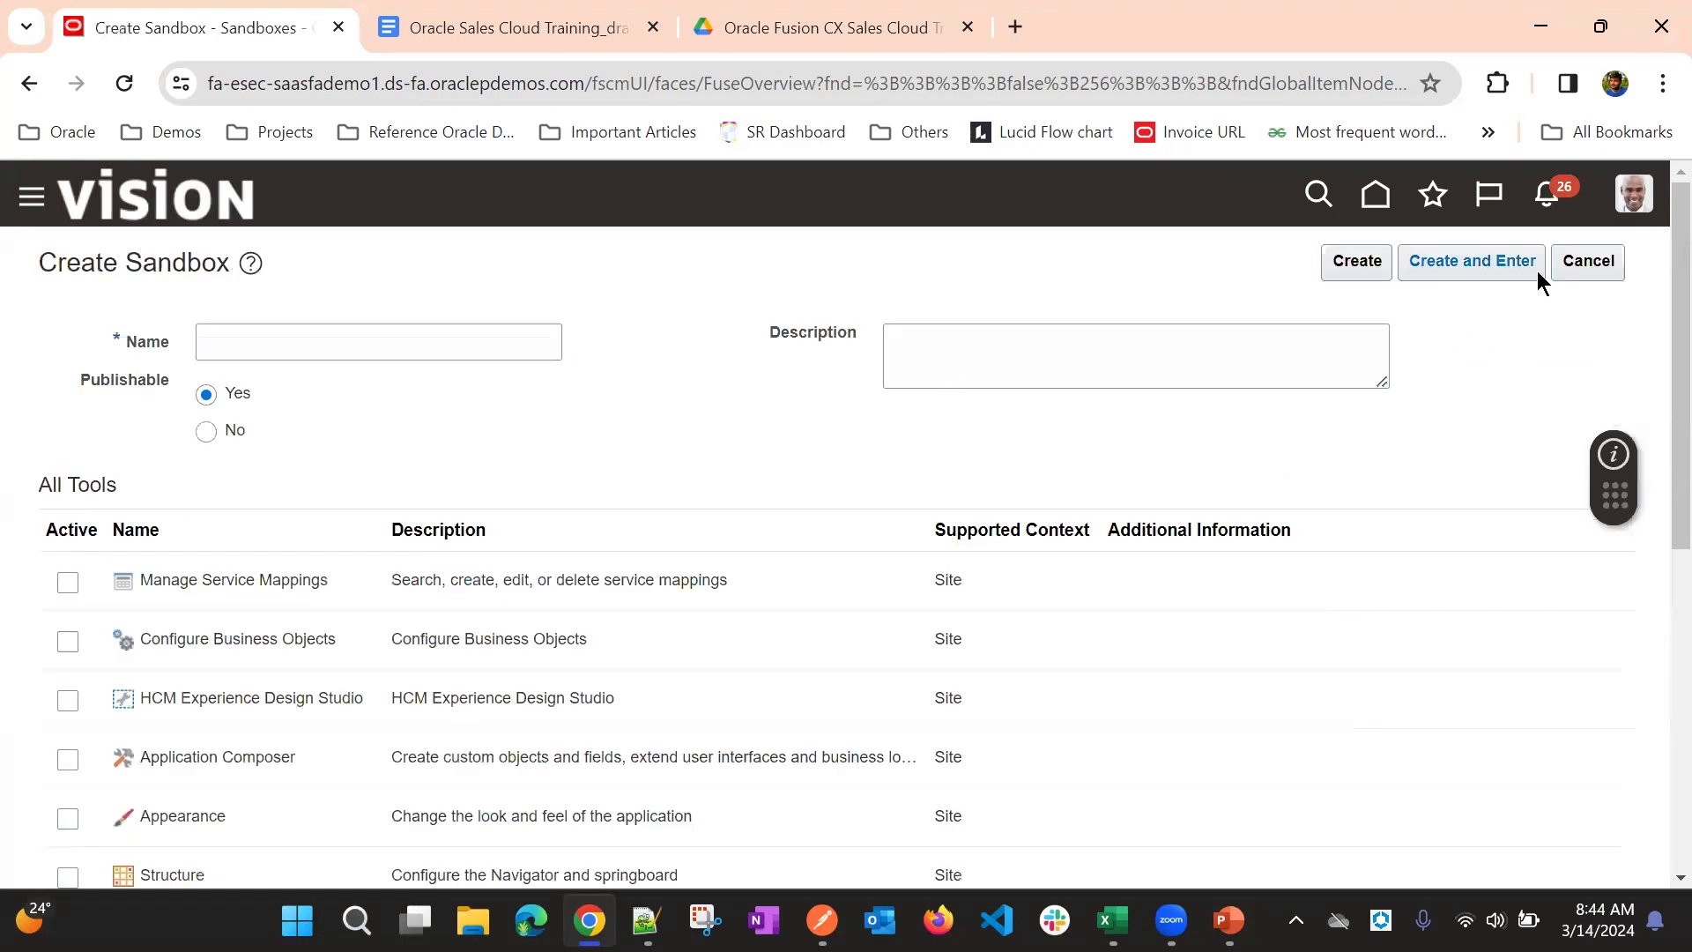
- Name the new sandbox "CX Sales Implementation 14032024"
left_click(458, 344)
left_click(402, 278)
left_click(241, 345)
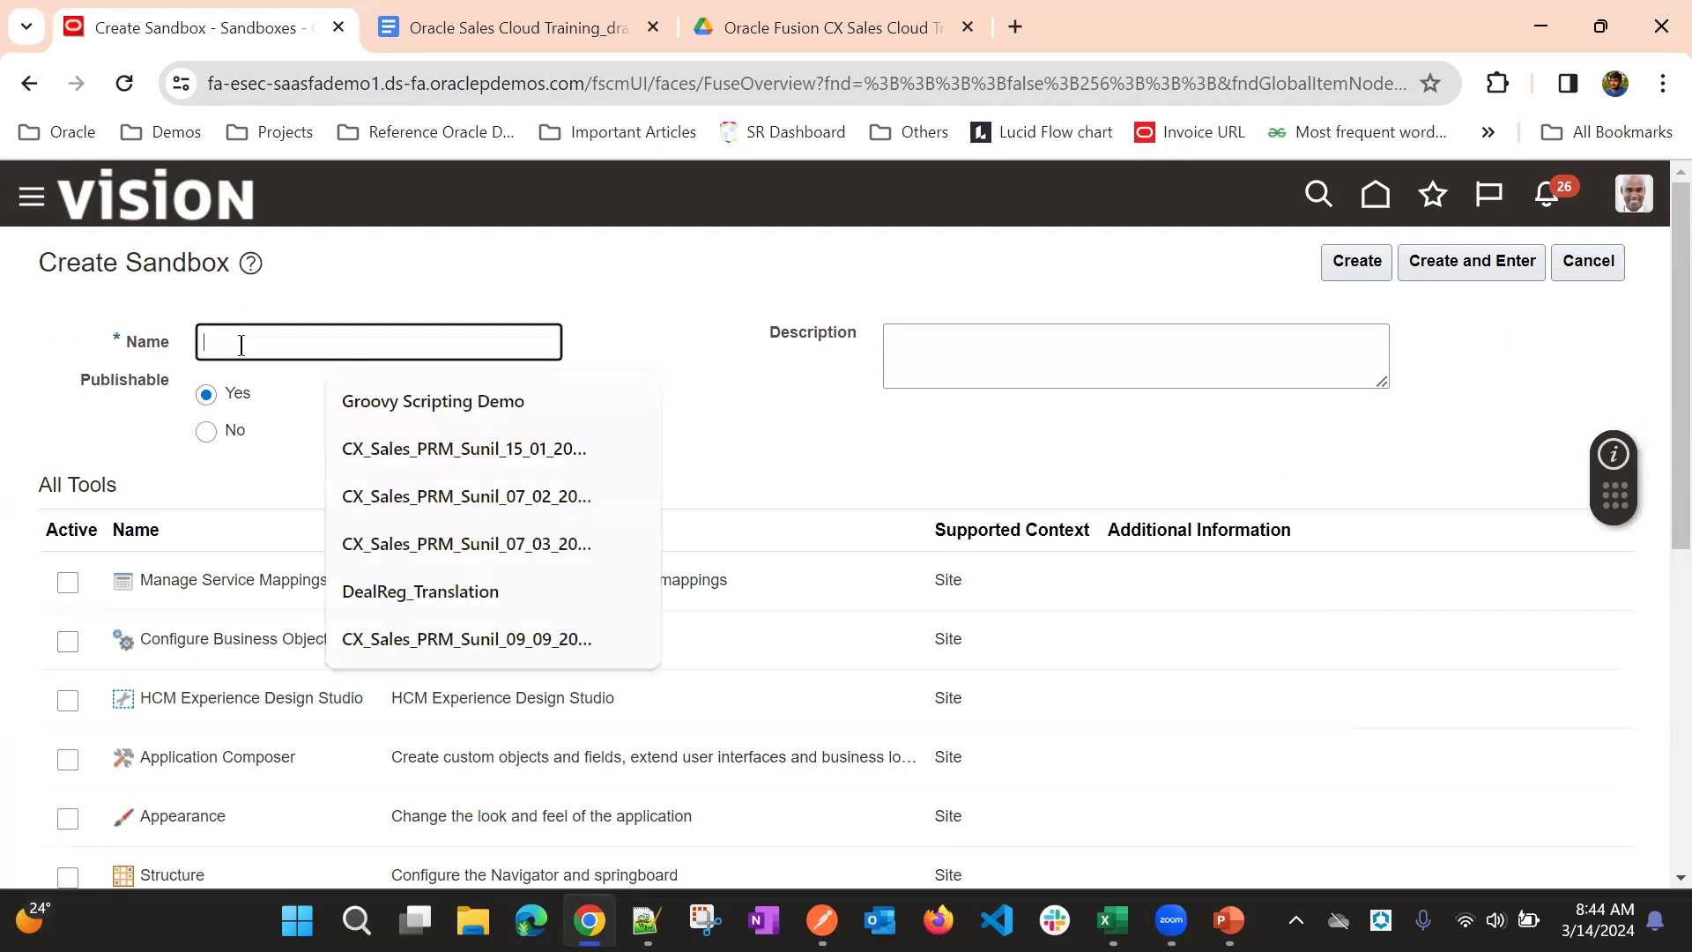
type("CX")
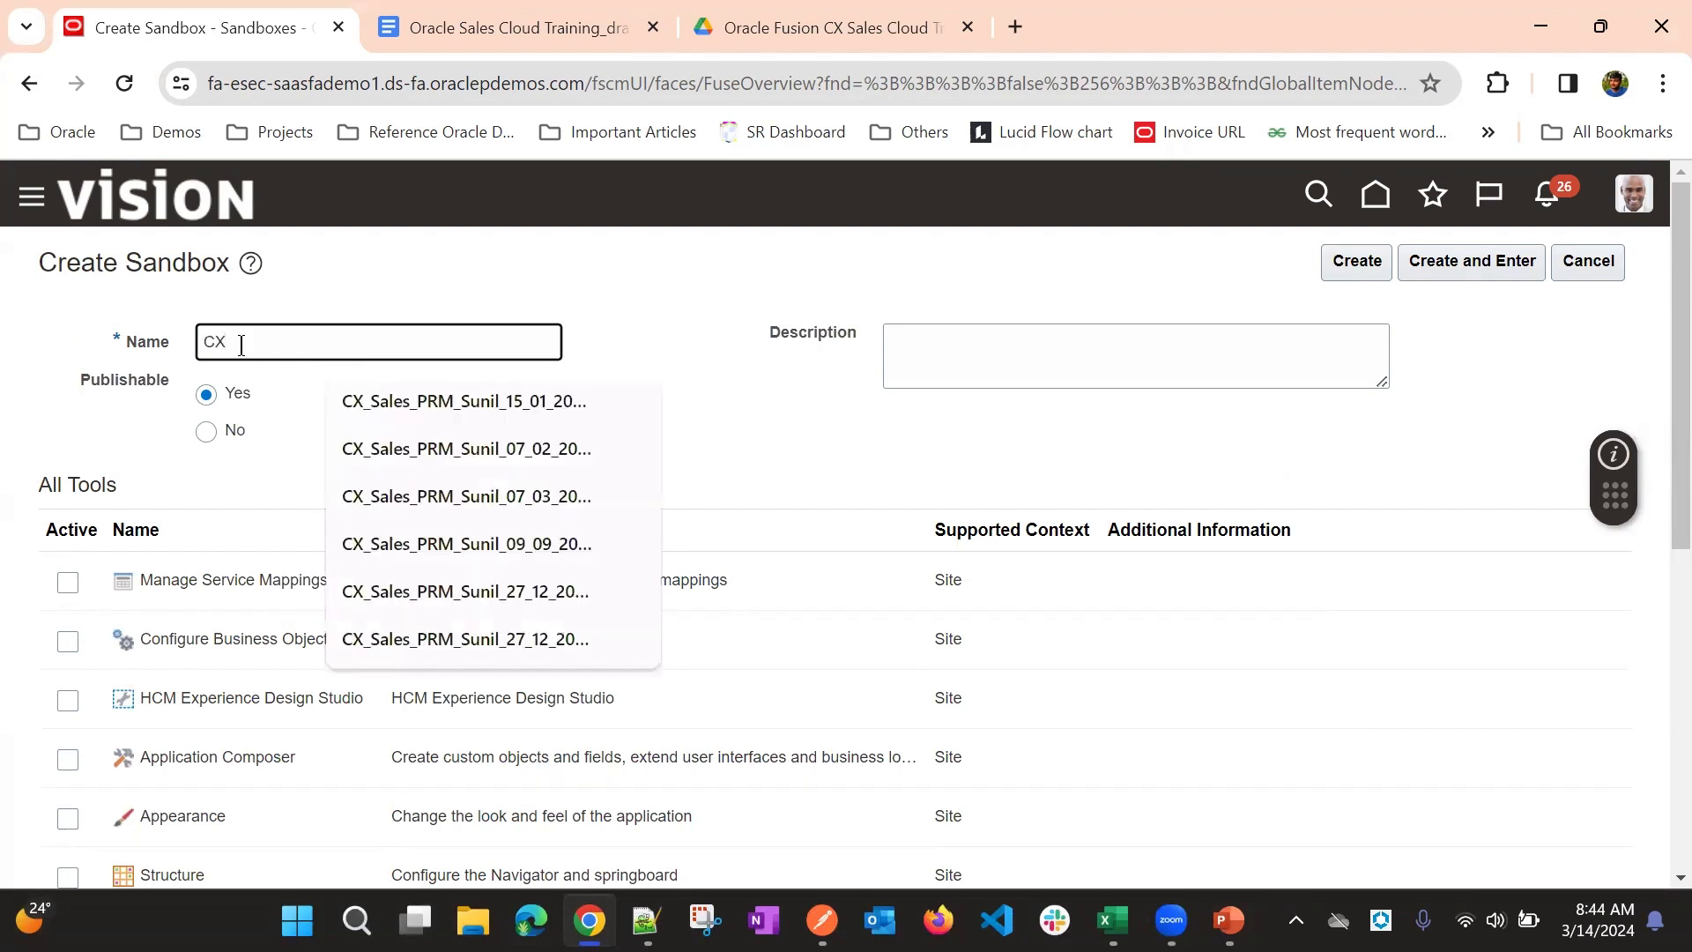
type(" Sales Implementation ")
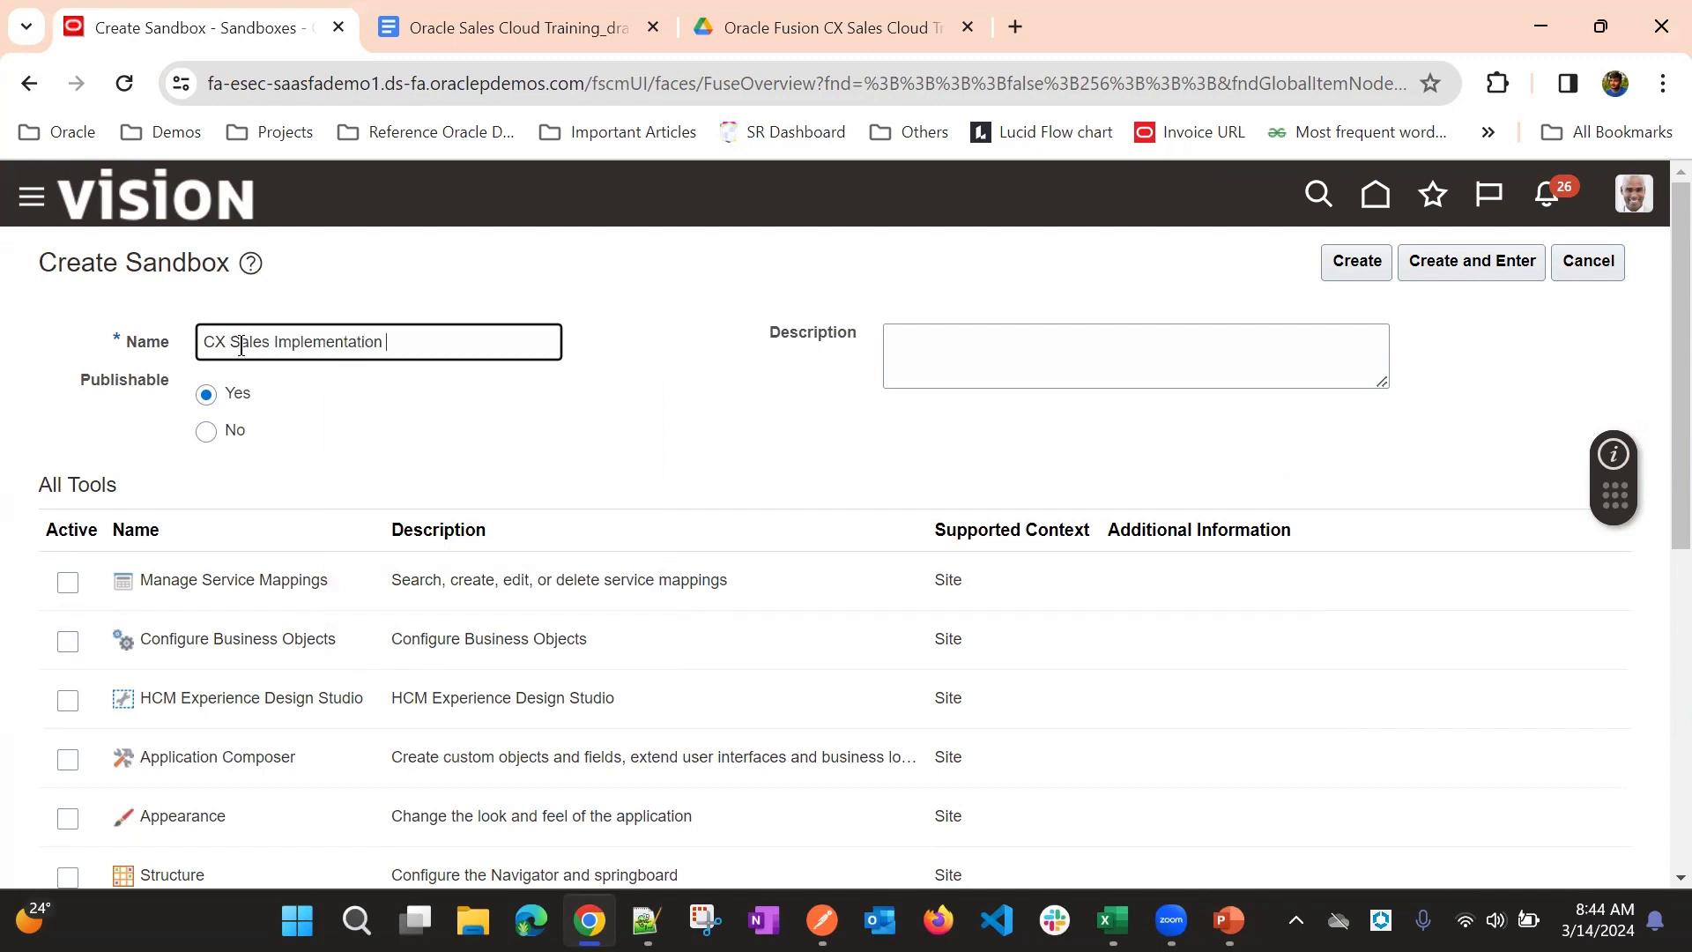
type("14032024")
left_click(381, 393)
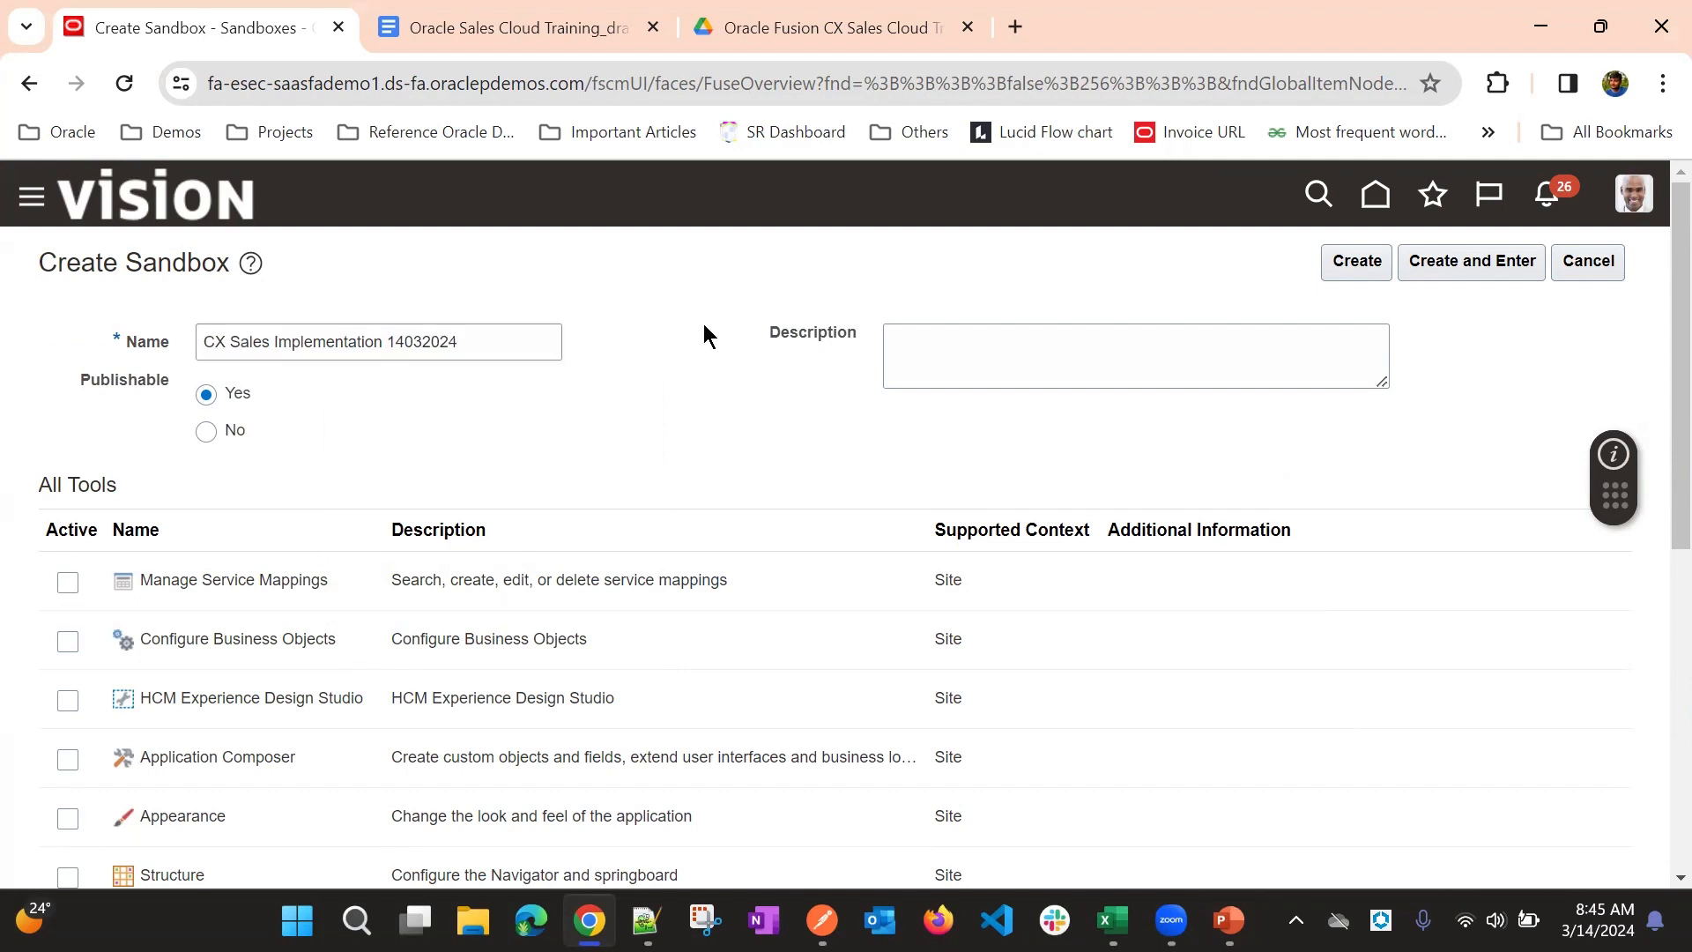
- Leave the sandbox description empty and set the Publishable option to No
left_click(891, 353)
left_click(763, 365)
left_click_drag(79, 383, 160, 414)
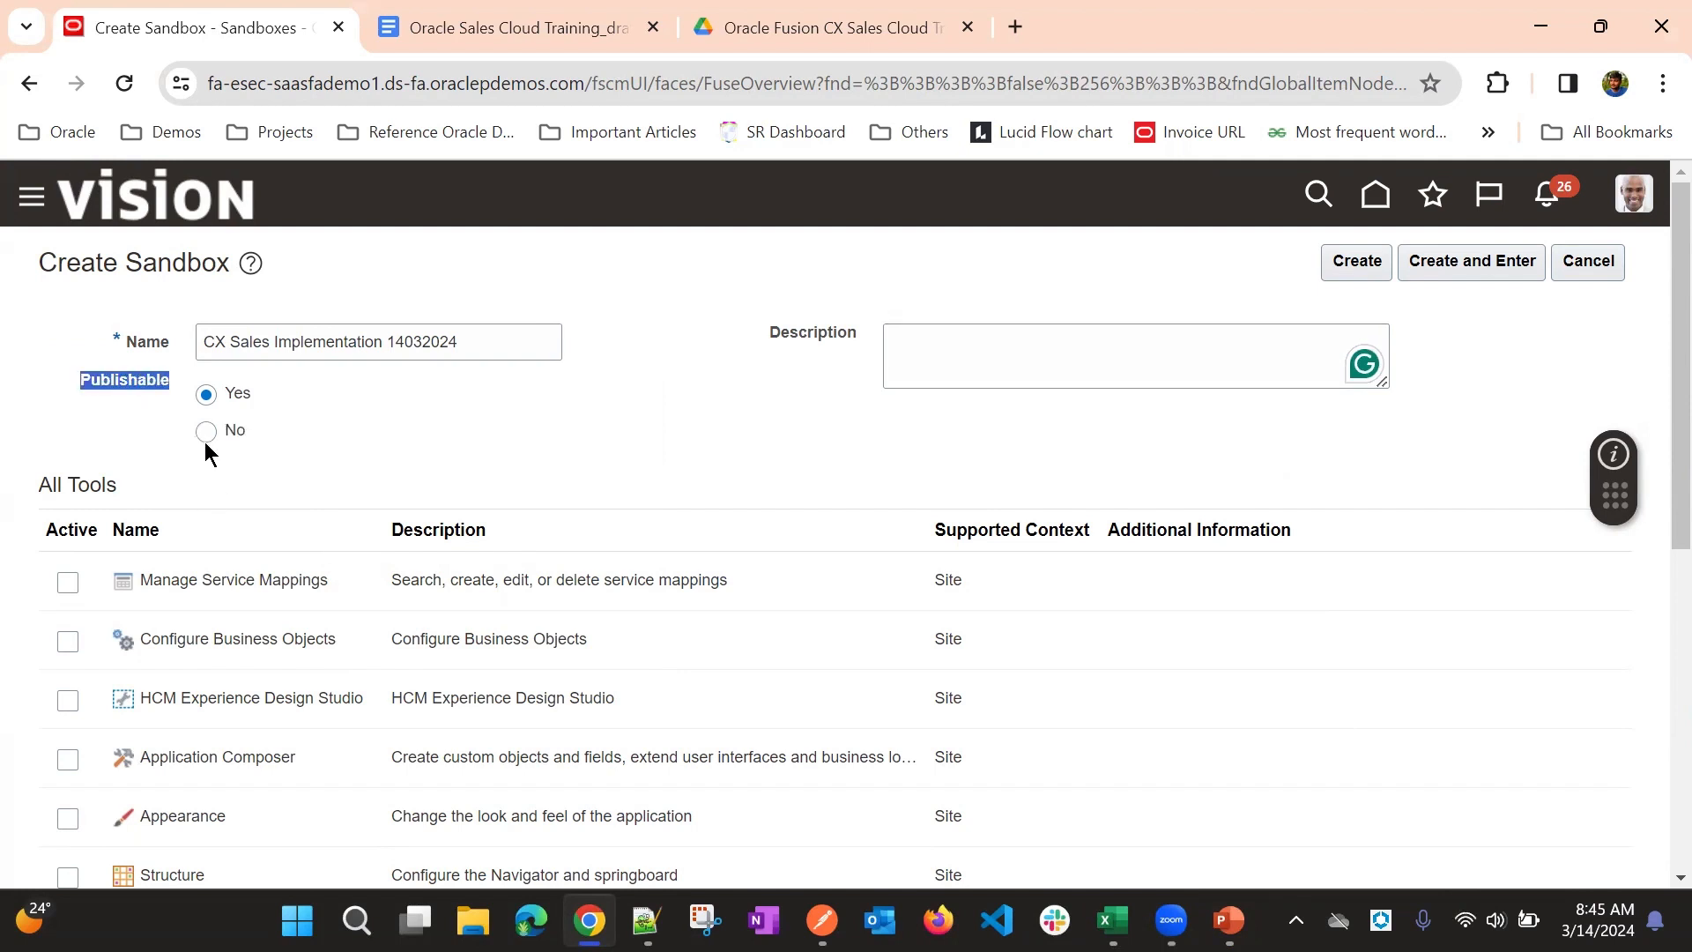
left_click(320, 394)
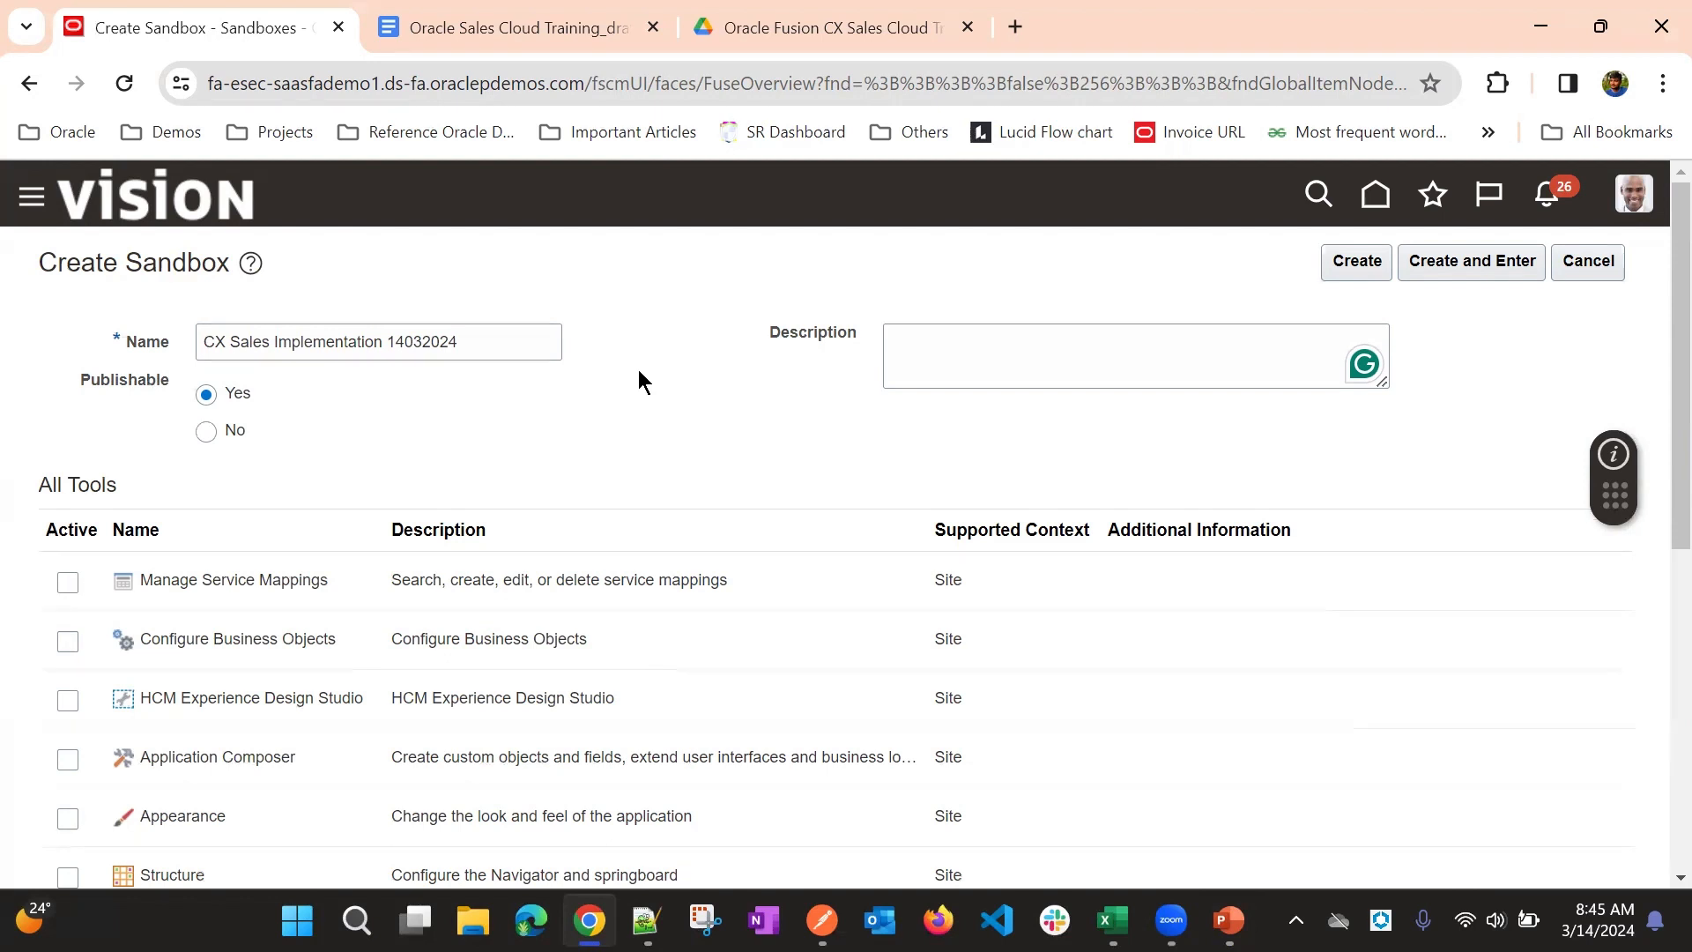
left_click(217, 437)
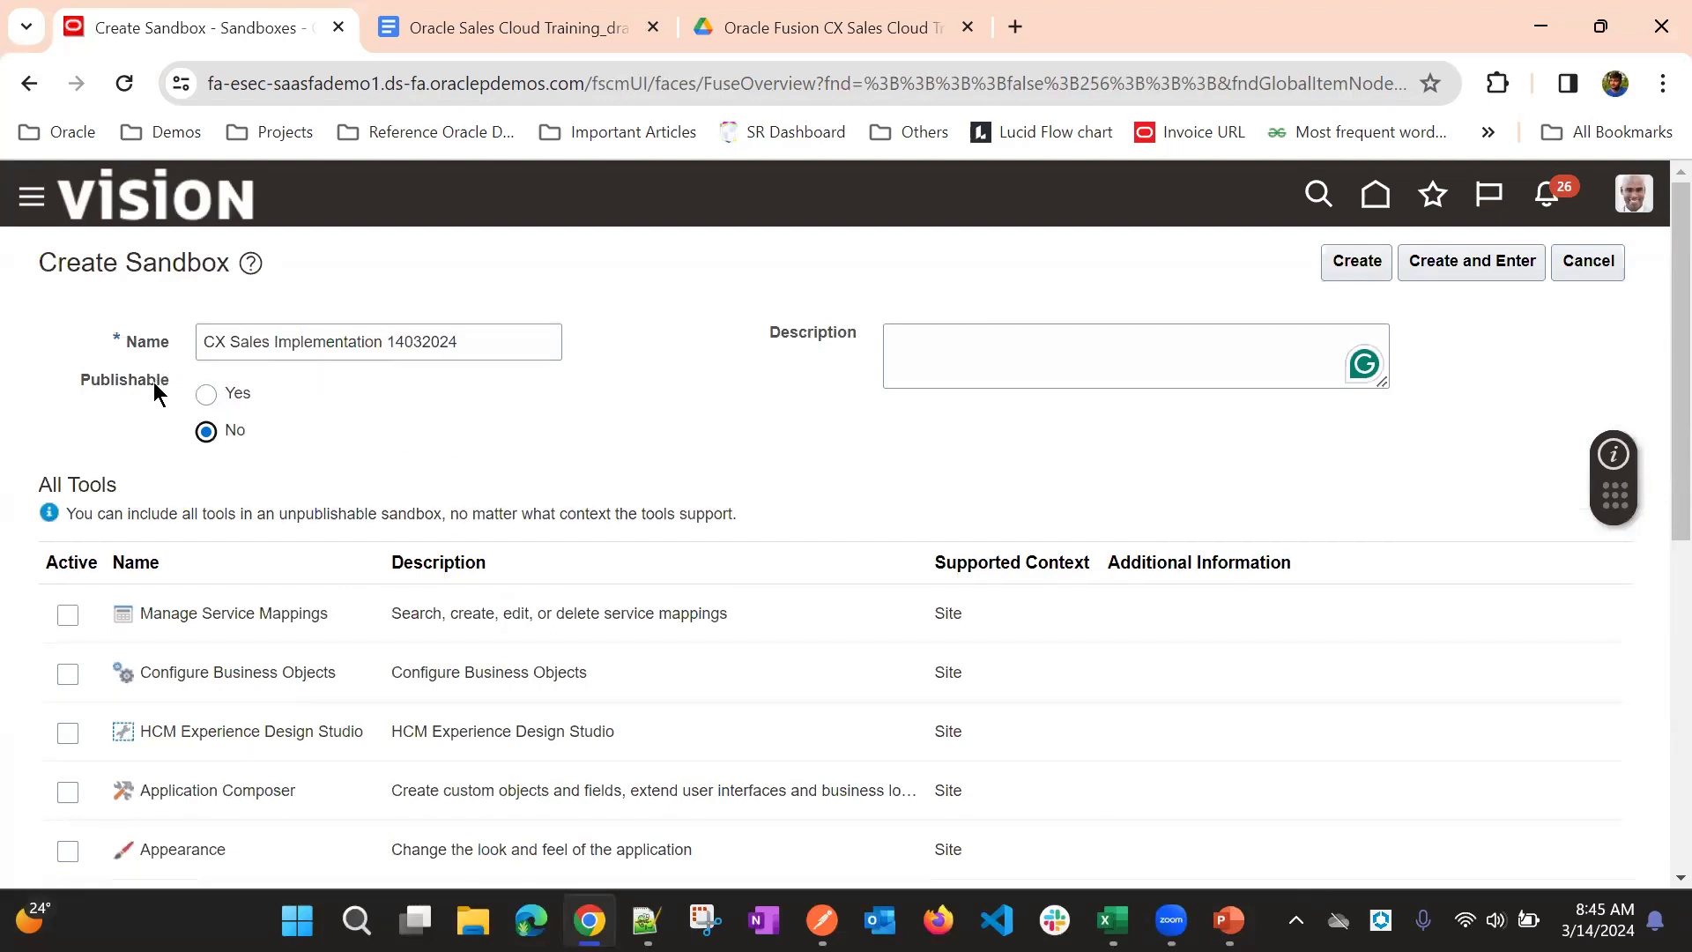
left_click_drag(81, 373, 139, 388)
left_click(413, 404)
- Activate the Application Composer and Appearance tools for the new sandbox
scroll(585, 405, "down", 3)
scroll(529, 440, "up", 3)
scroll(605, 397, "down", 1)
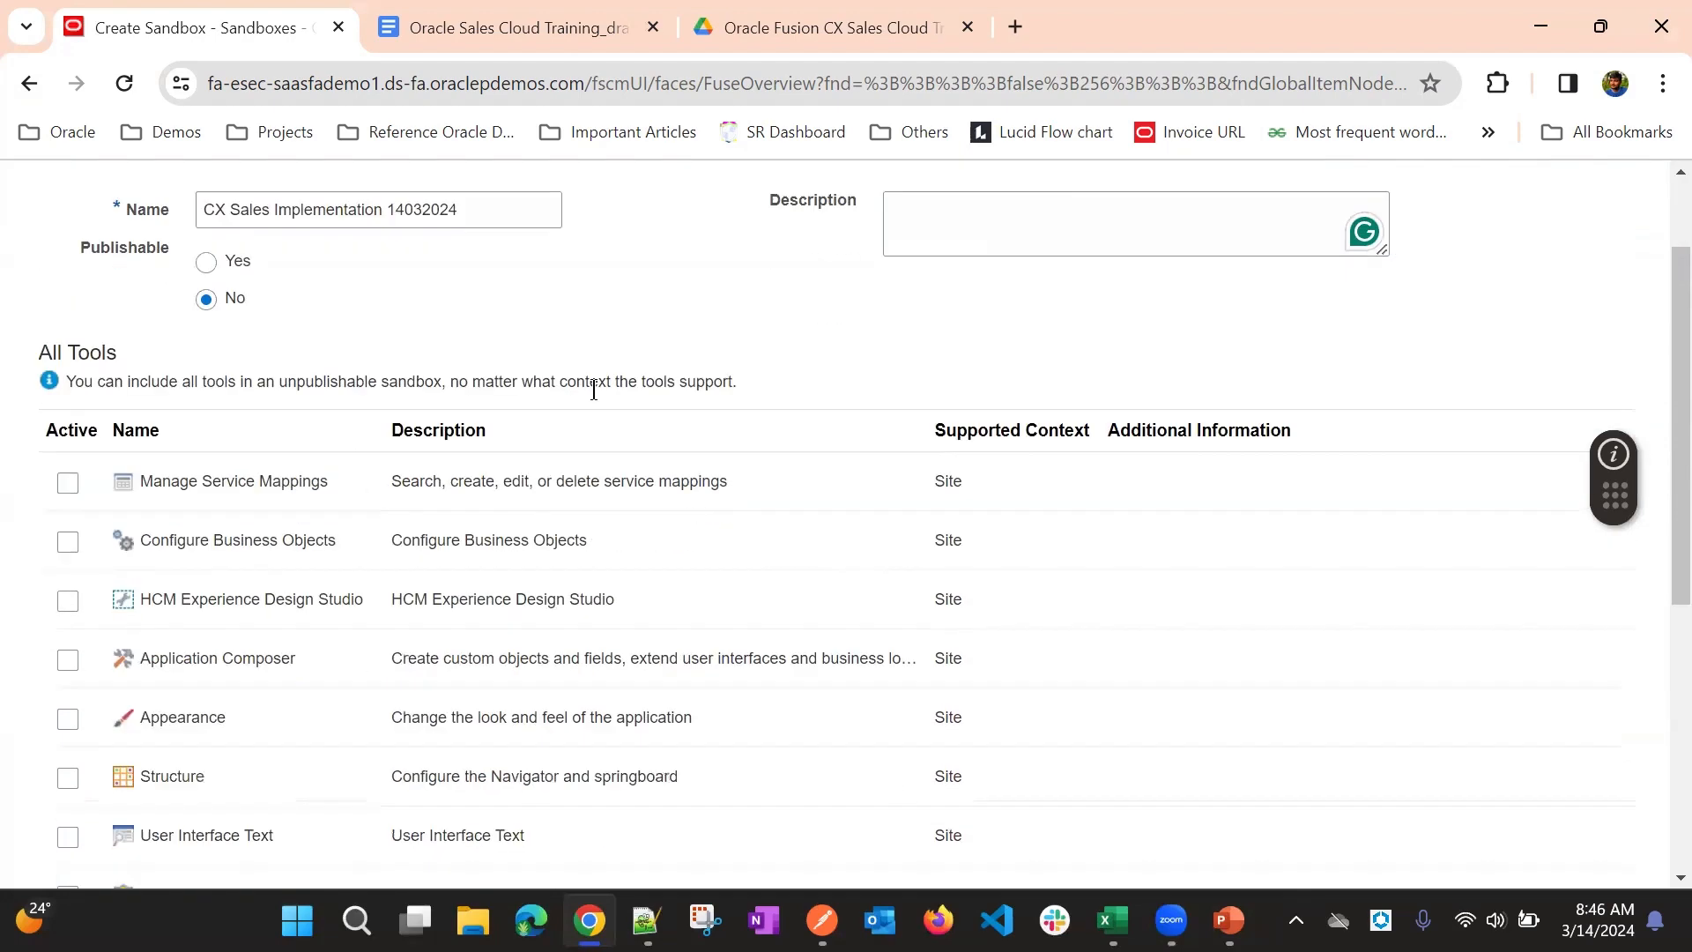
left_click(69, 661)
left_click(69, 661)
left_click(69, 661)
scroll(243, 657, "down", 1)
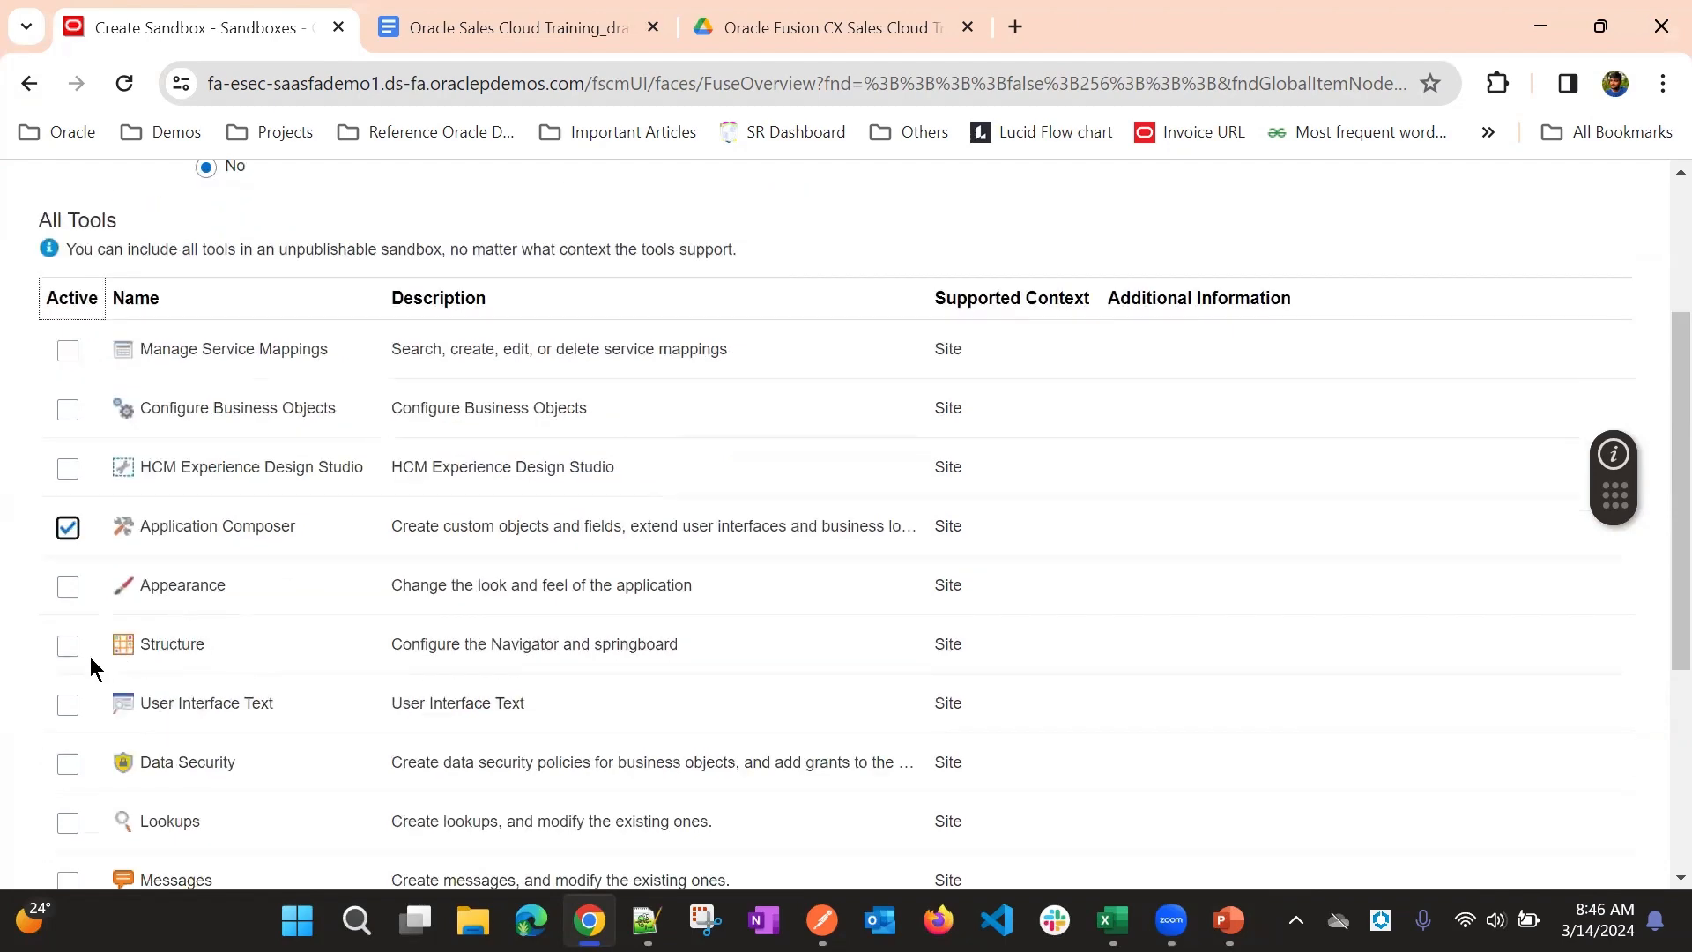
left_click(68, 586)
scroll(677, 458, "up", 2)
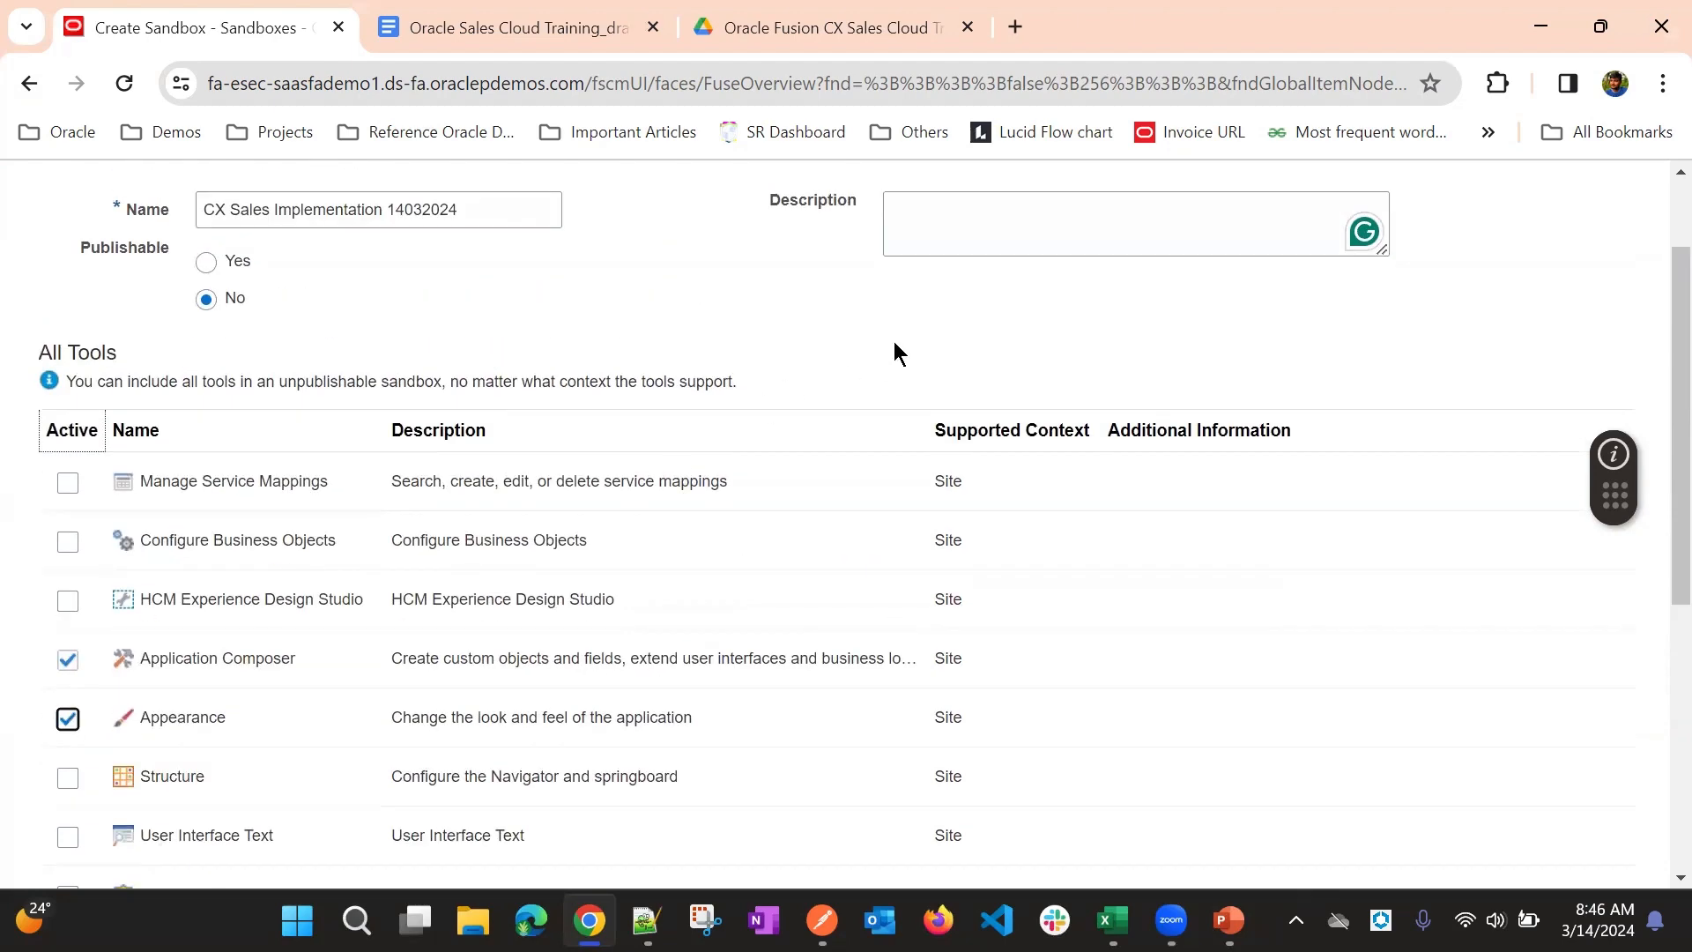
- Check the sandbox's settings and tool list, and create and enter the sandbox
scroll(894, 341, "up", 1)
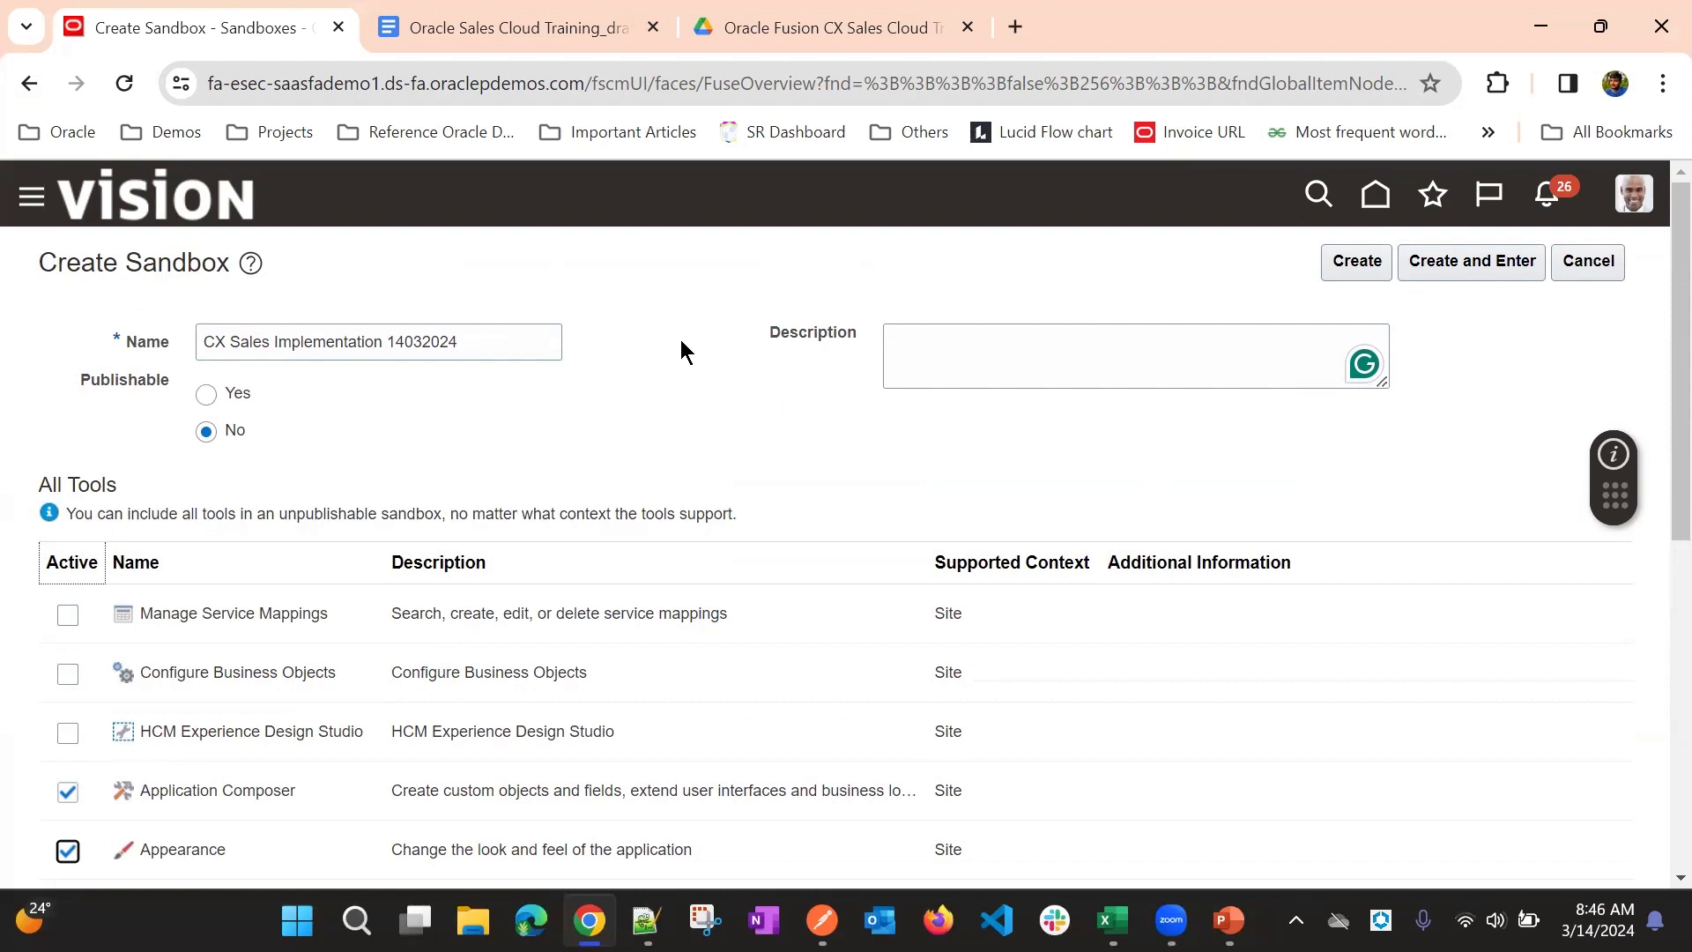
scroll(582, 441, "down", 3)
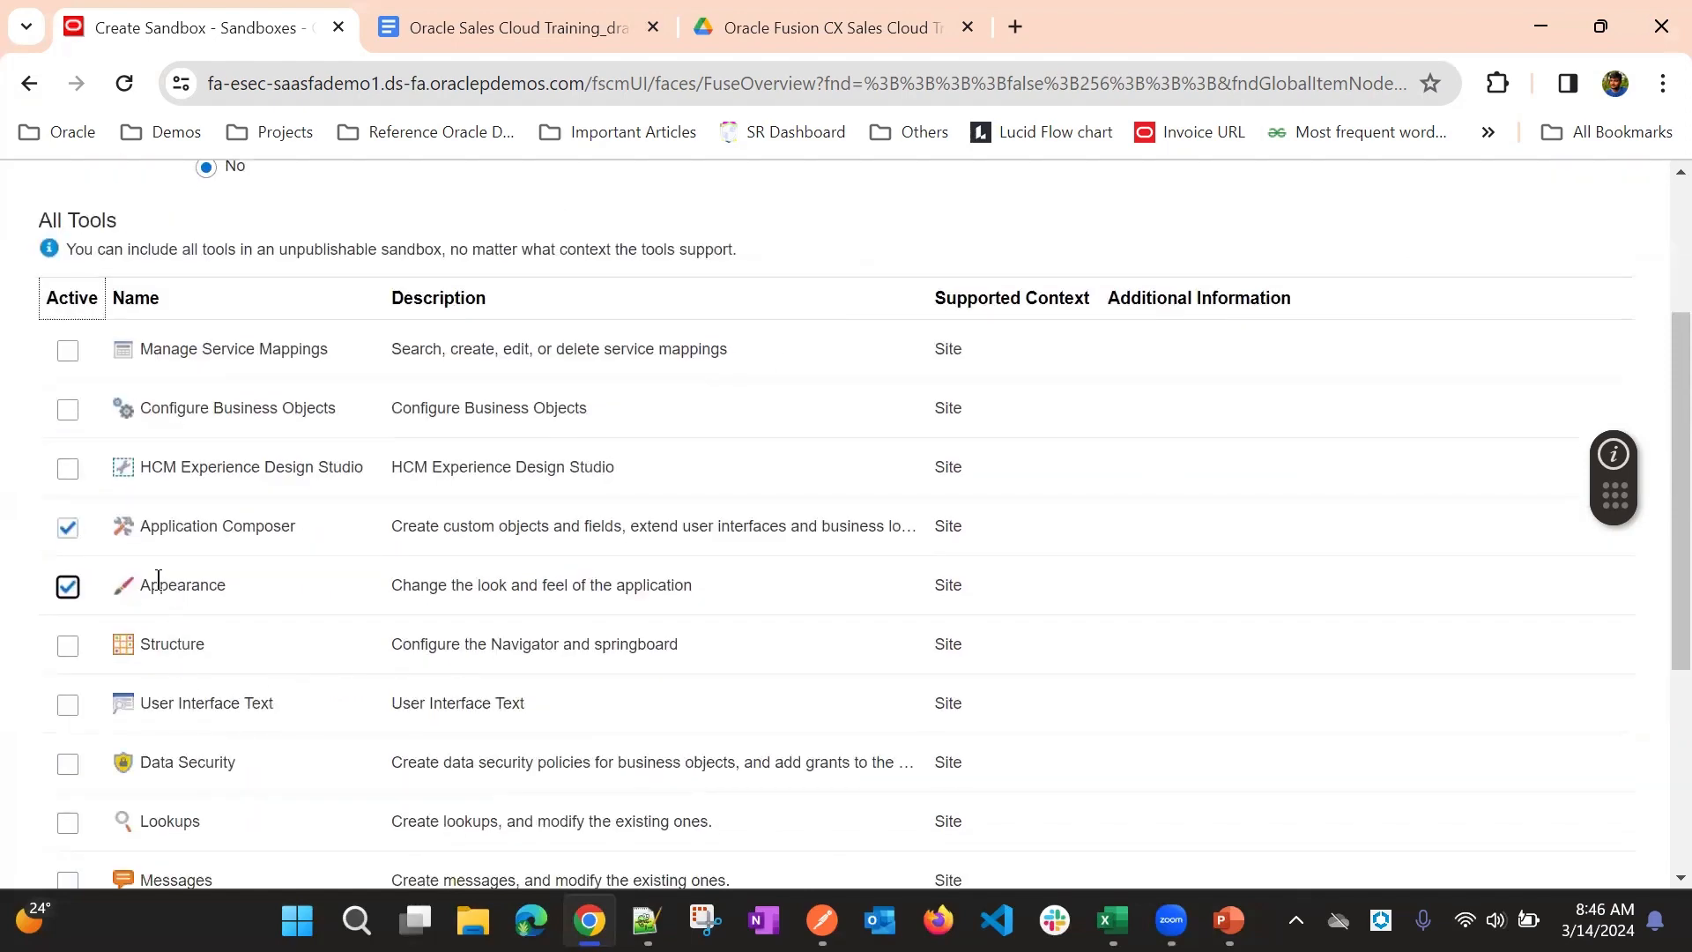
scroll(603, 211, "up", 3)
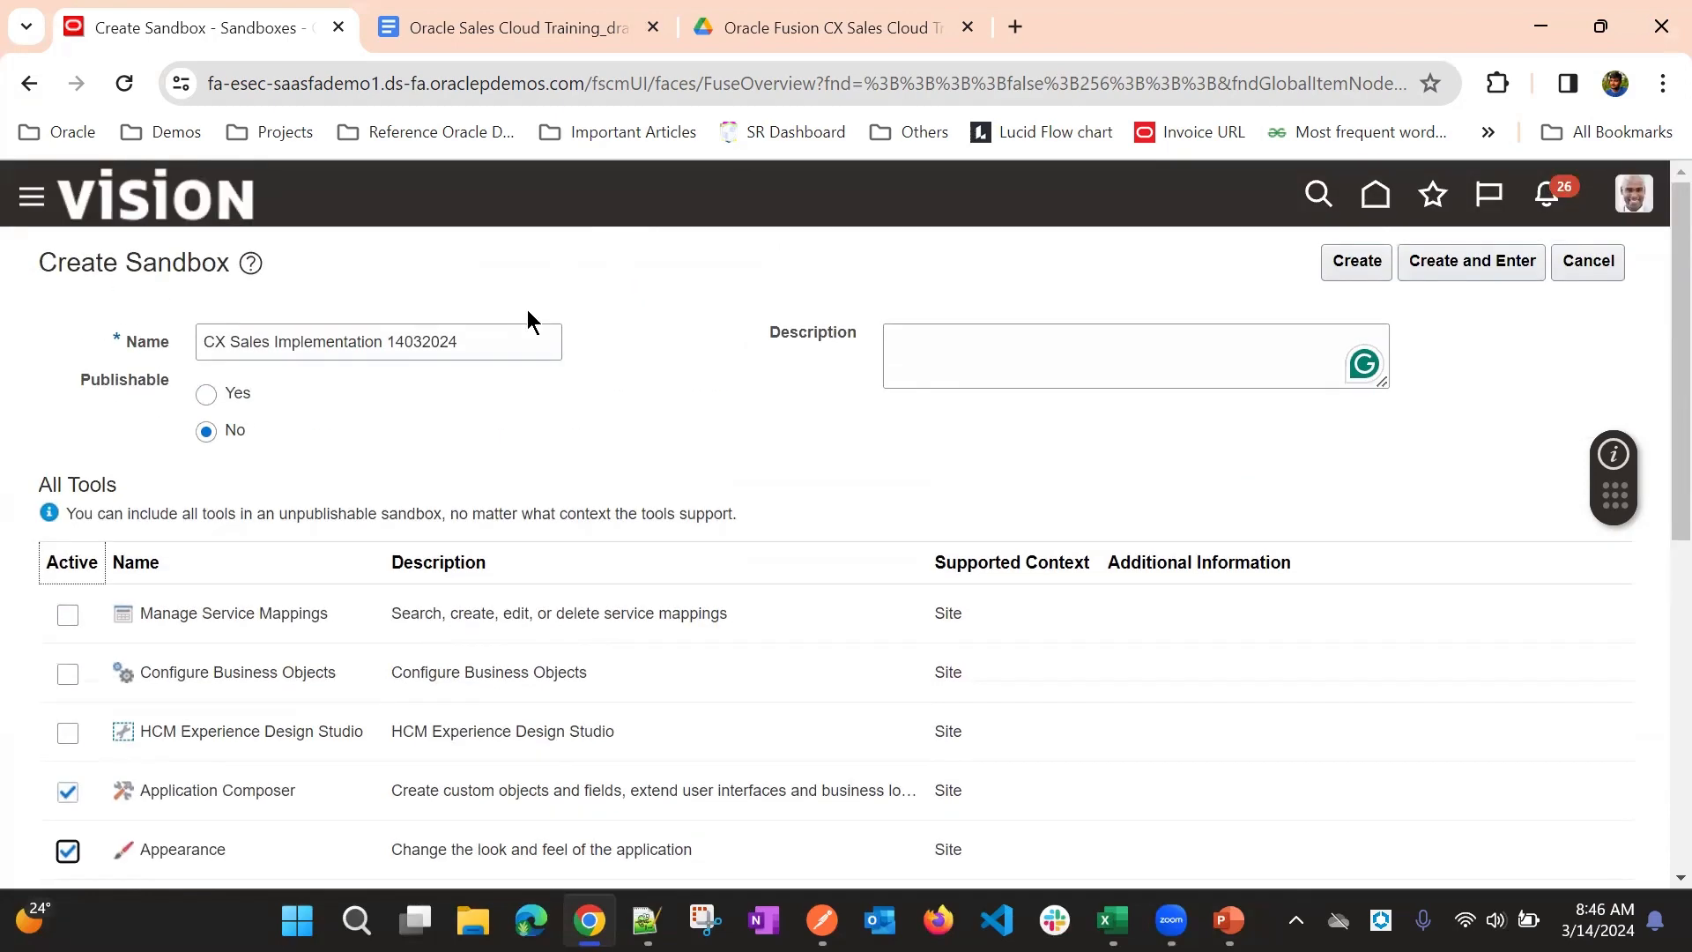
scroll(580, 372, "down", 4)
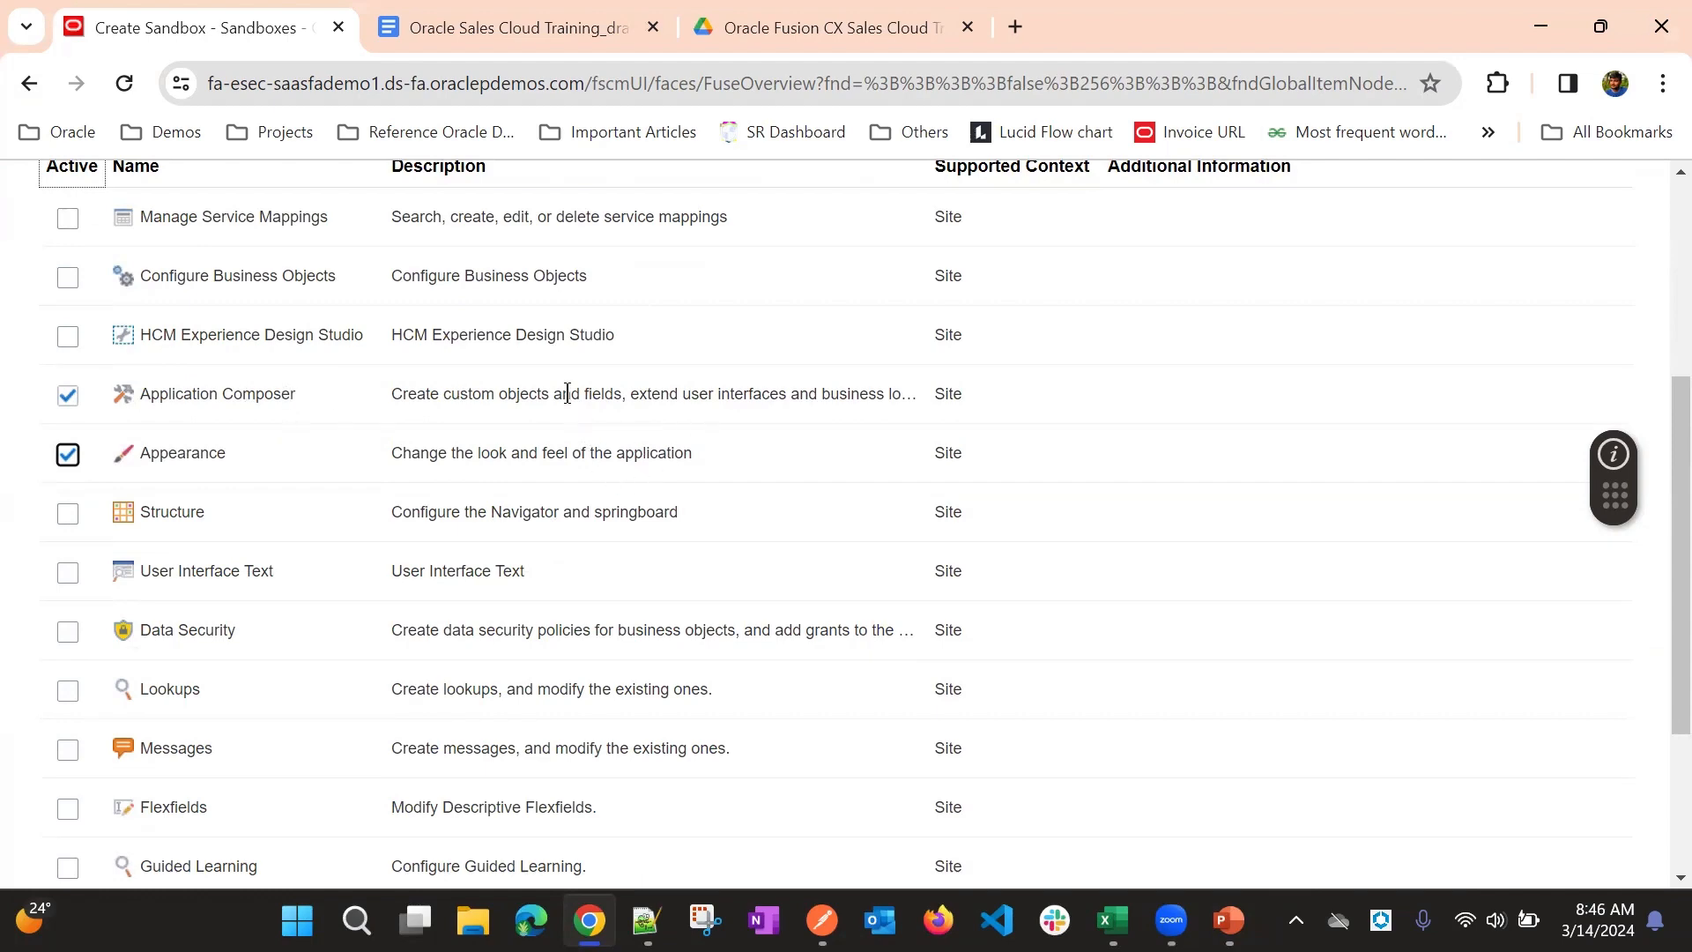
scroll(573, 405, "up", 4)
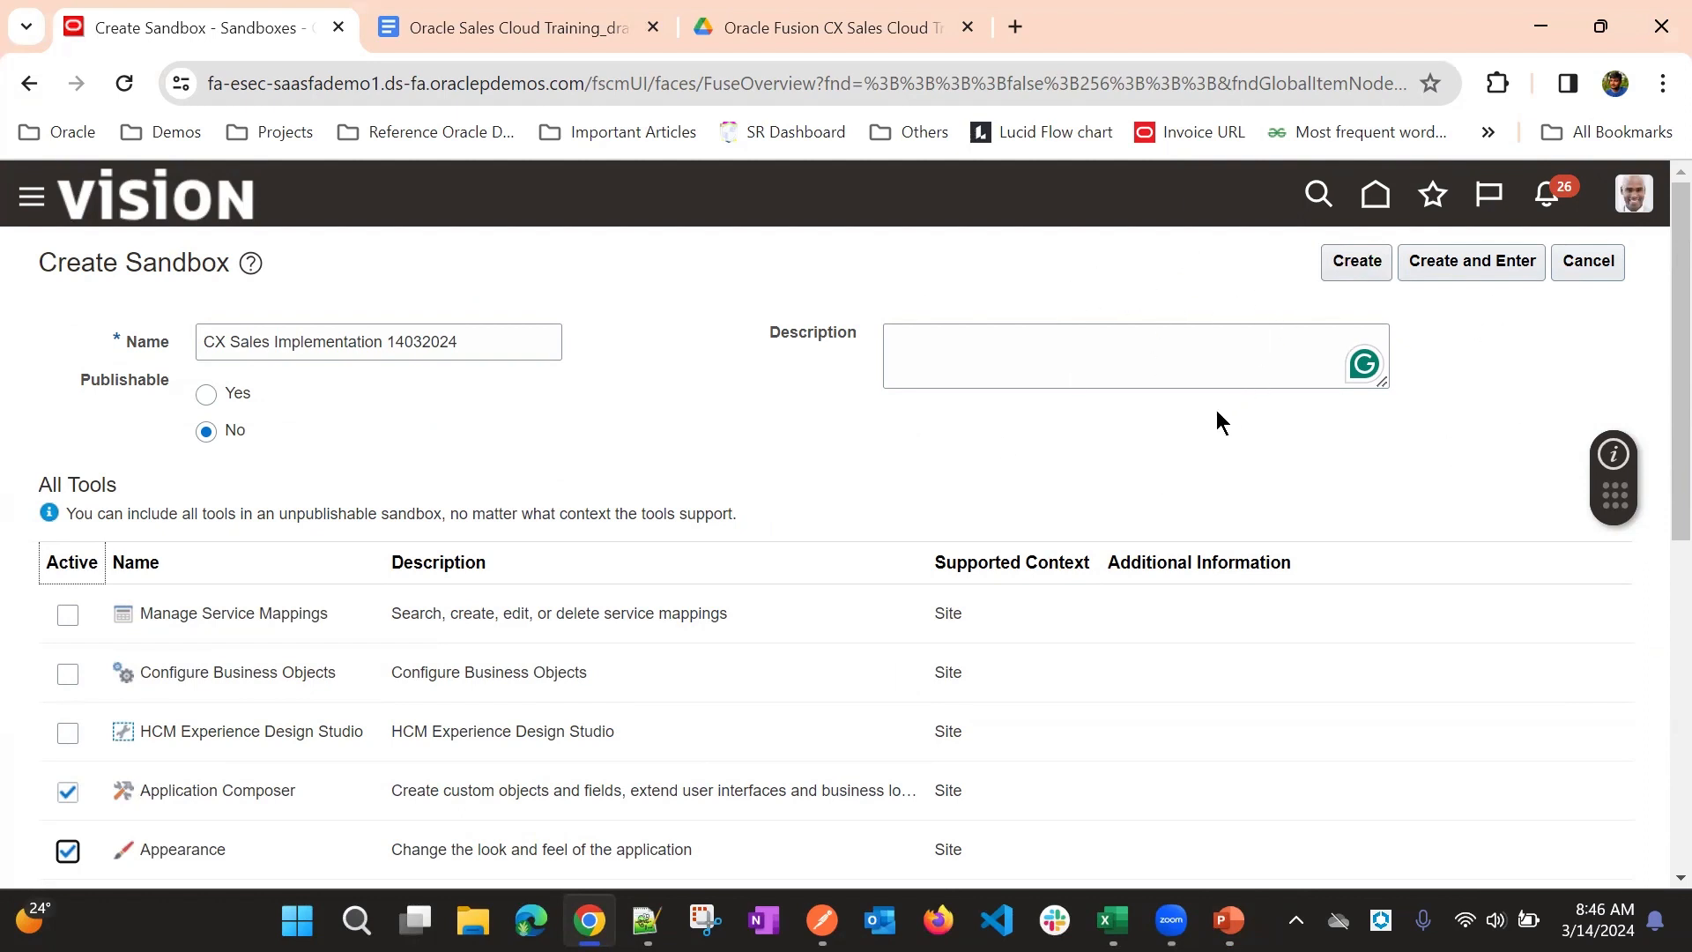
left_click(1502, 266)
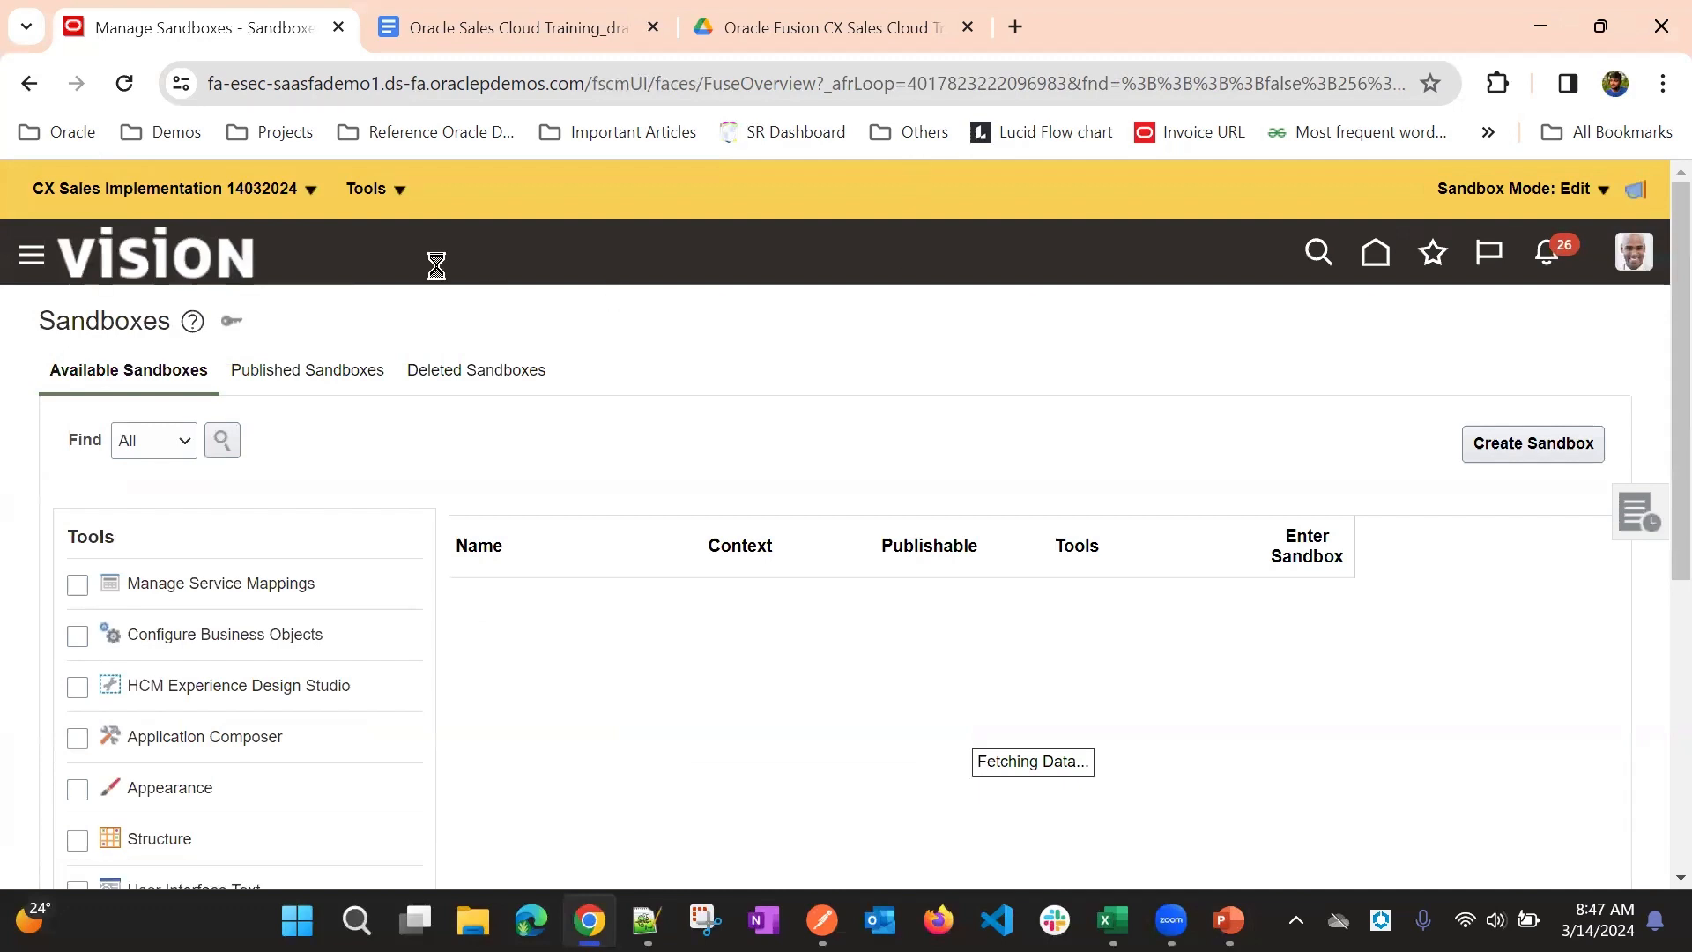
- Examine the entered sandbox's own options and the tools that are active in it
left_click(392, 189)
left_click(296, 196)
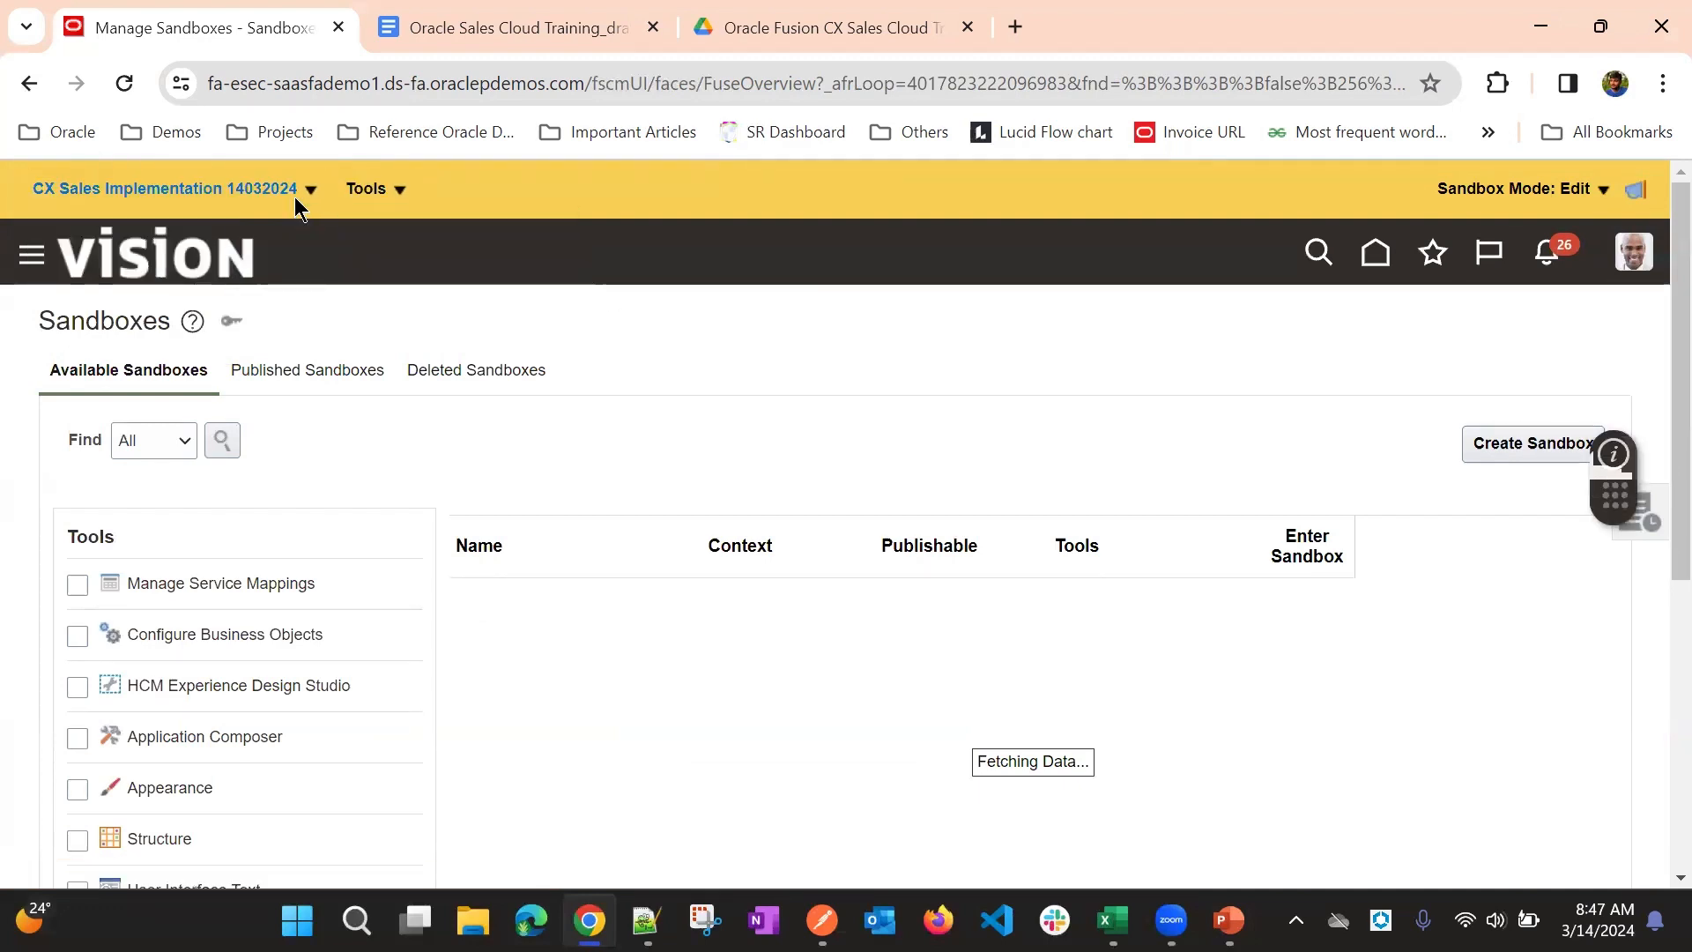
left_click(294, 194)
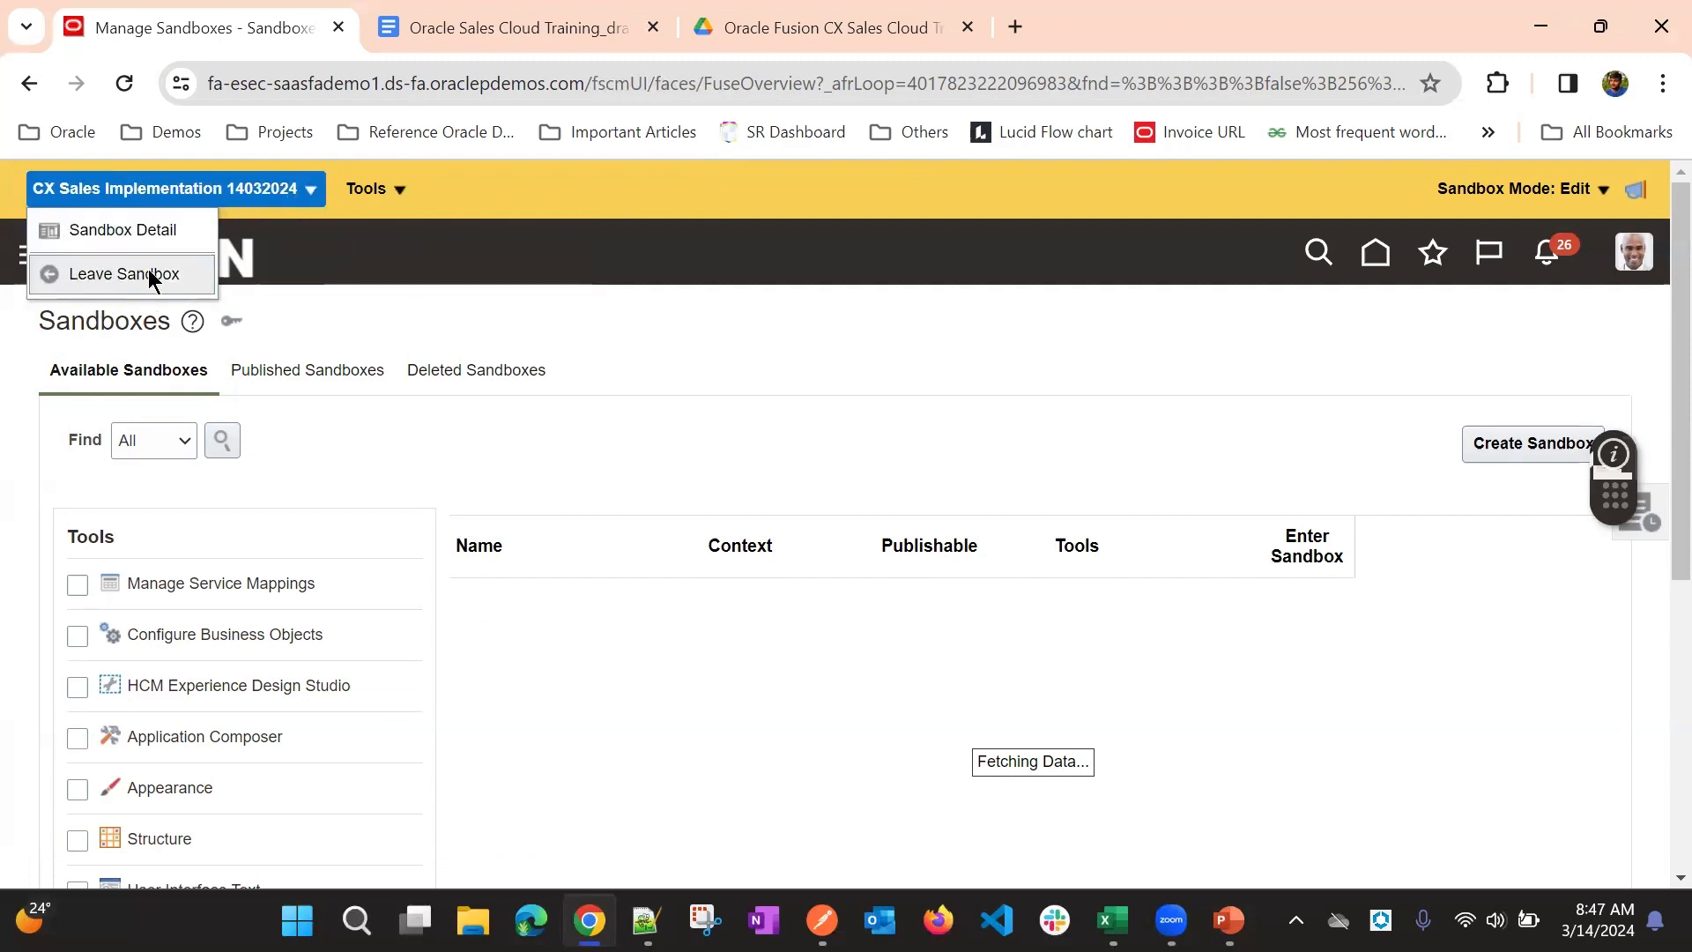
left_click(400, 185)
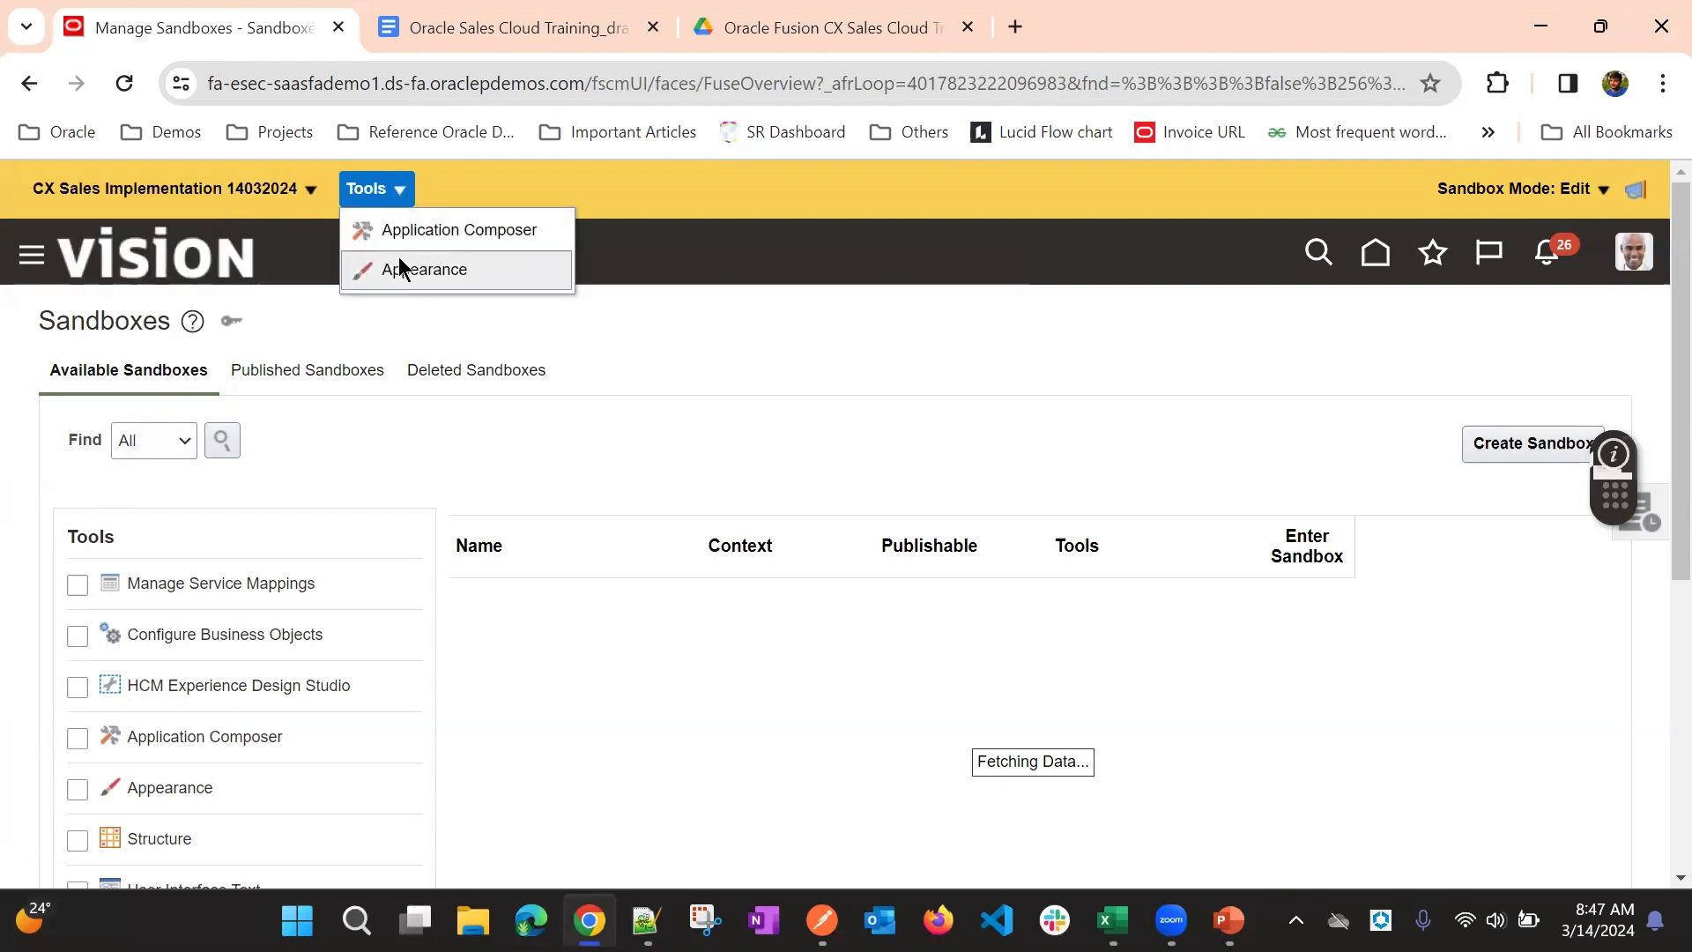
left_click(439, 268)
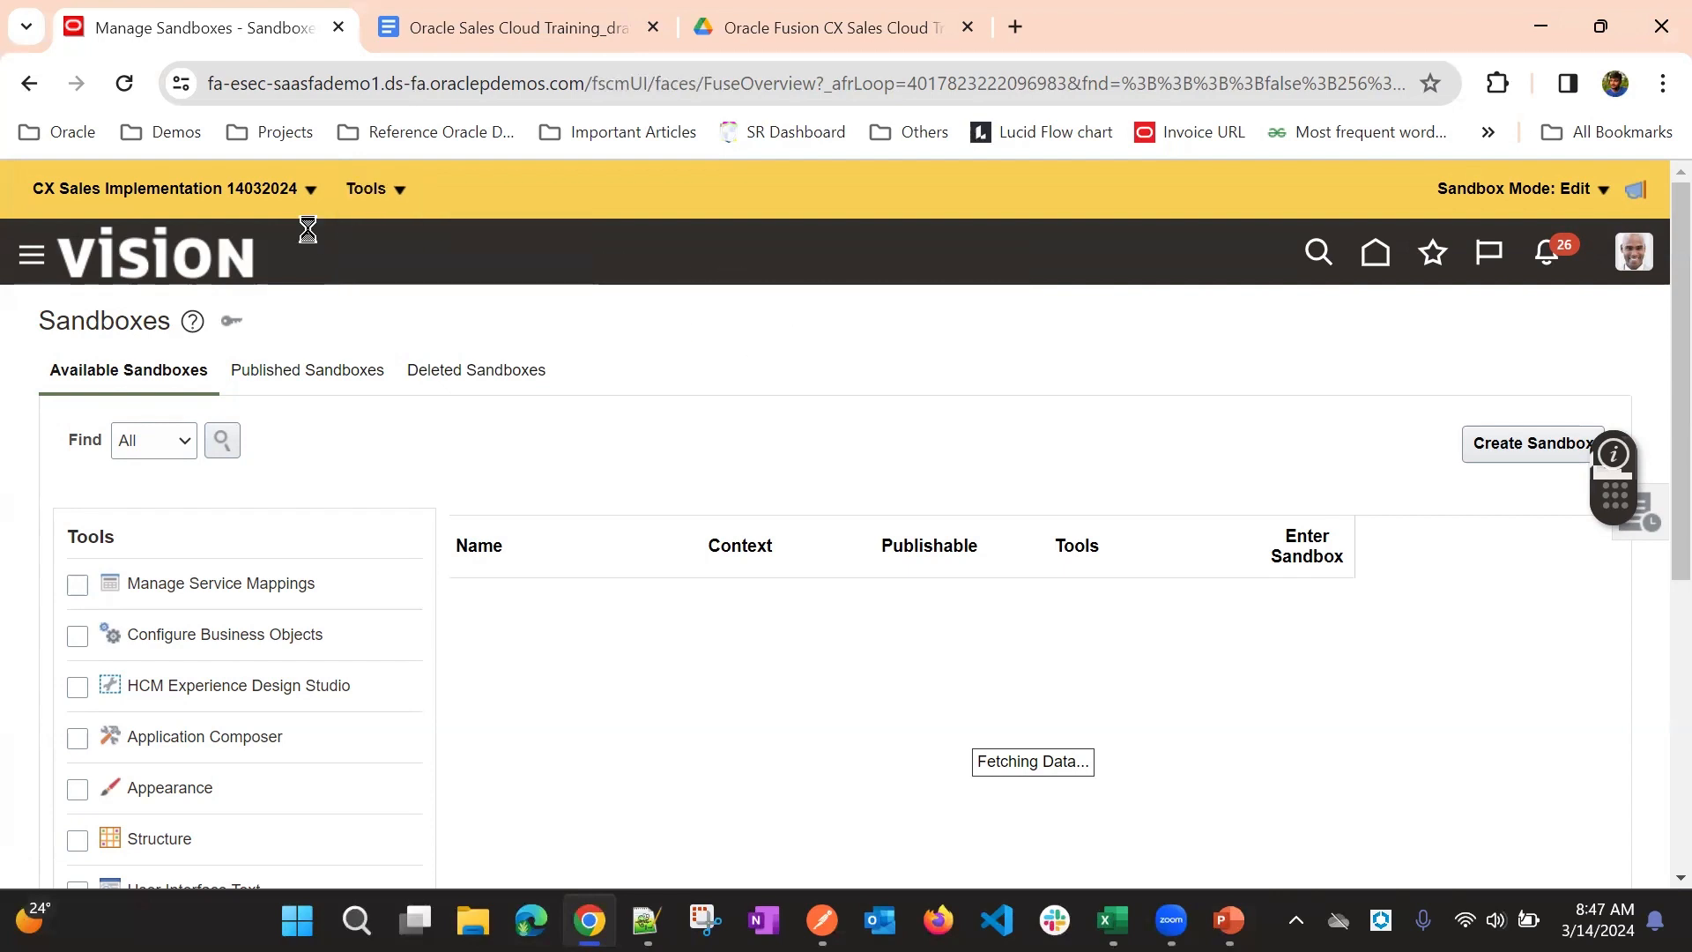
left_click(194, 202)
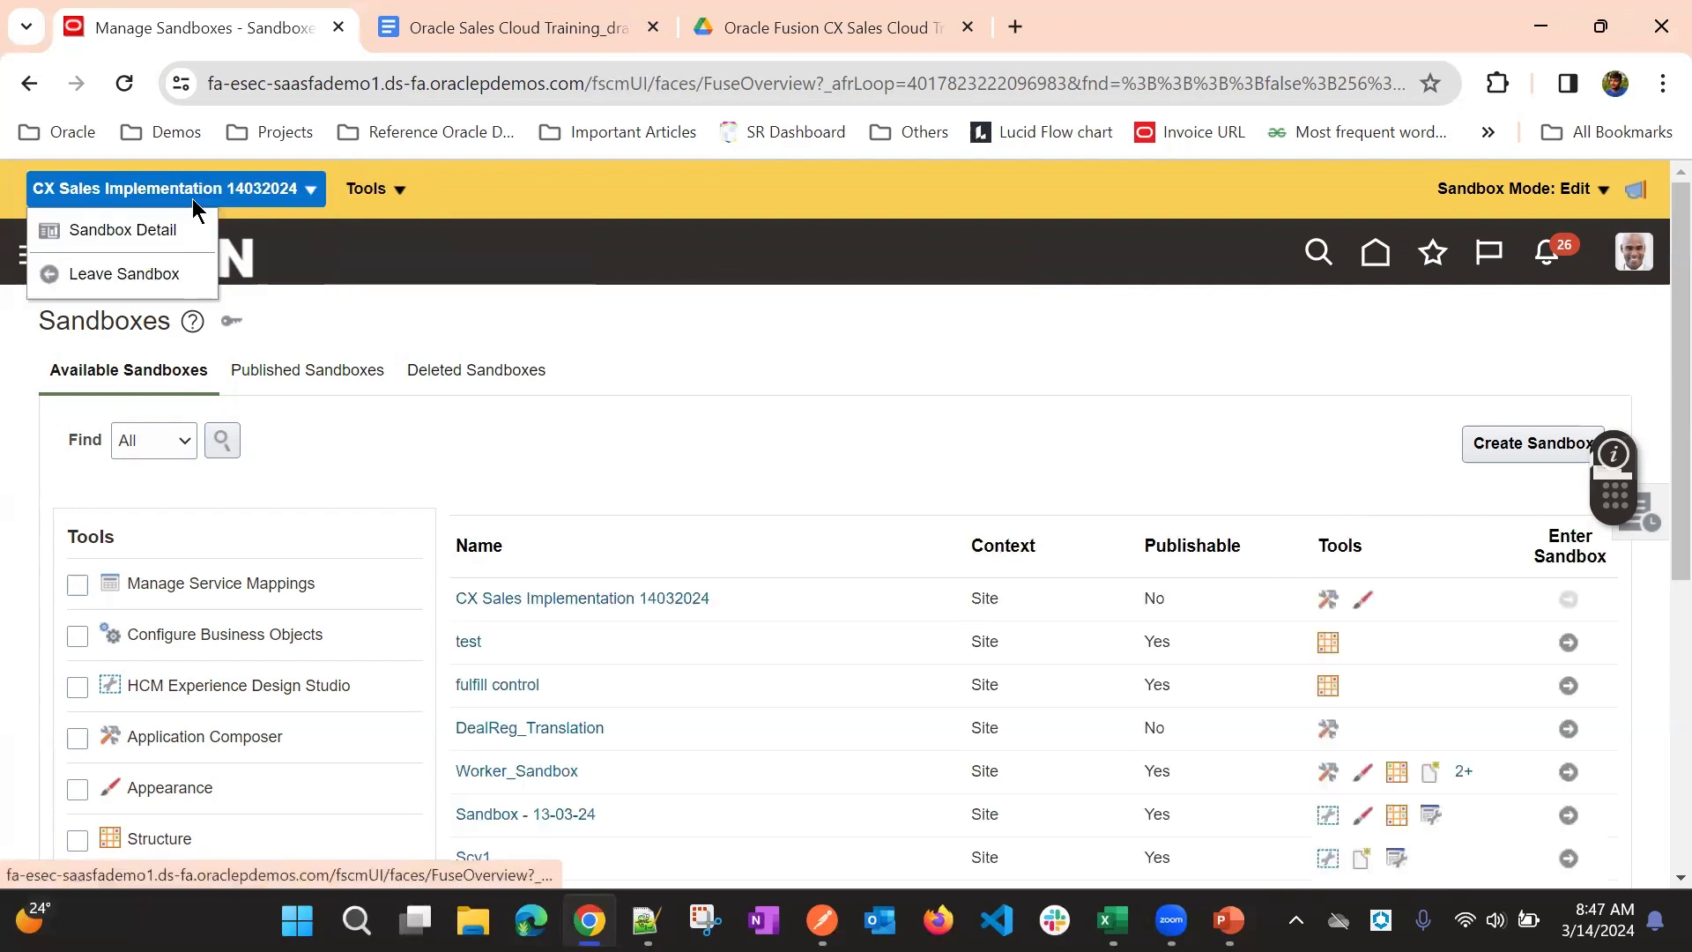
left_click(711, 311)
- Look through the list of available sandboxes and try to view the deleted ones
scroll(696, 308, "down", 3)
scroll(308, 299, "up", 3)
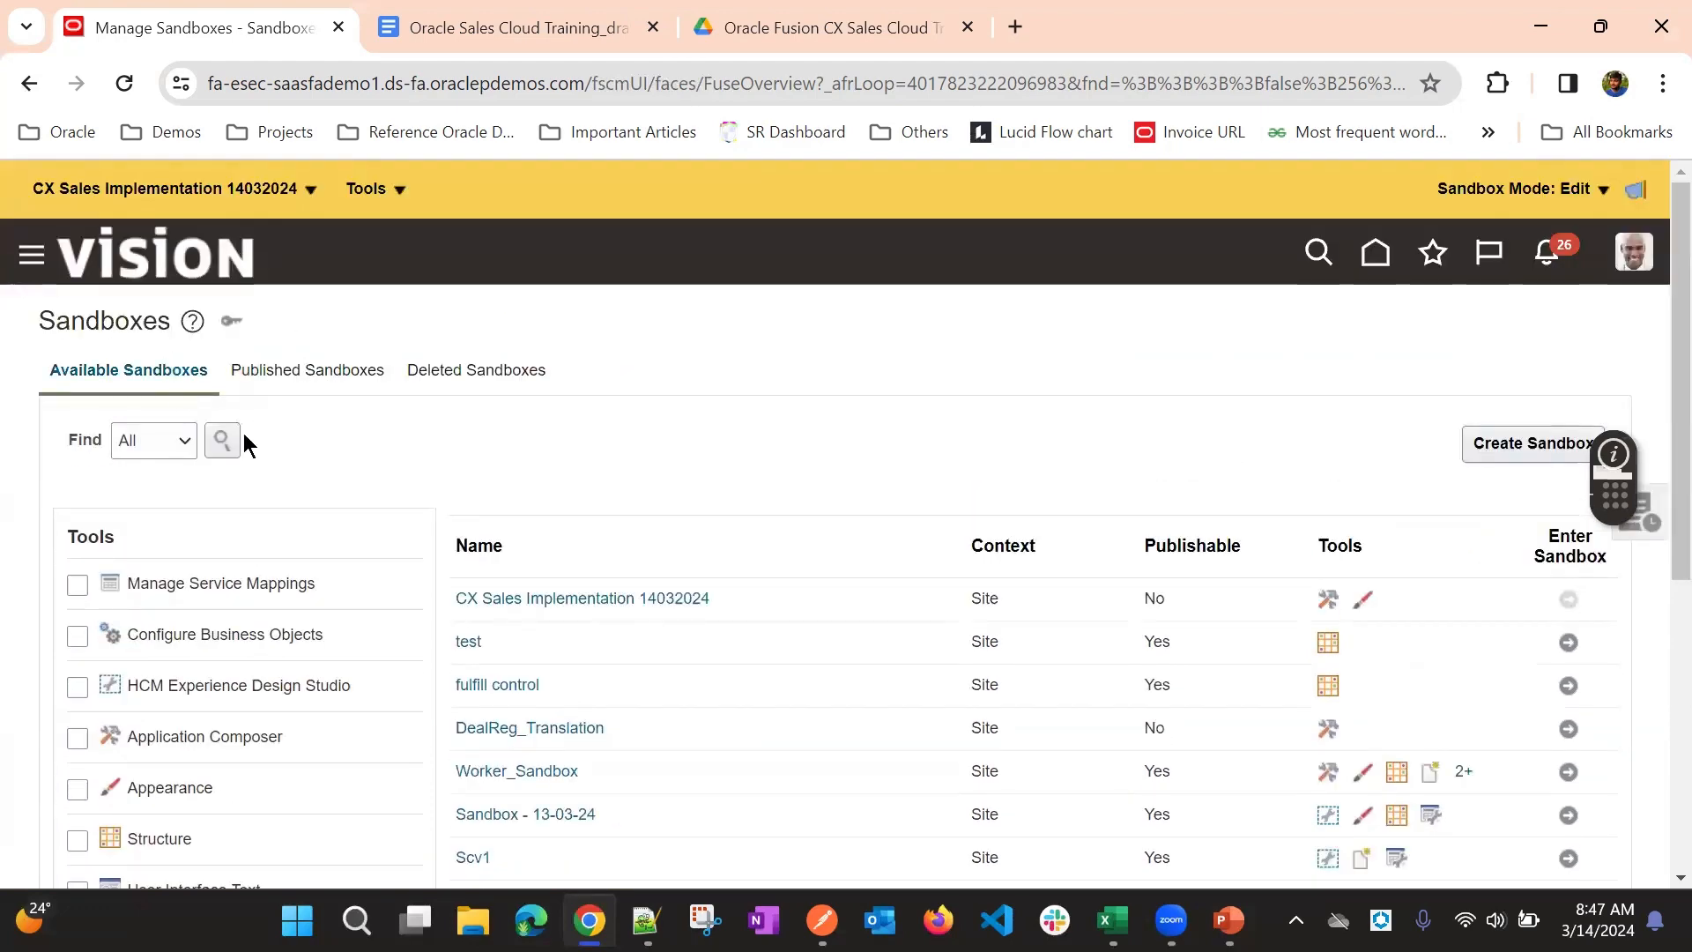
scroll(774, 615, "down", 3)
scroll(352, 291, "up", 3)
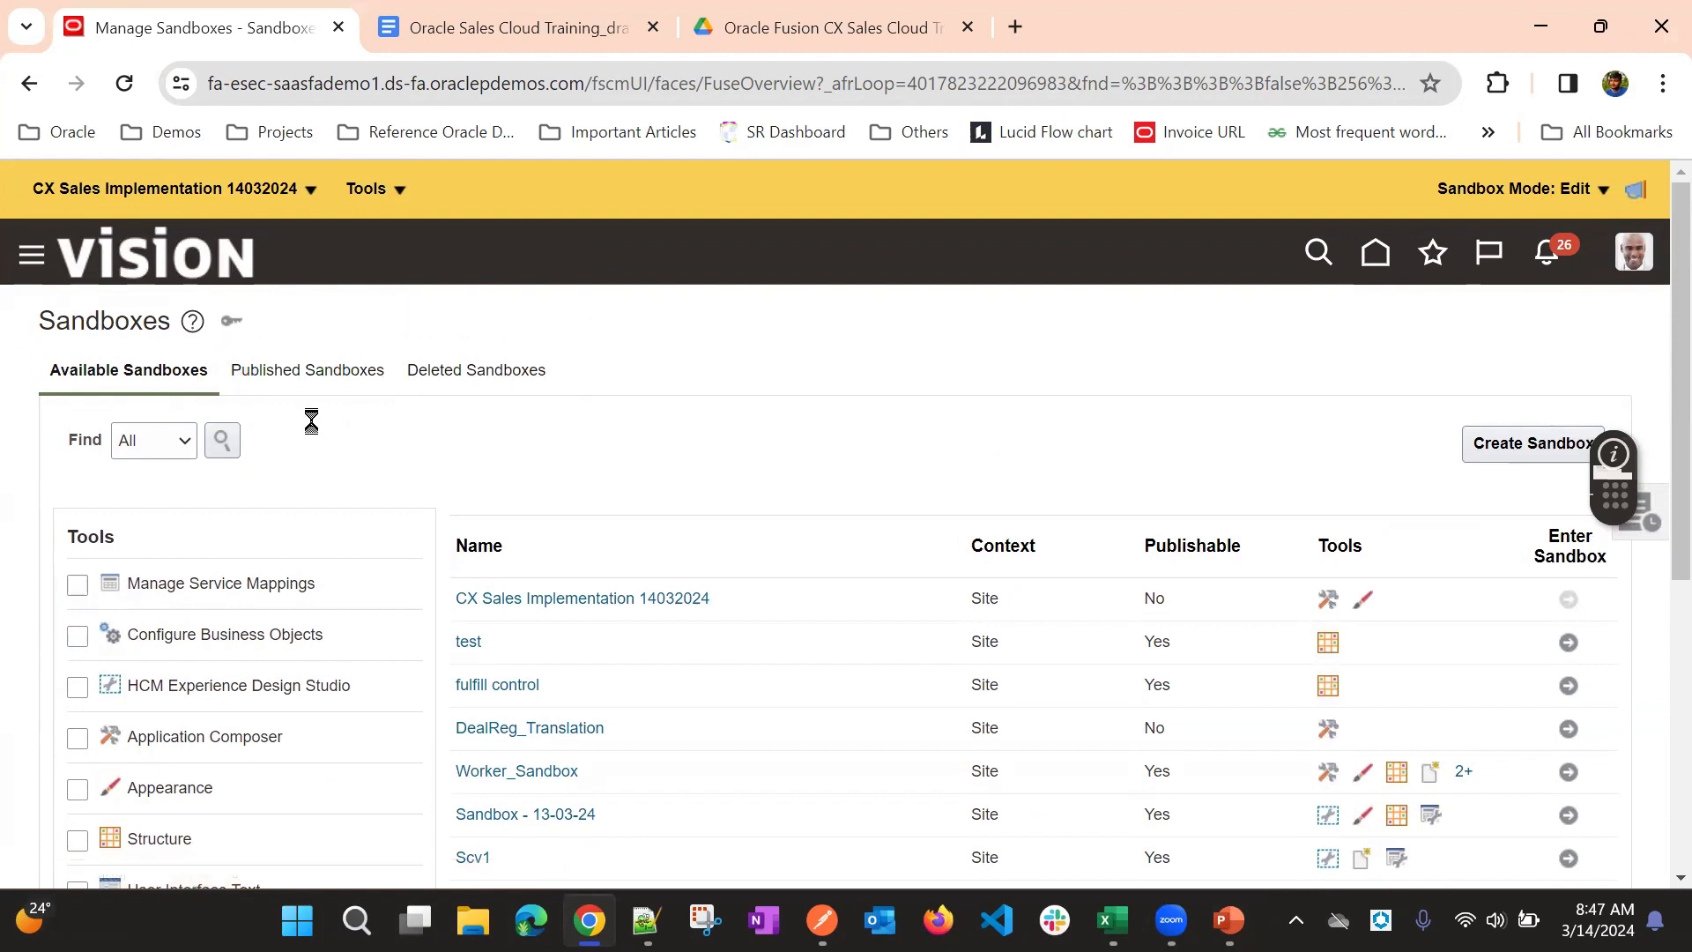
left_click(492, 375)
left_click(480, 373)
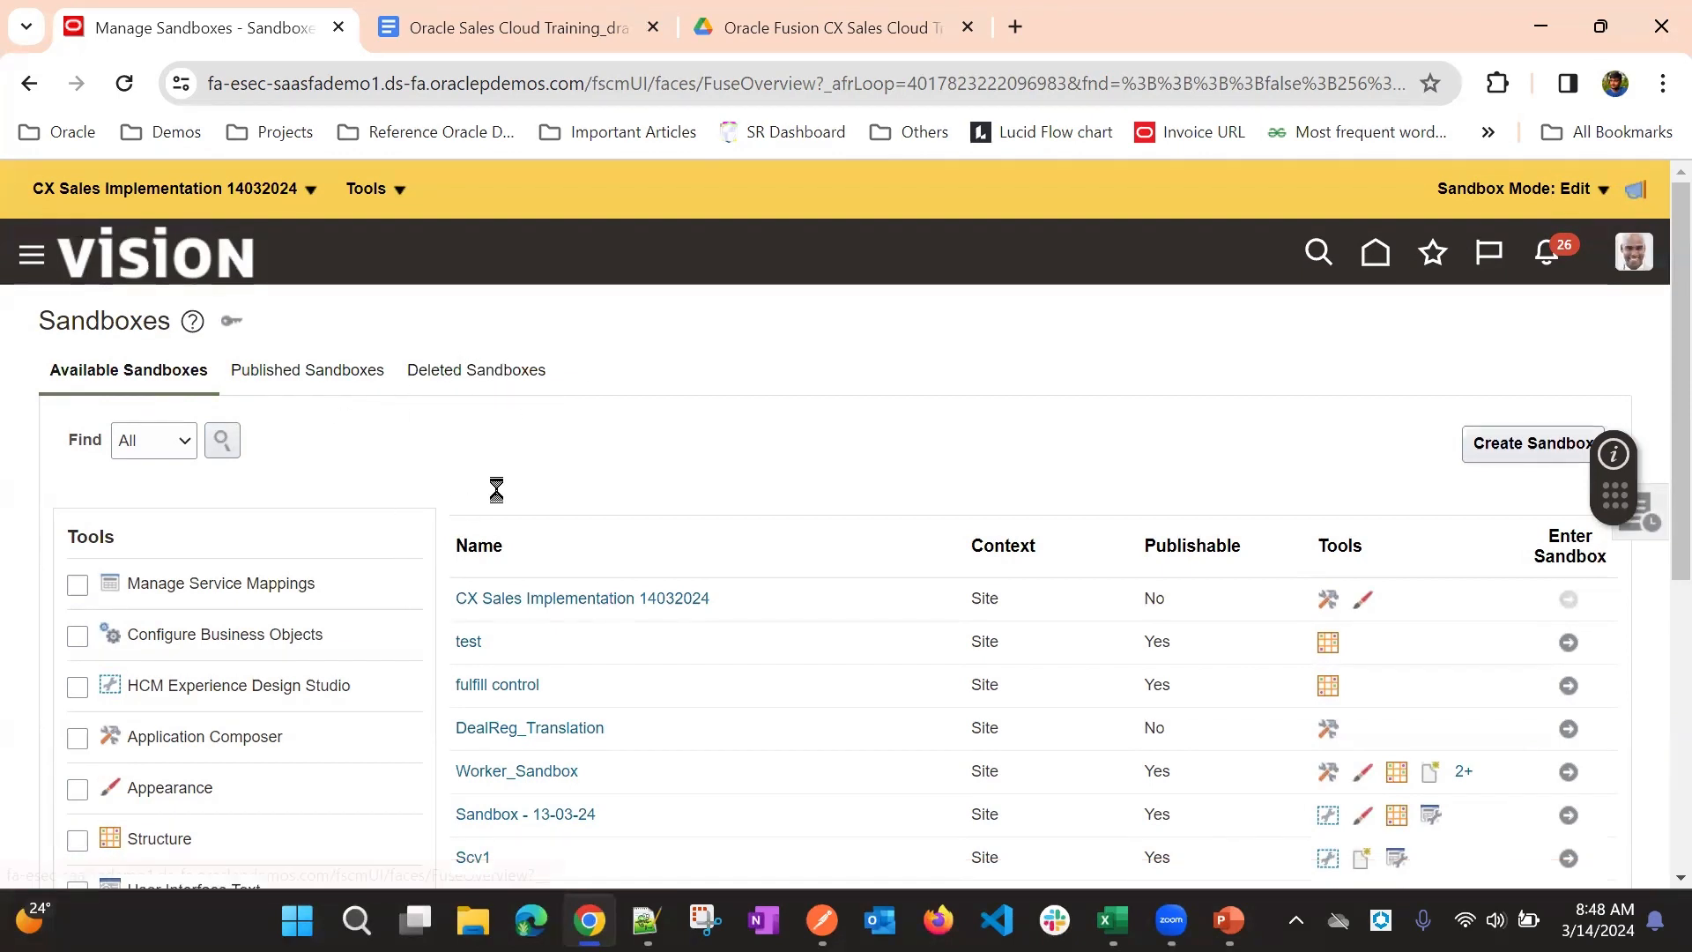
left_click(499, 372)
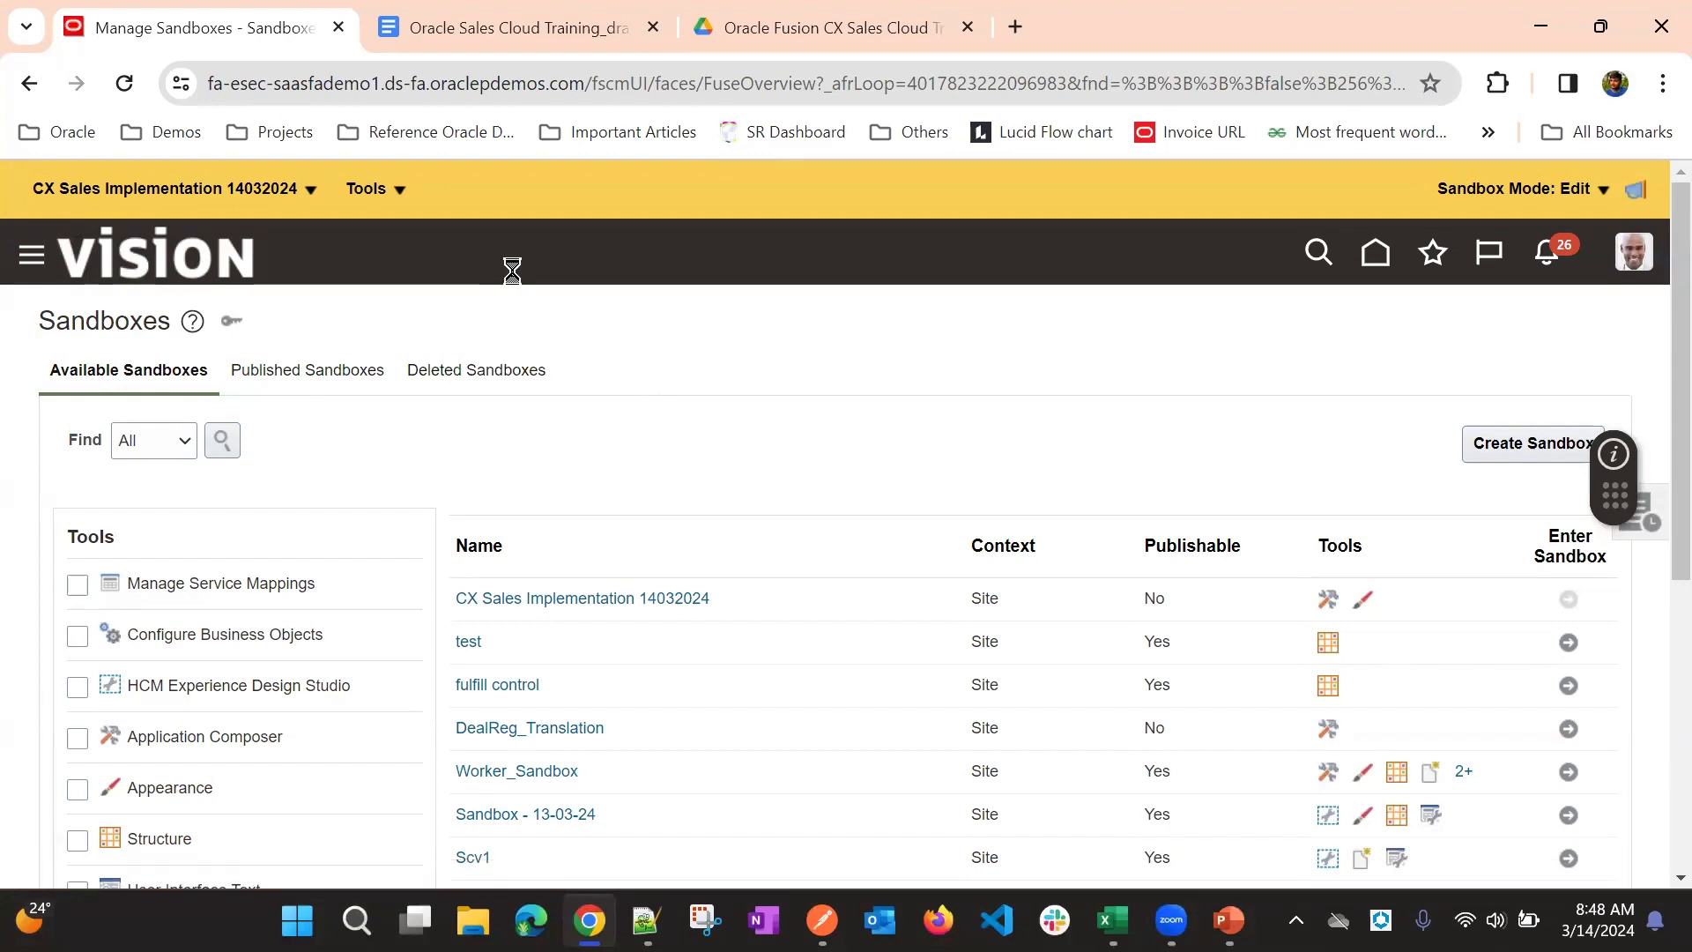
- Check the active sandbox's list of tools again and try to open the navigator
left_click(361, 193)
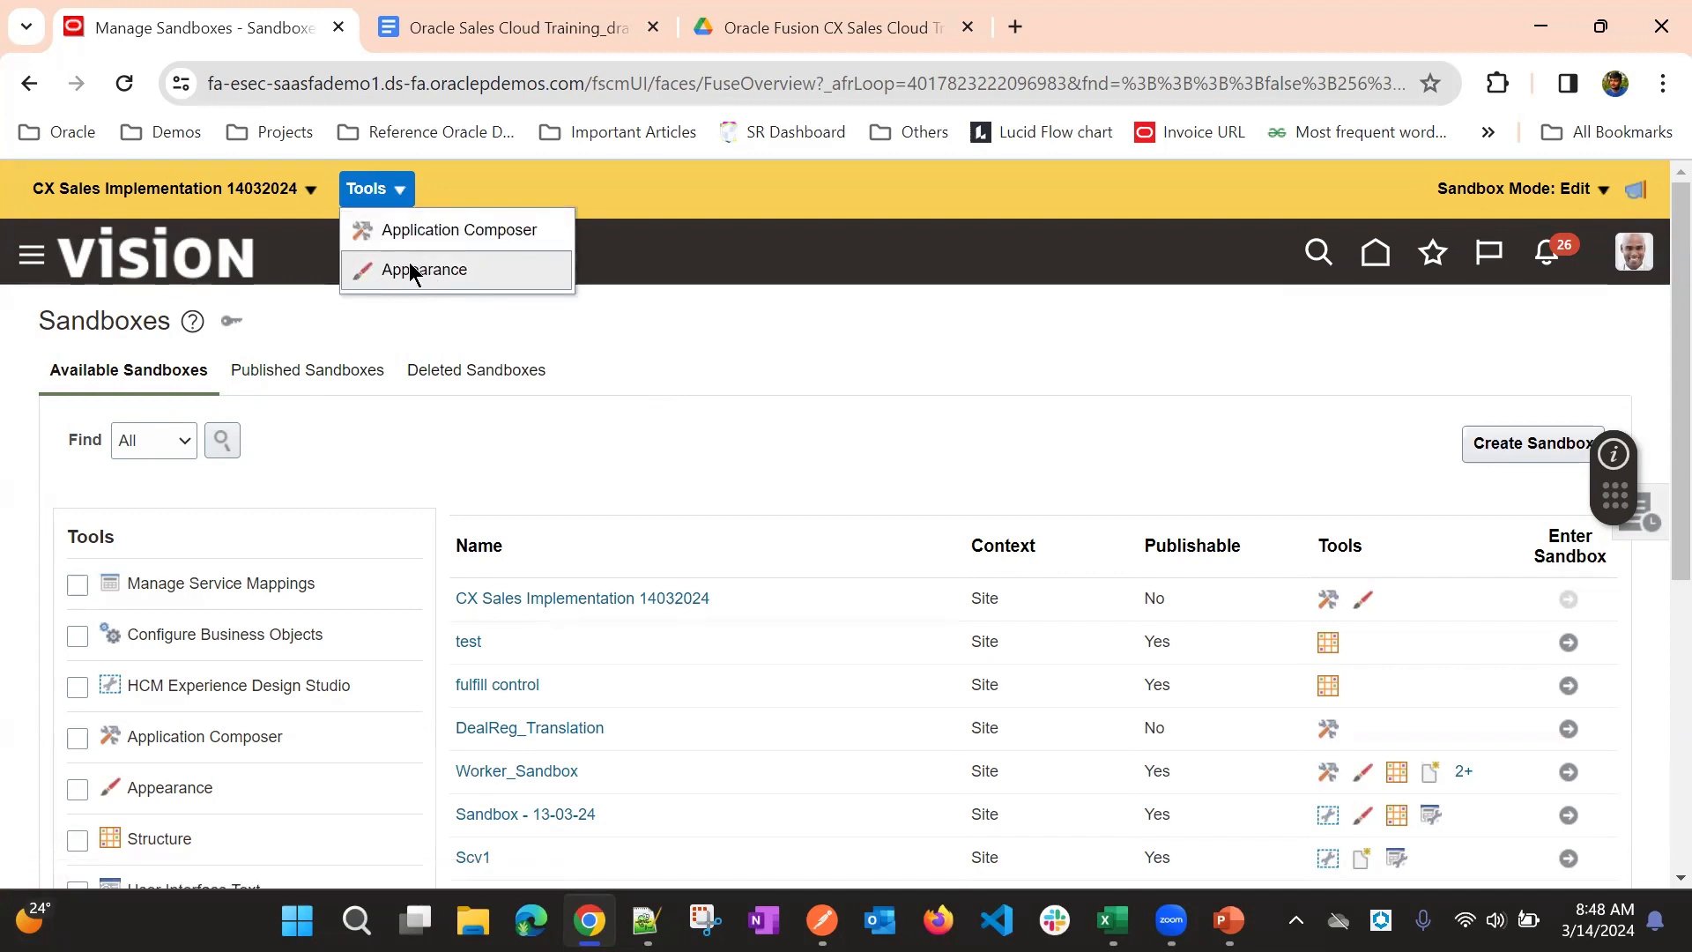
left_click(688, 353)
left_click(33, 267)
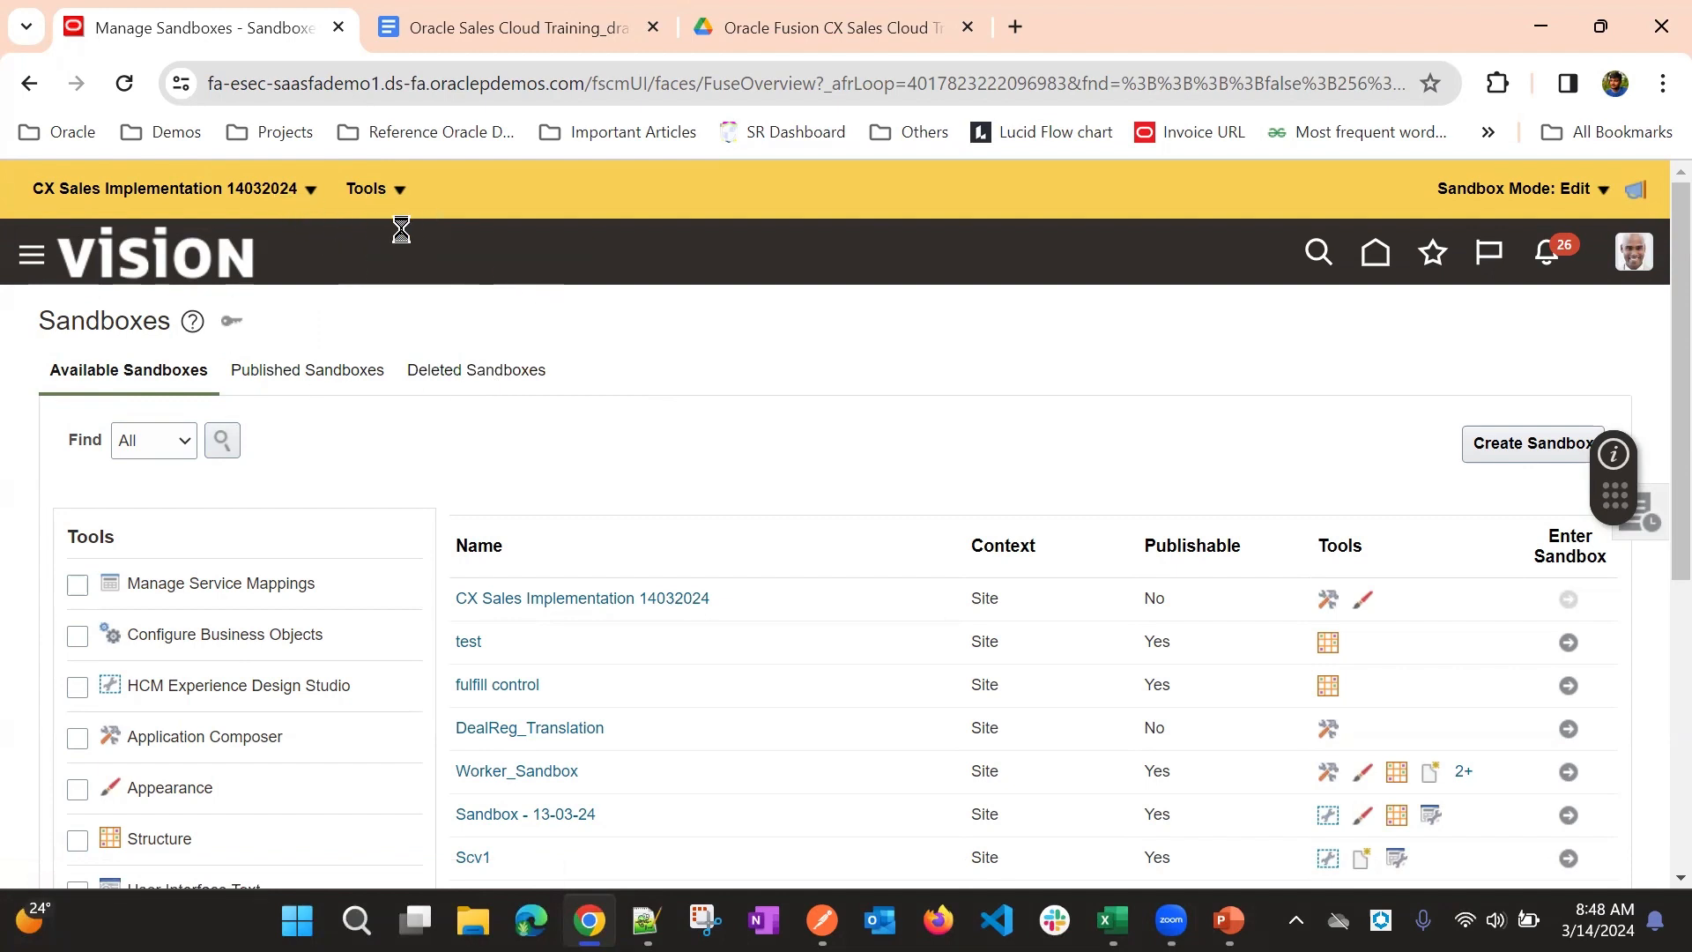
left_click(379, 187)
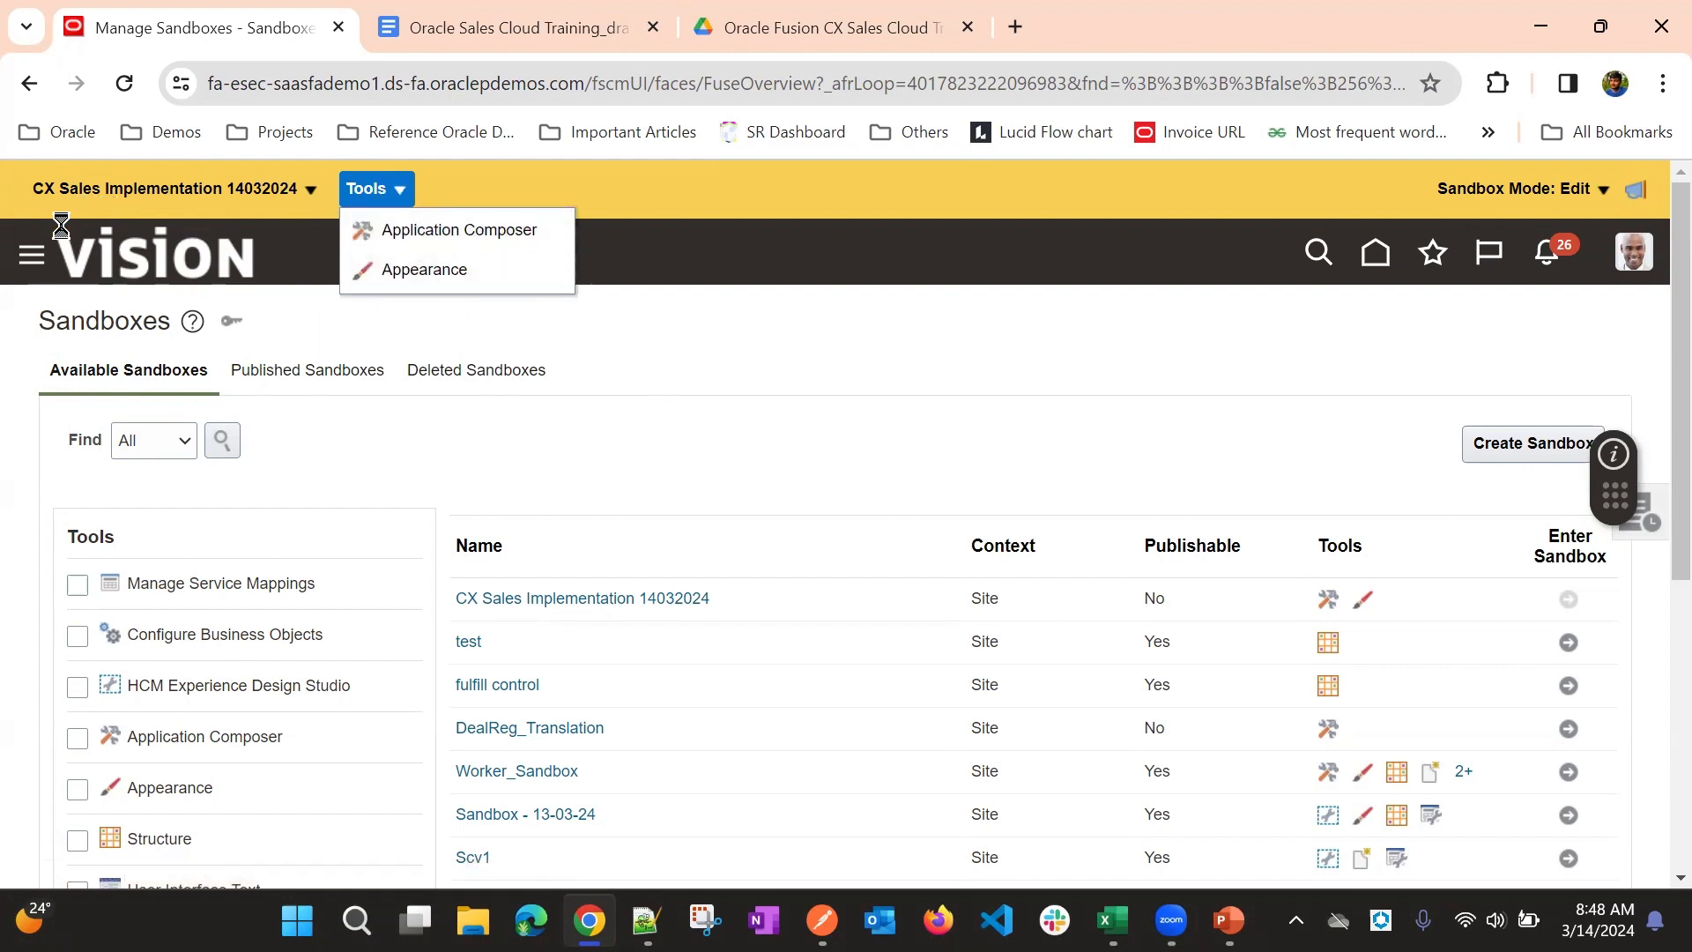
left_click(49, 256)
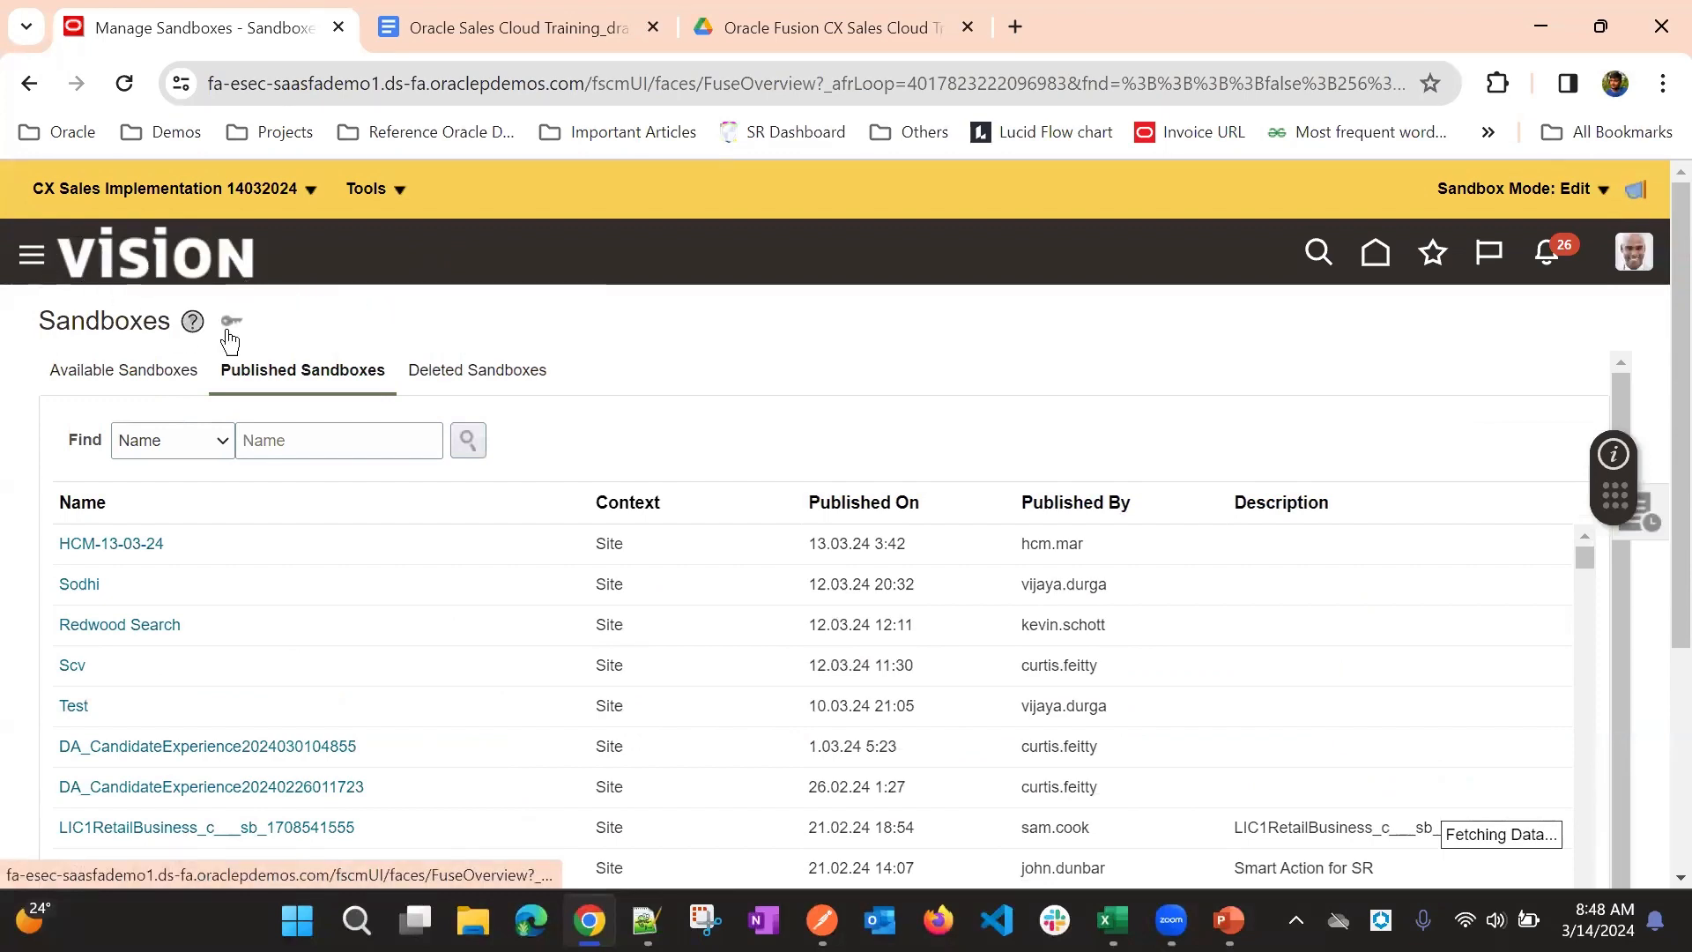
left_click(363, 187)
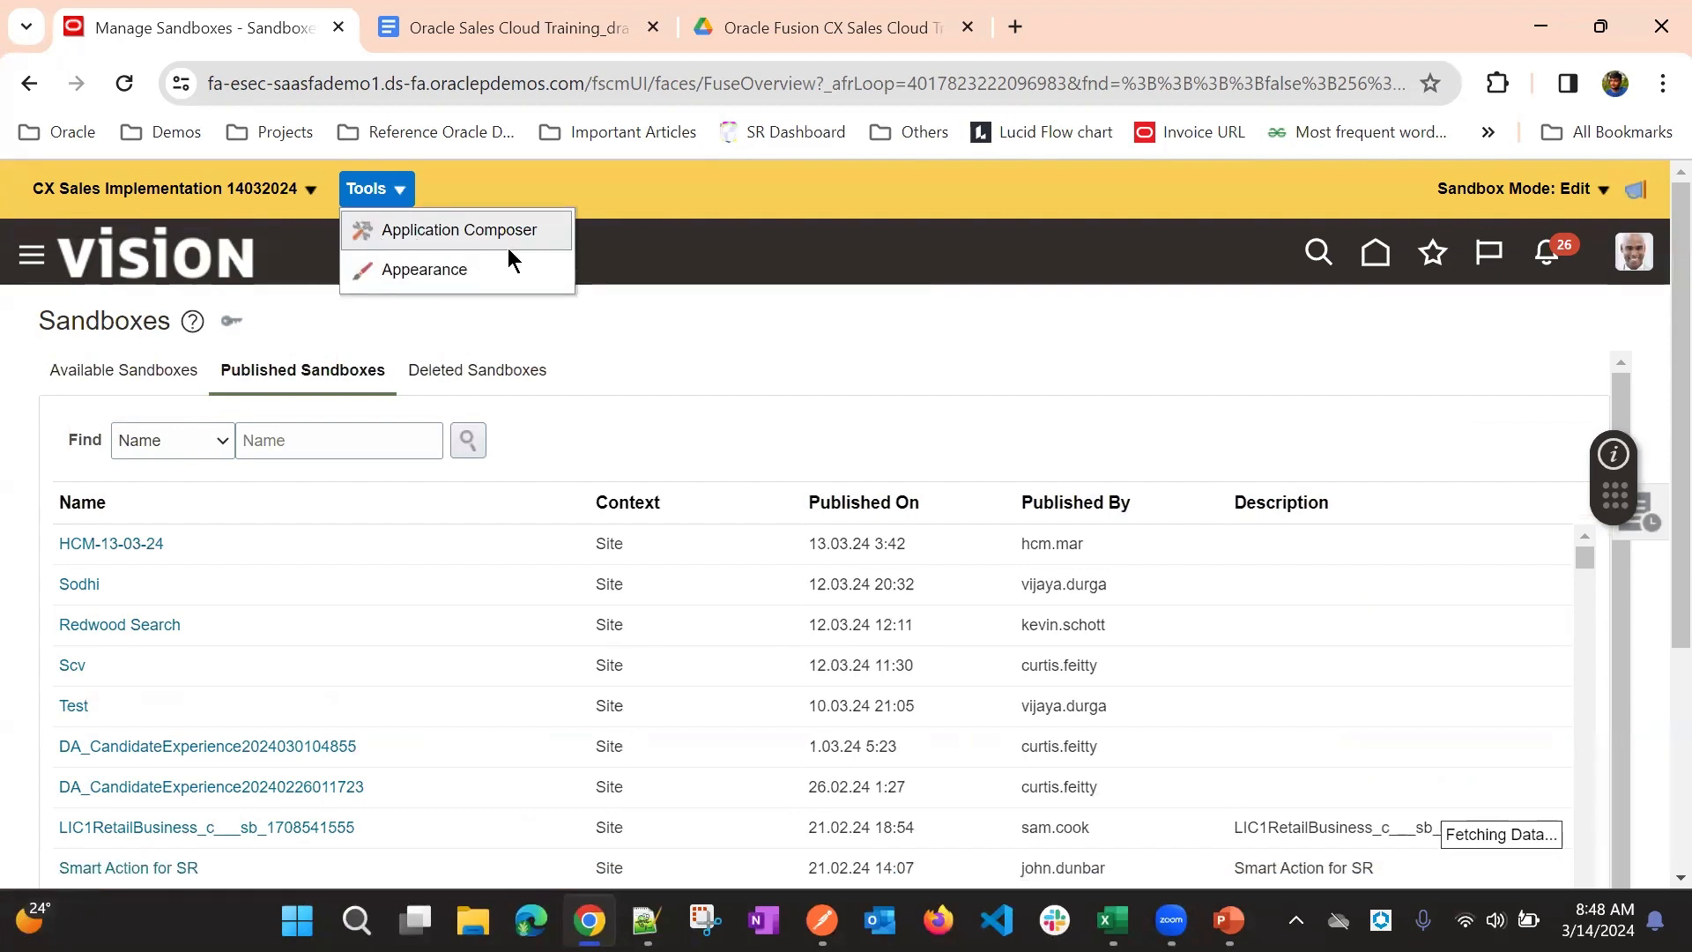
left_click(377, 284)
left_click(766, 332)
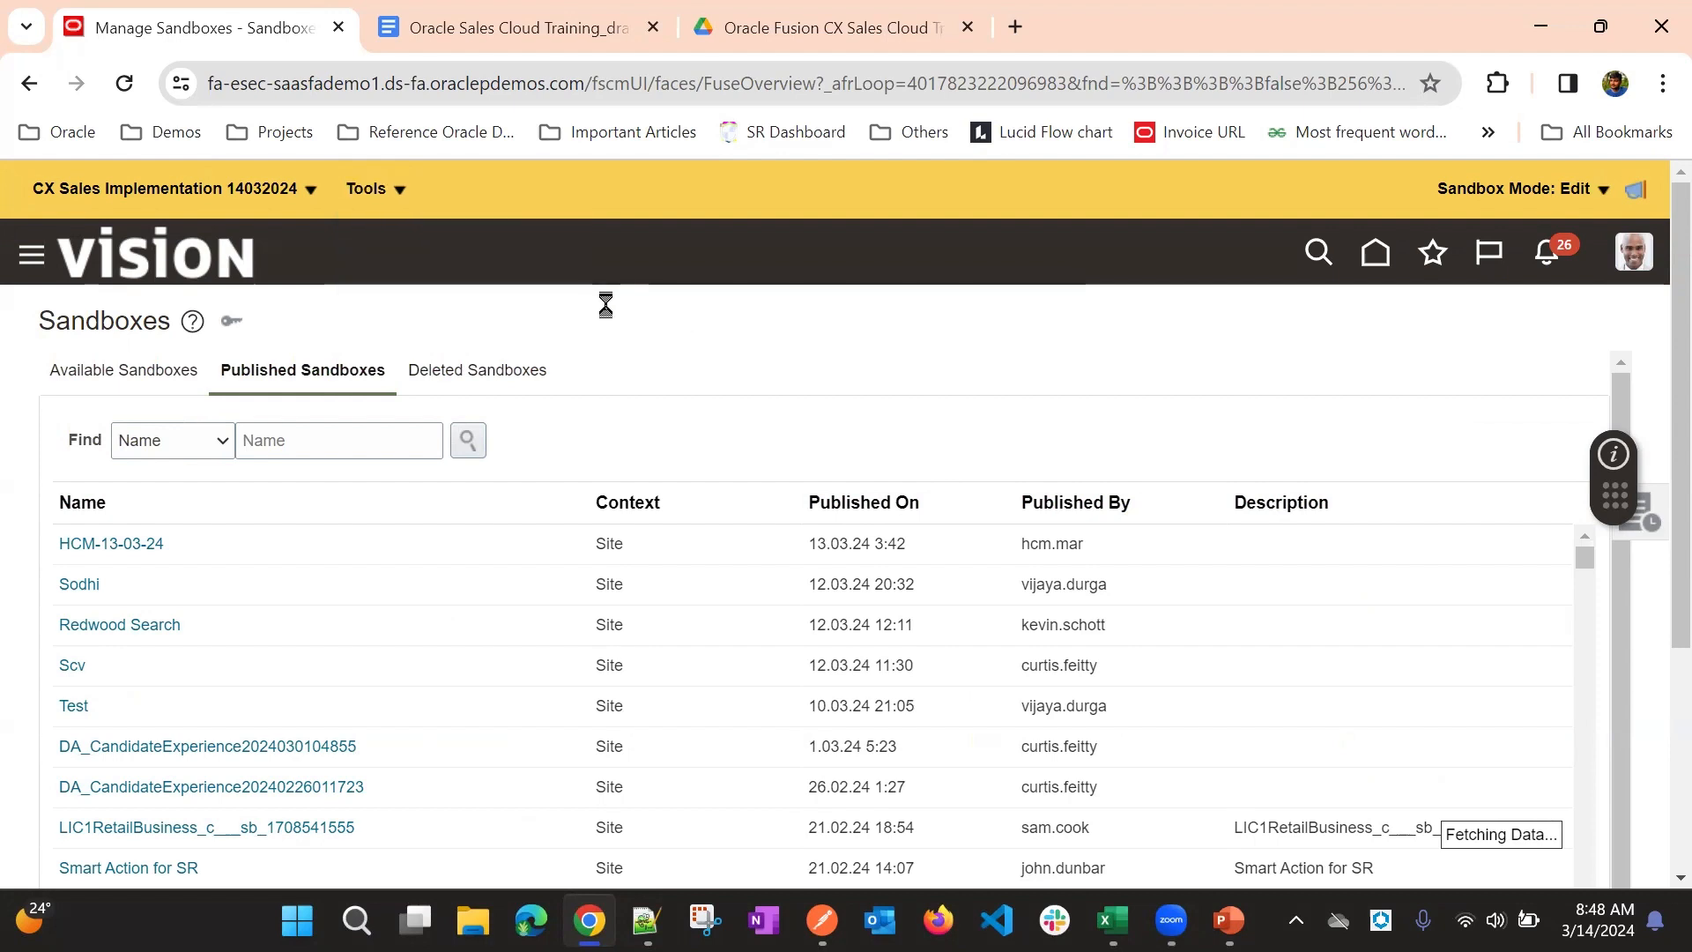
- Try to open Application Composer from the active sandbox's own tools
left_click(365, 201)
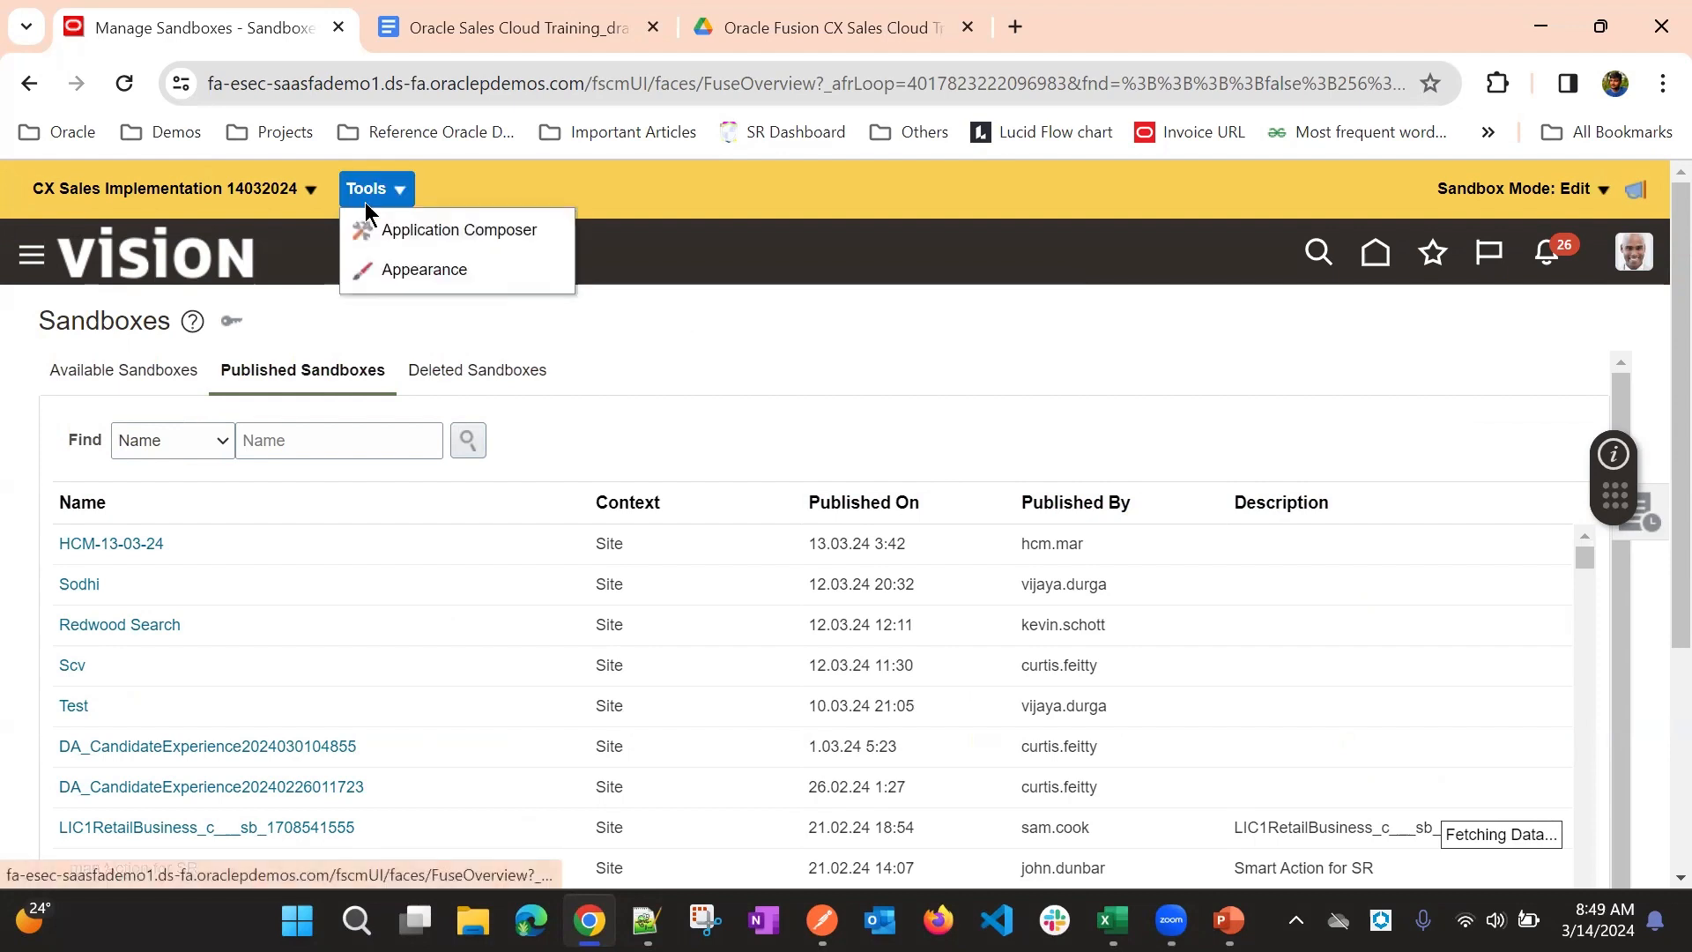
left_click(413, 234)
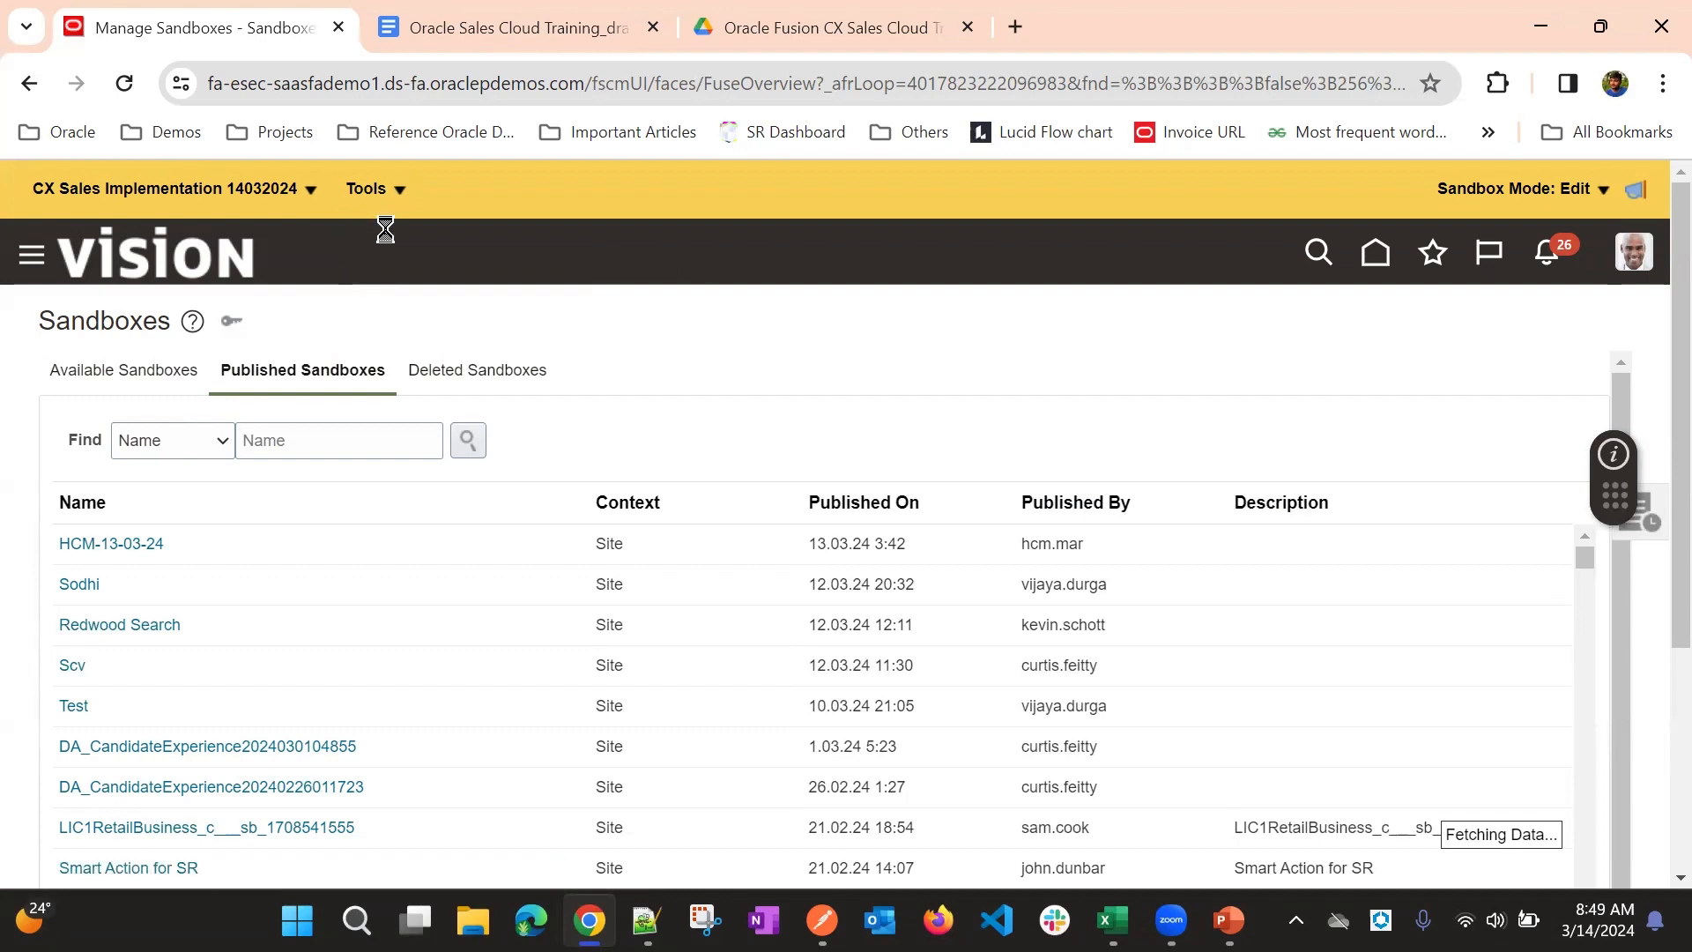
left_click(364, 187)
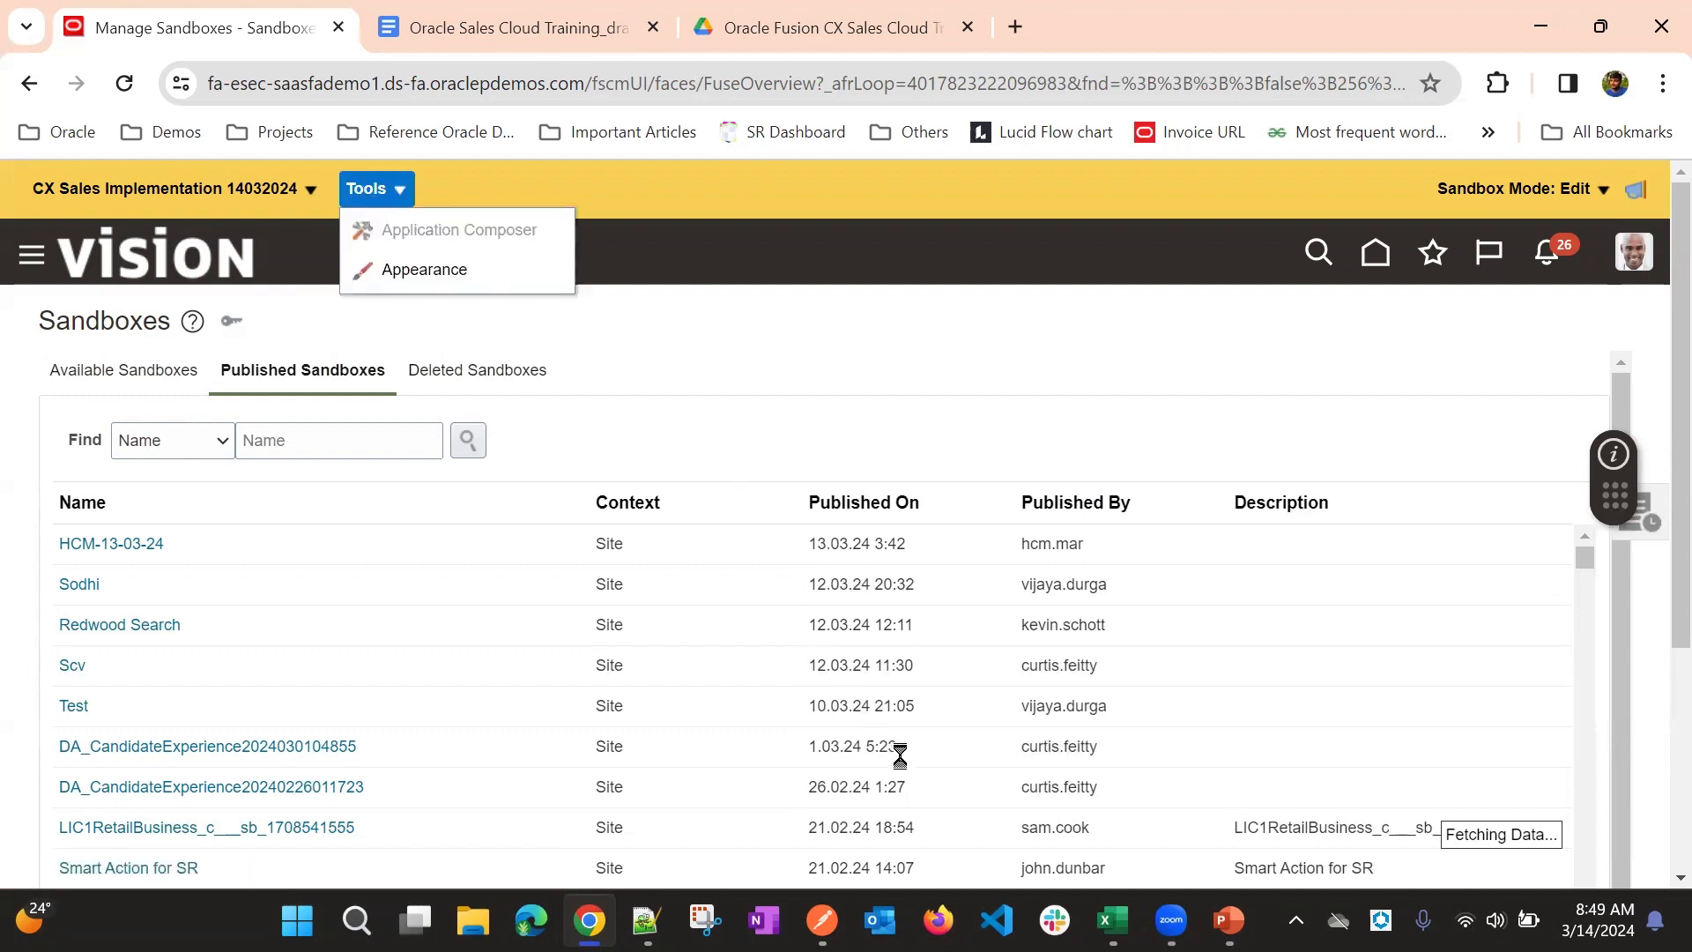
left_click(439, 231)
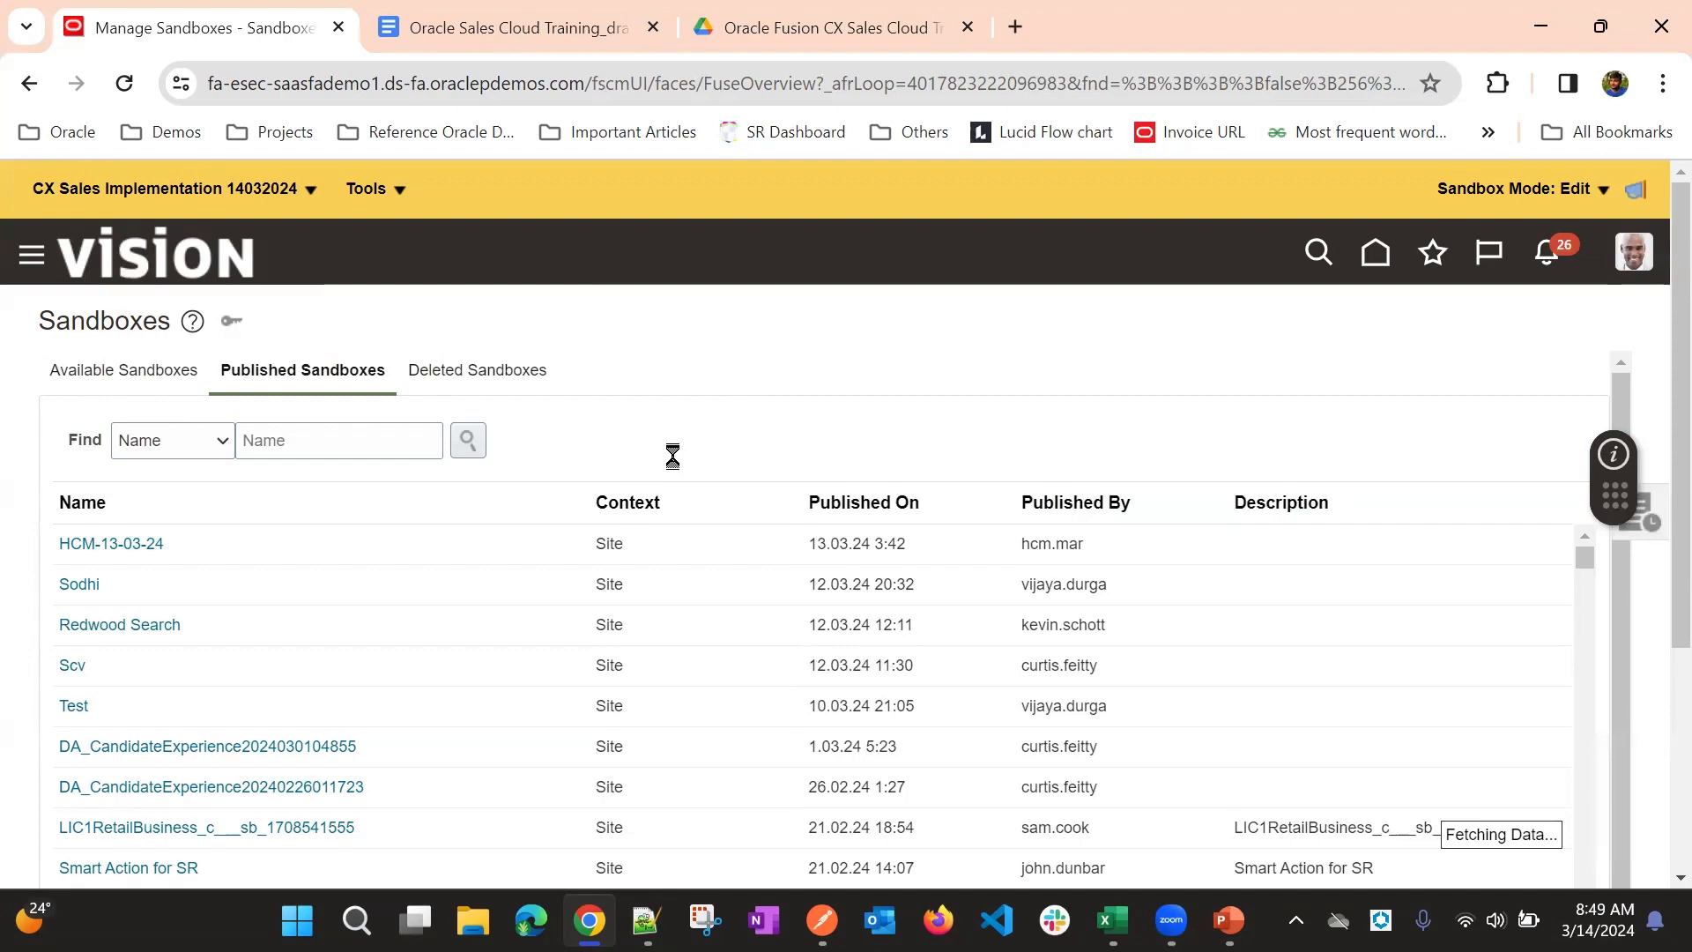
- Find the Configuration group with its tools in the navigator
scroll(322, 529, "down", 2)
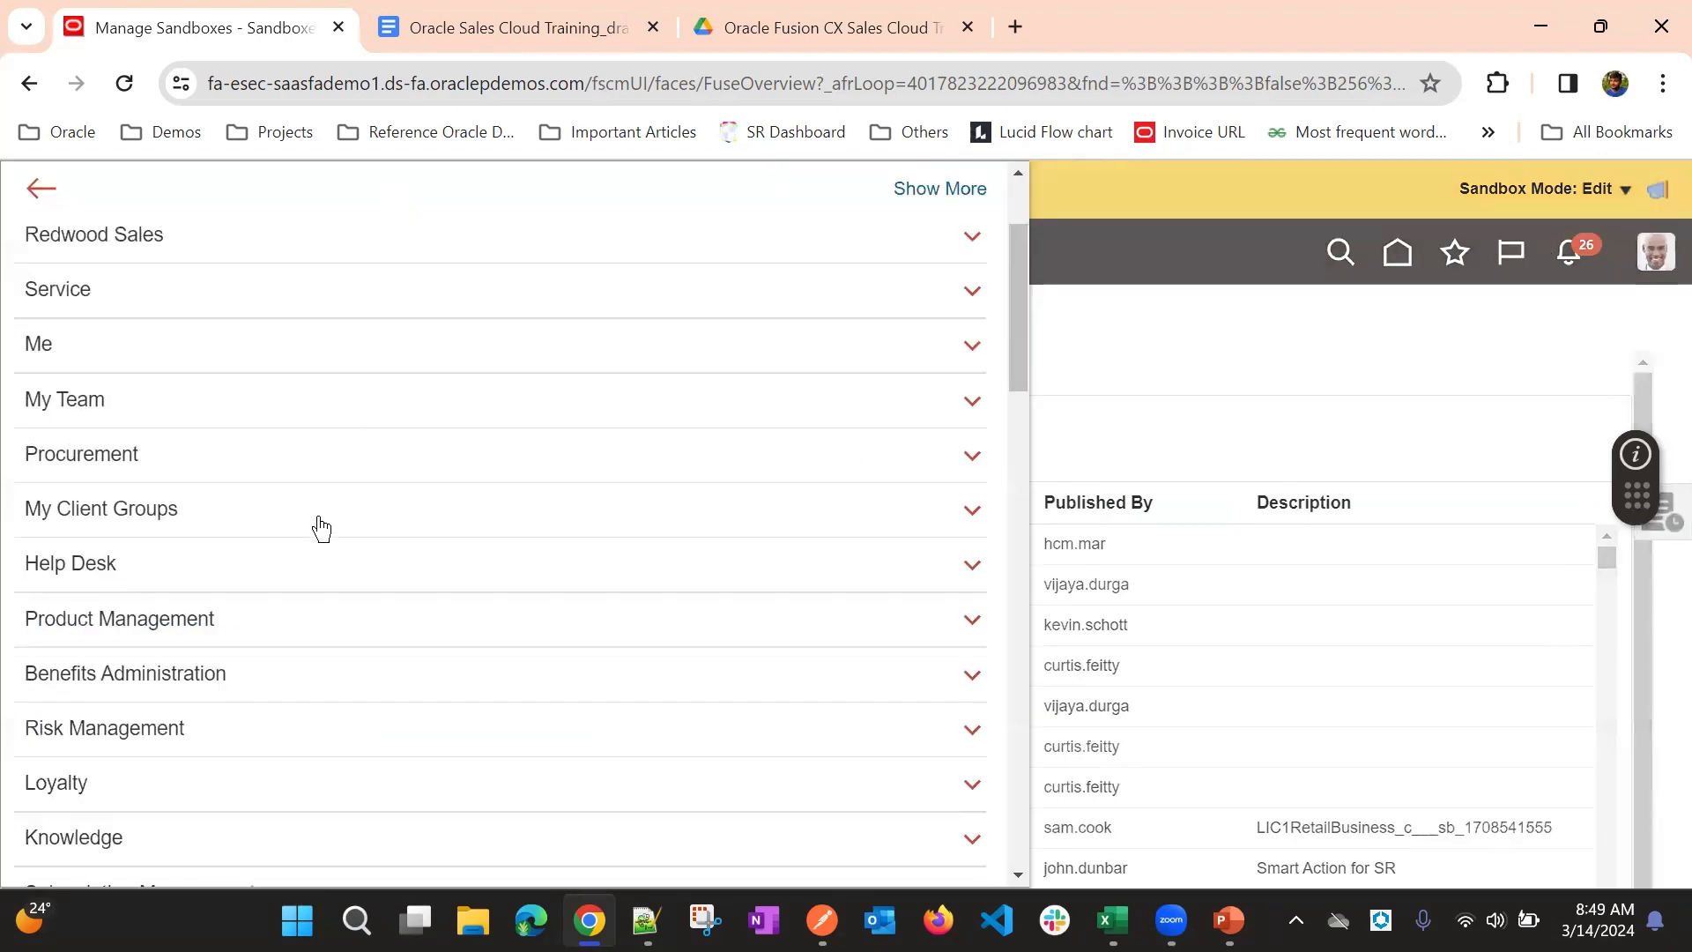
scroll(322, 529, "down", 20)
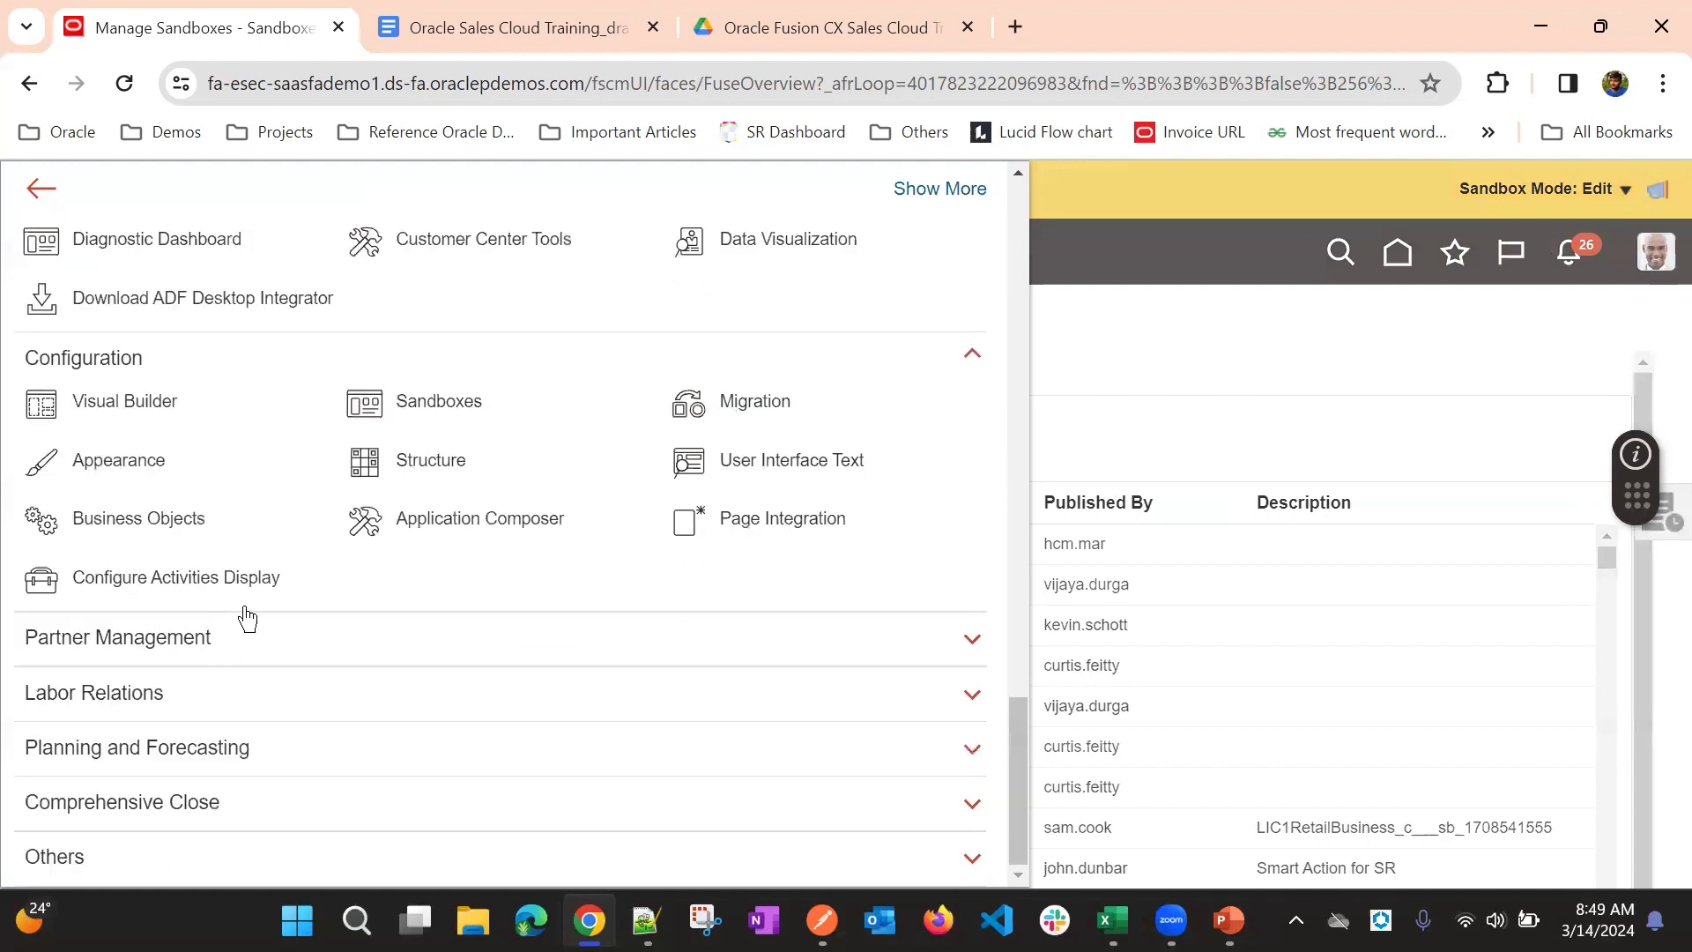
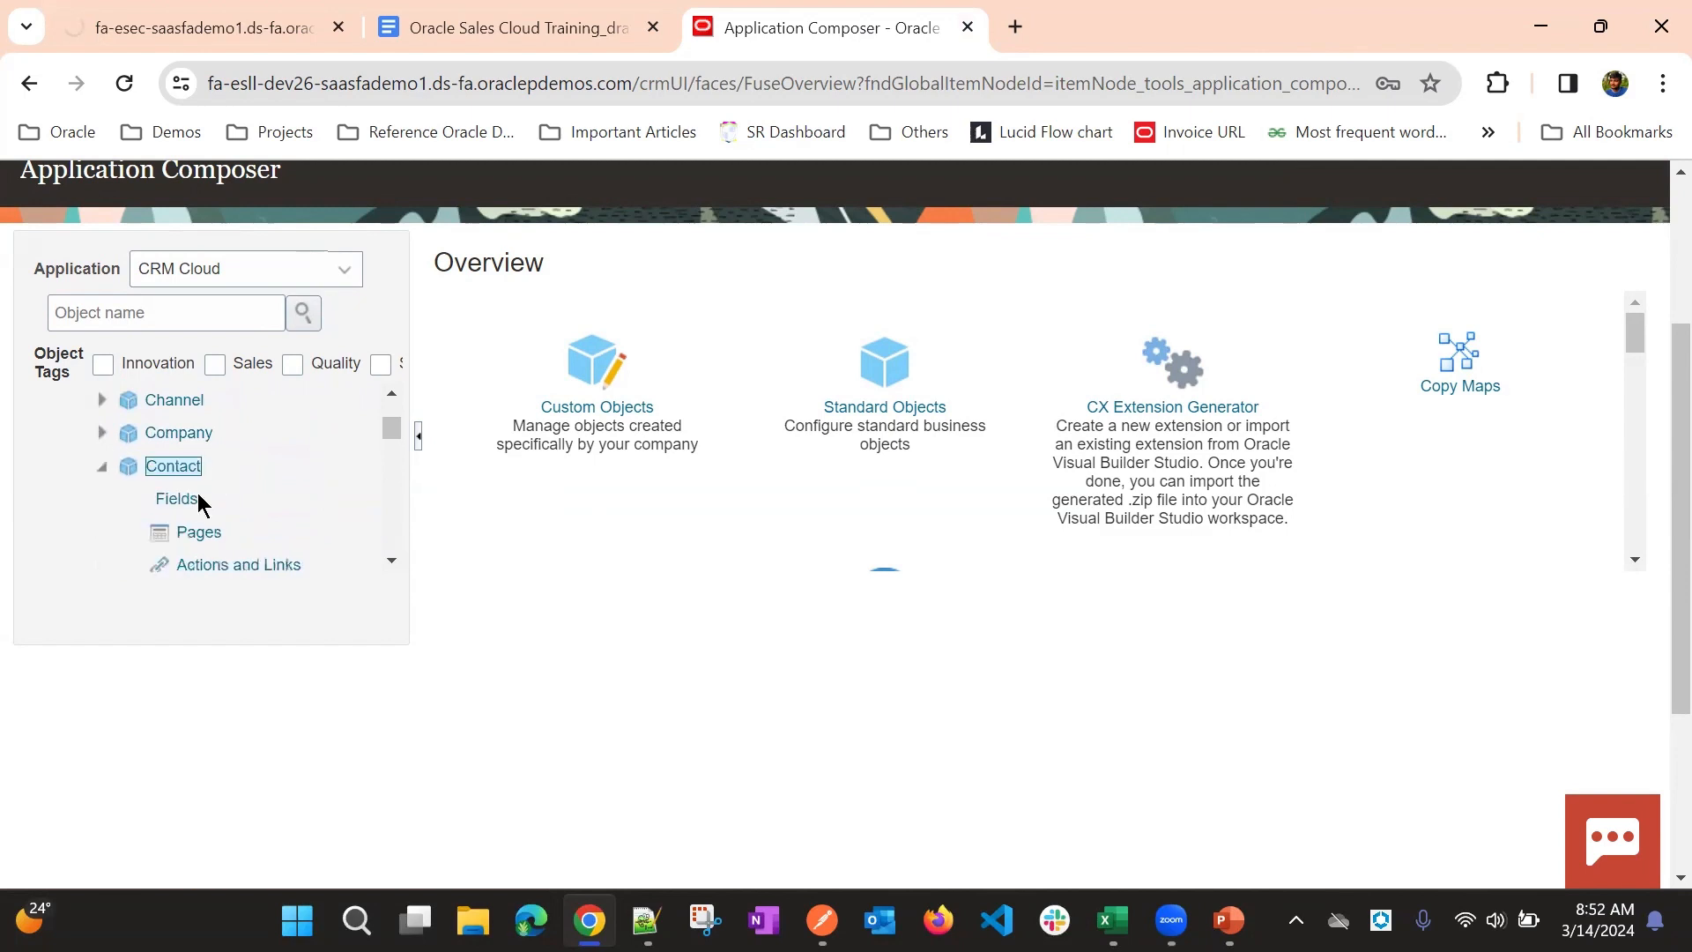
- Open the Contact object's fields and start a new custom field of type Text
scroll(530, 467, "up", 3)
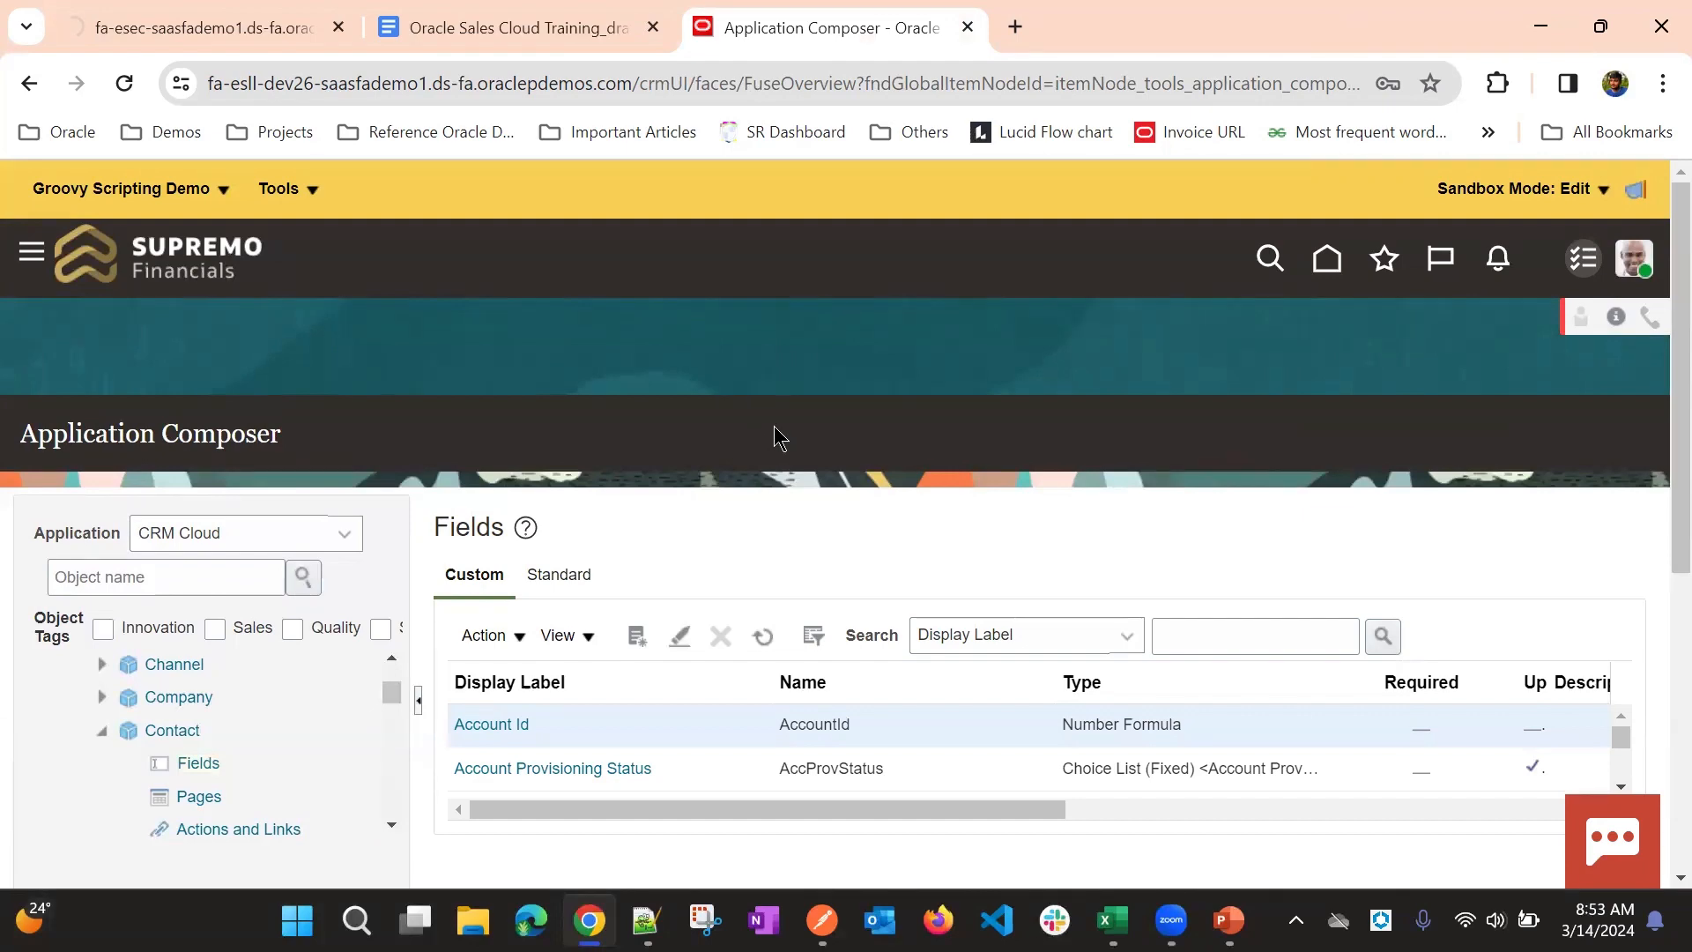
scroll(697, 500, "down", 1)
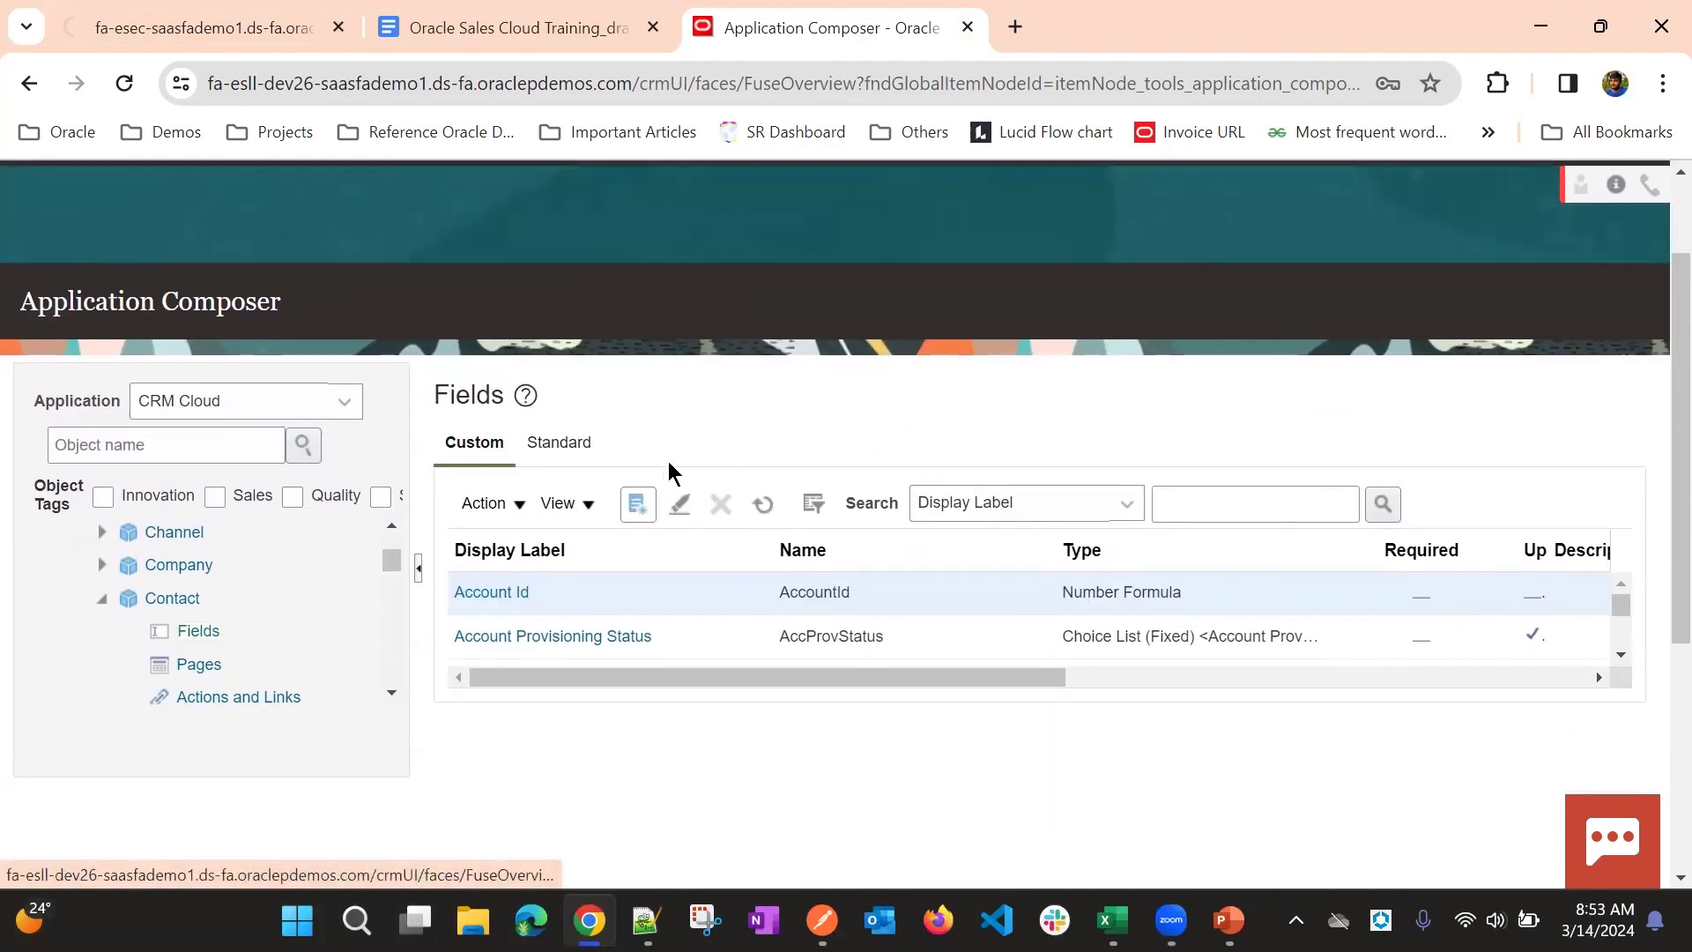
left_click(637, 504)
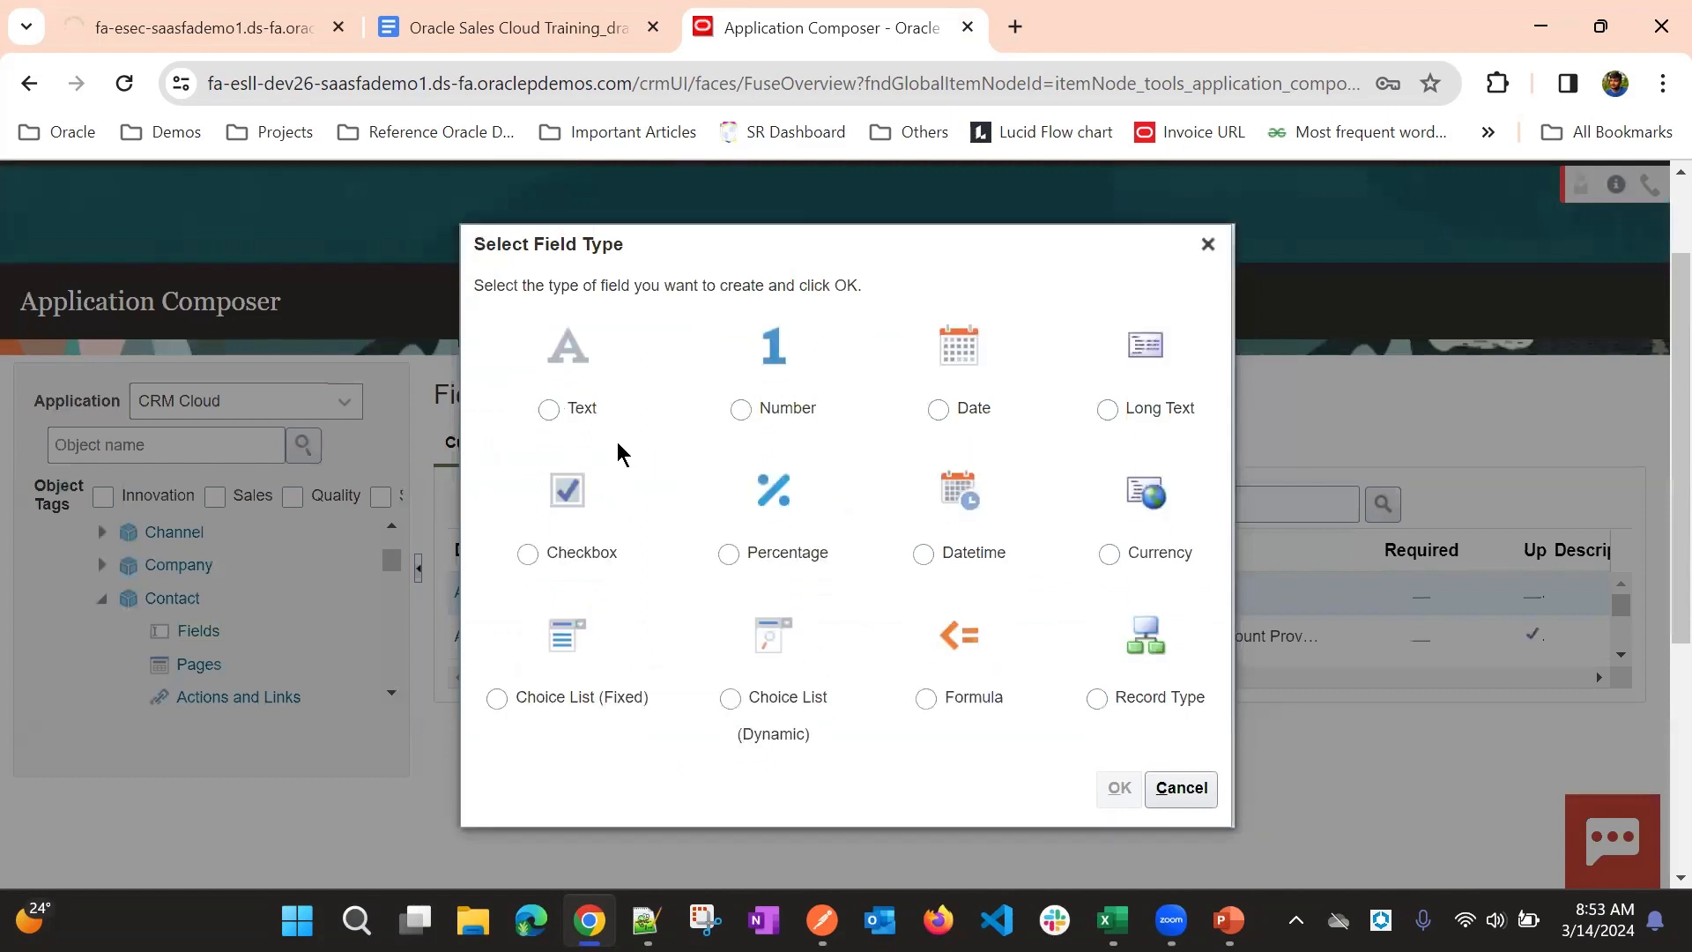
left_click(564, 423)
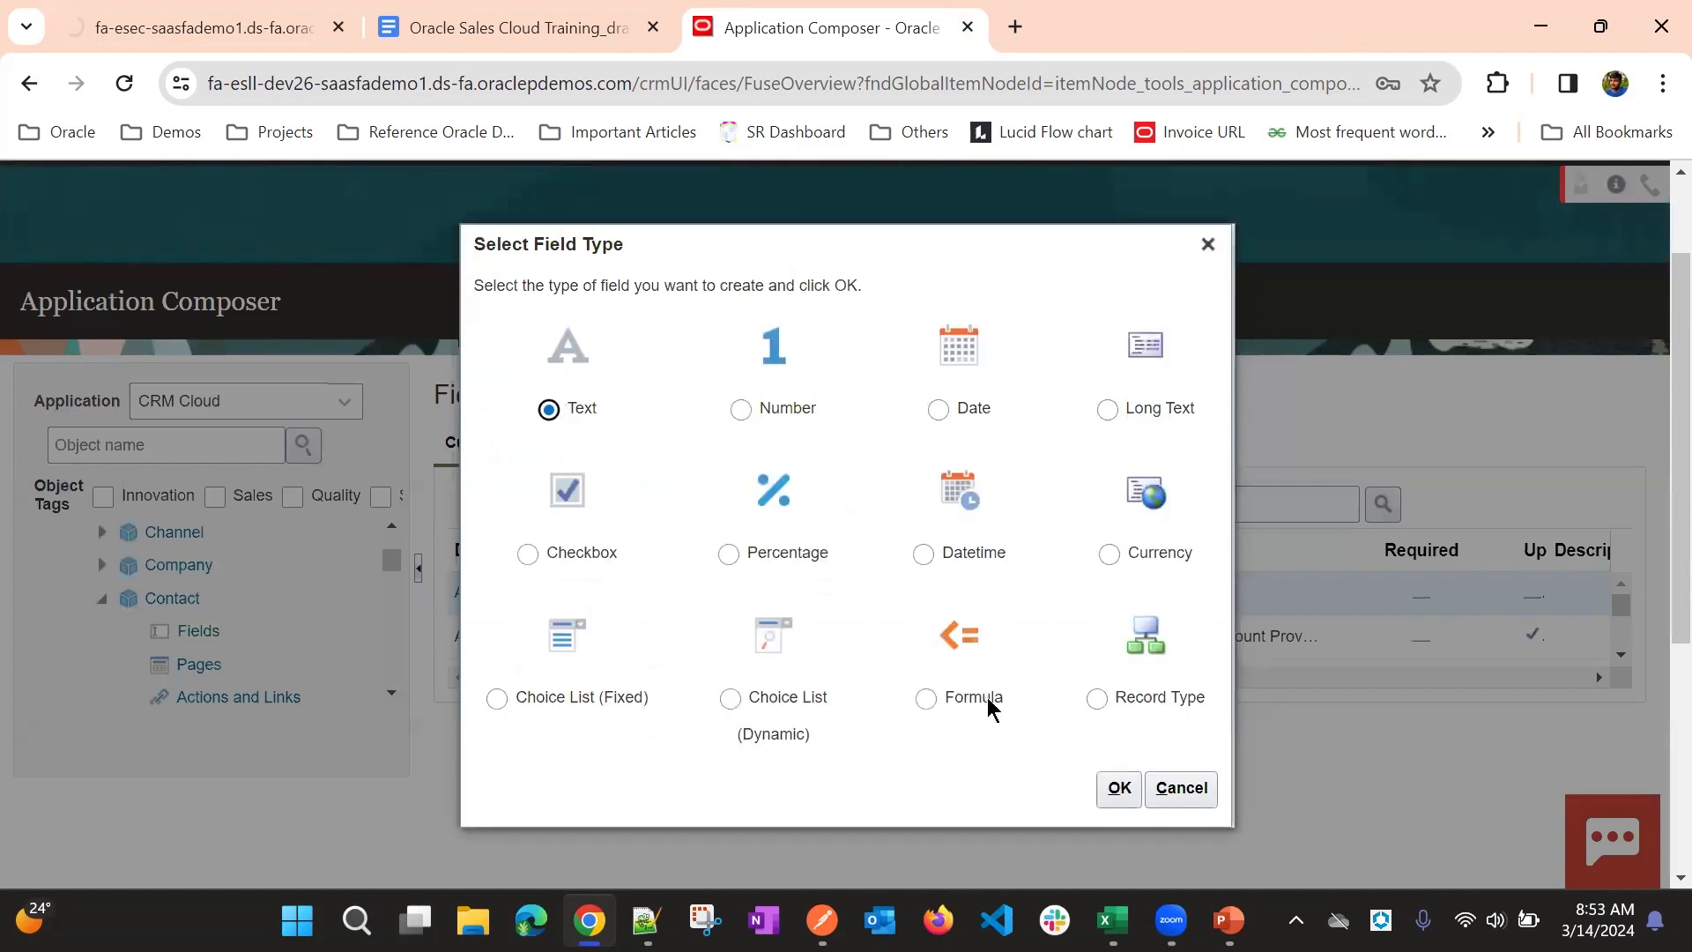
left_click(1119, 787)
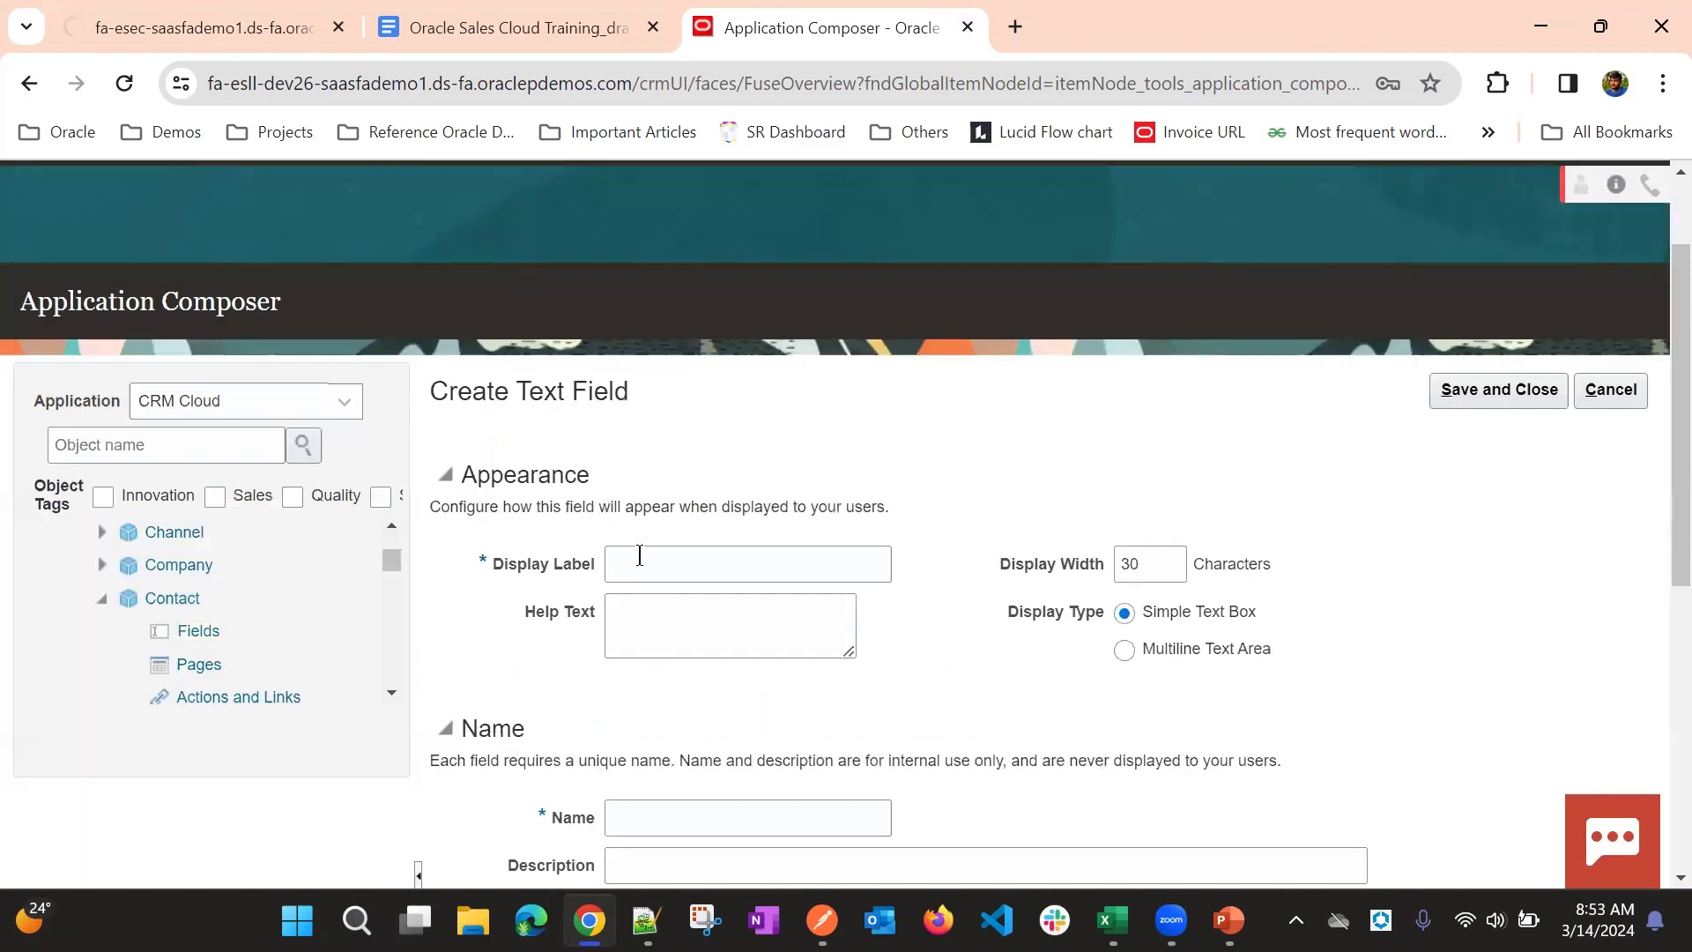
- Set the new text field's display label to Comment, check its constraint and default settings, and save the field
left_click(640, 555)
type("Comment")
left_click(870, 361)
left_click(1490, 394)
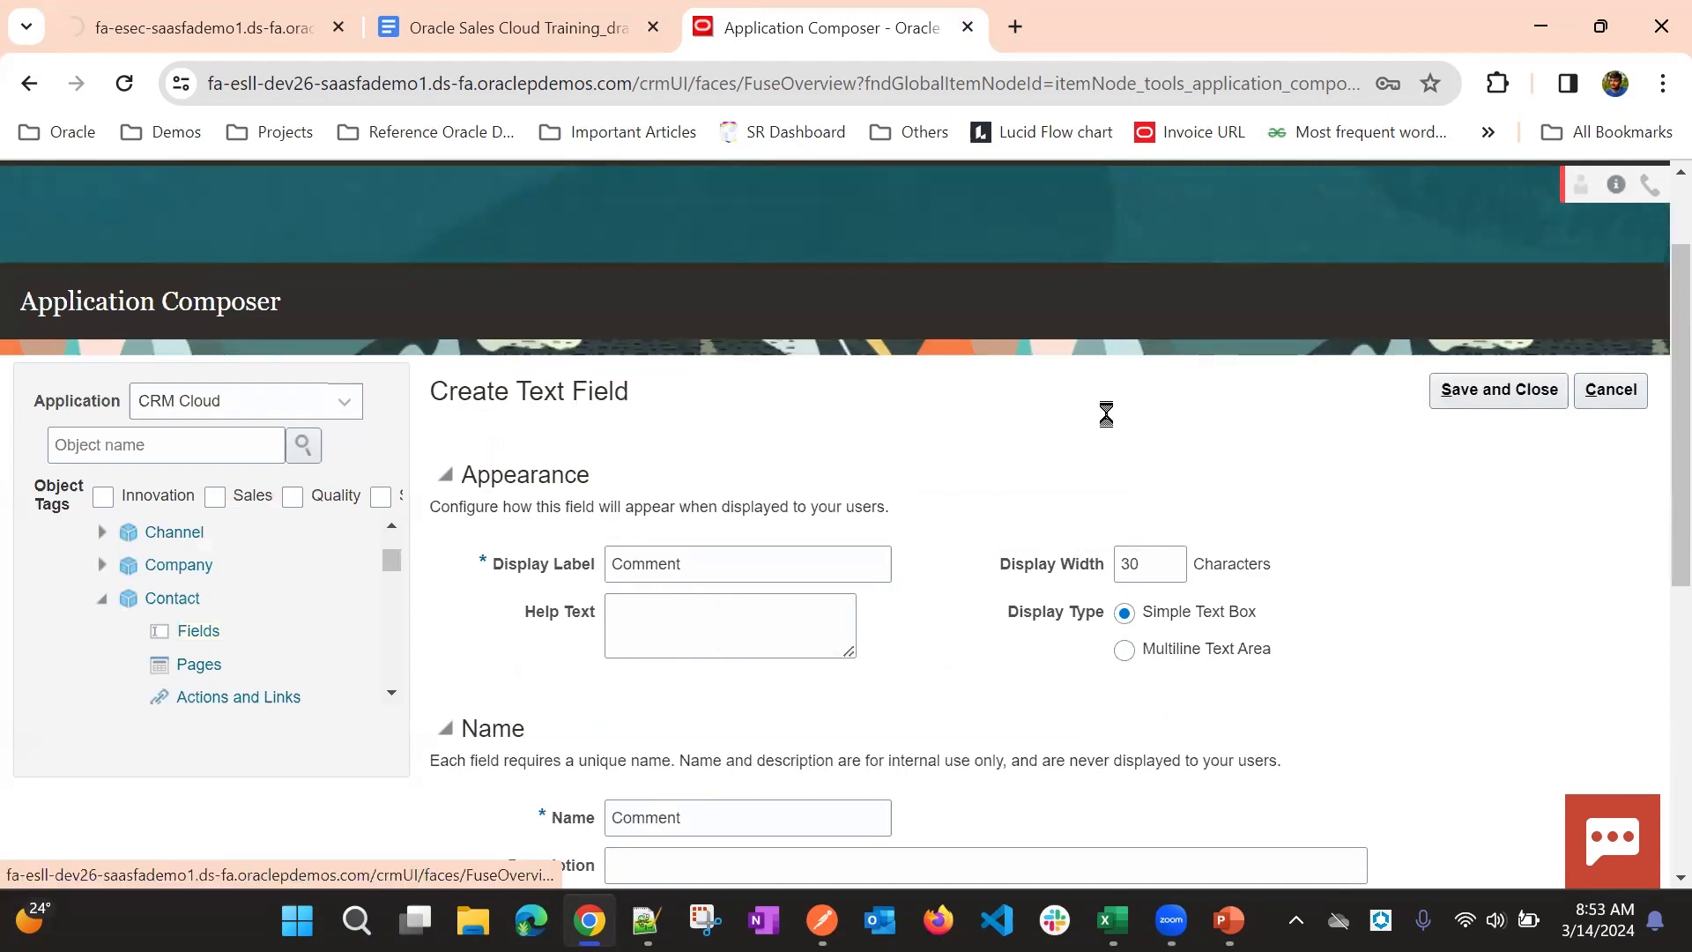
scroll(1108, 415, "down", 4)
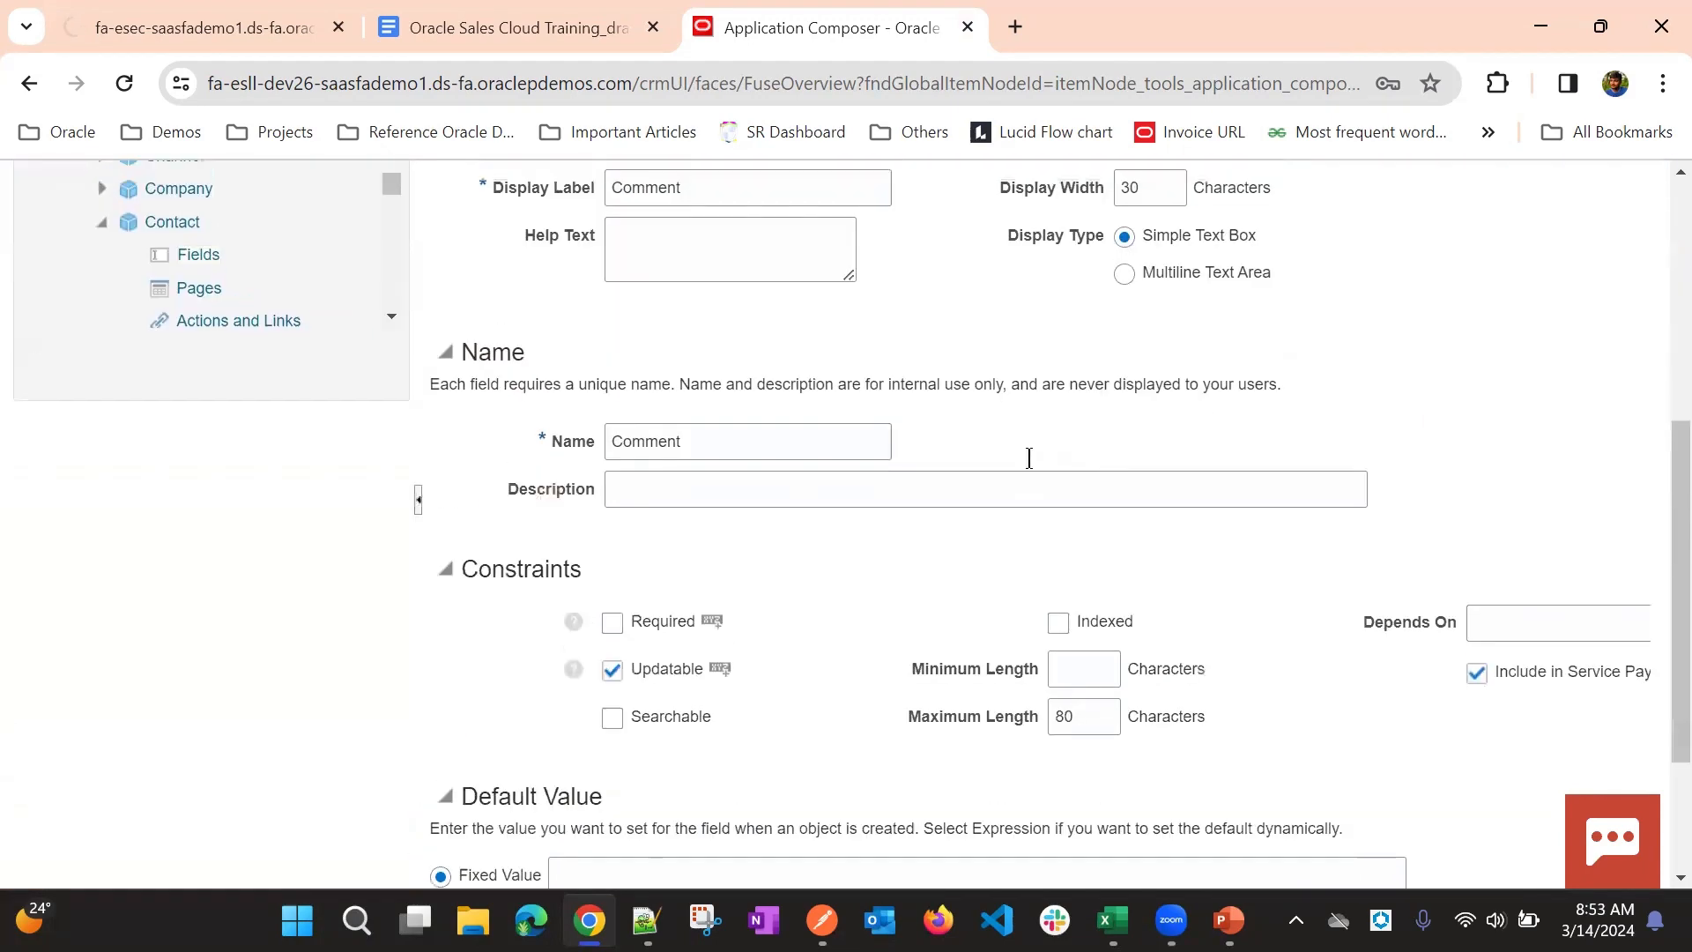
scroll(1032, 432, "up", 5)
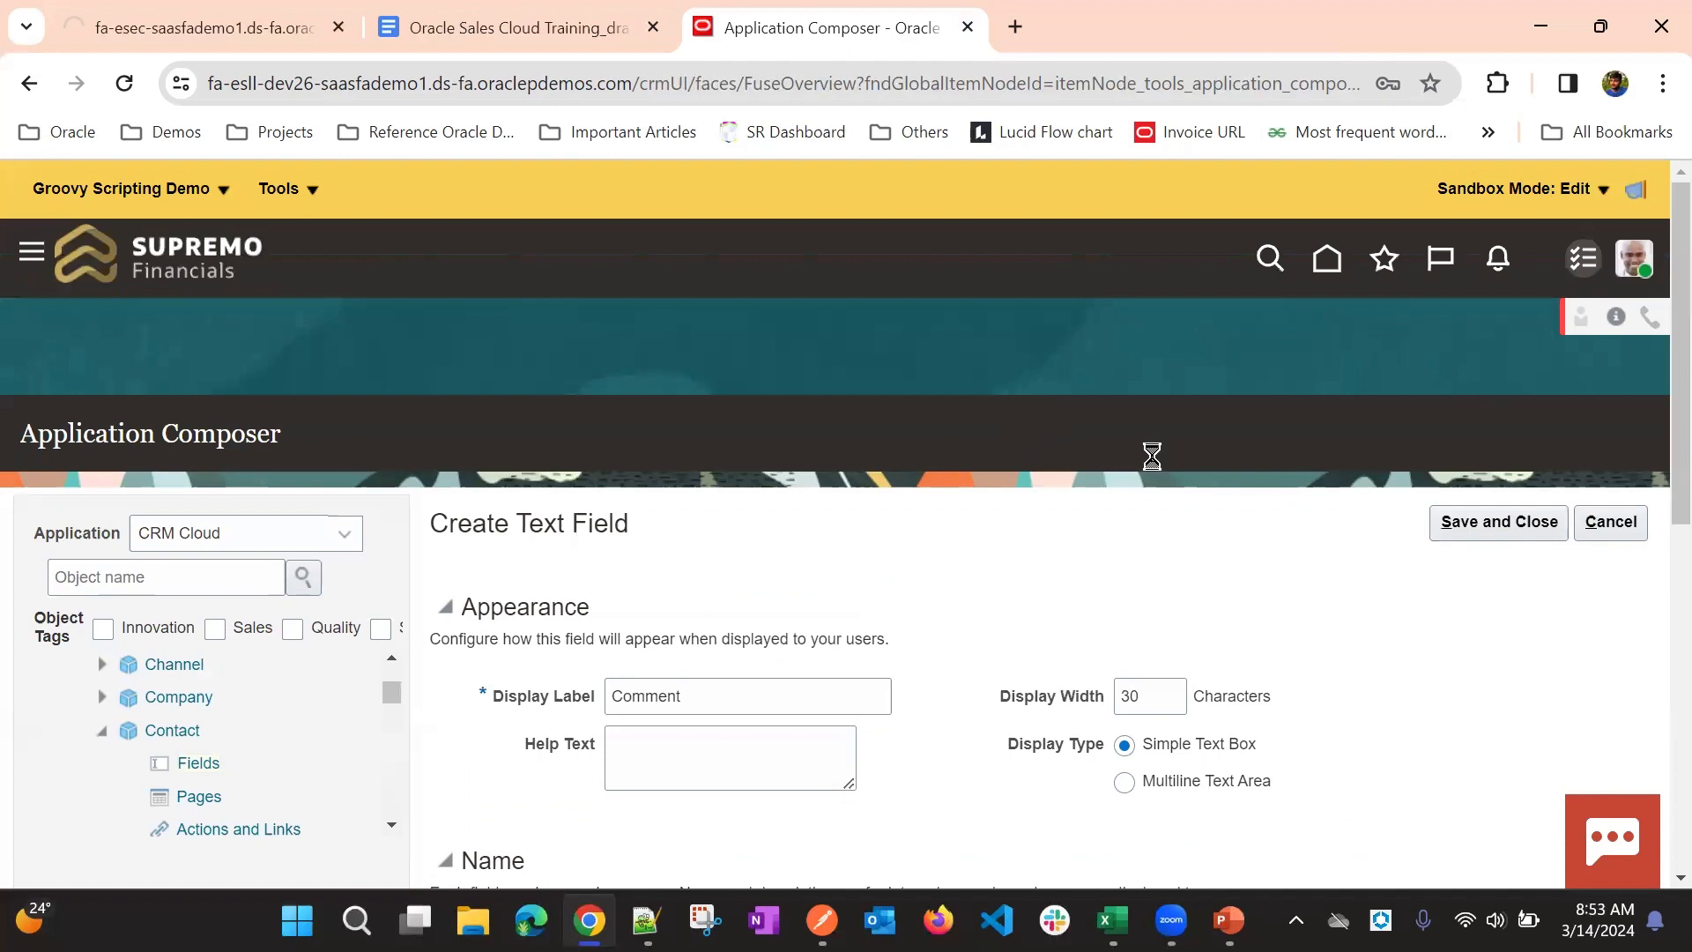
left_click(1471, 522)
scroll(1201, 541, "down", 5)
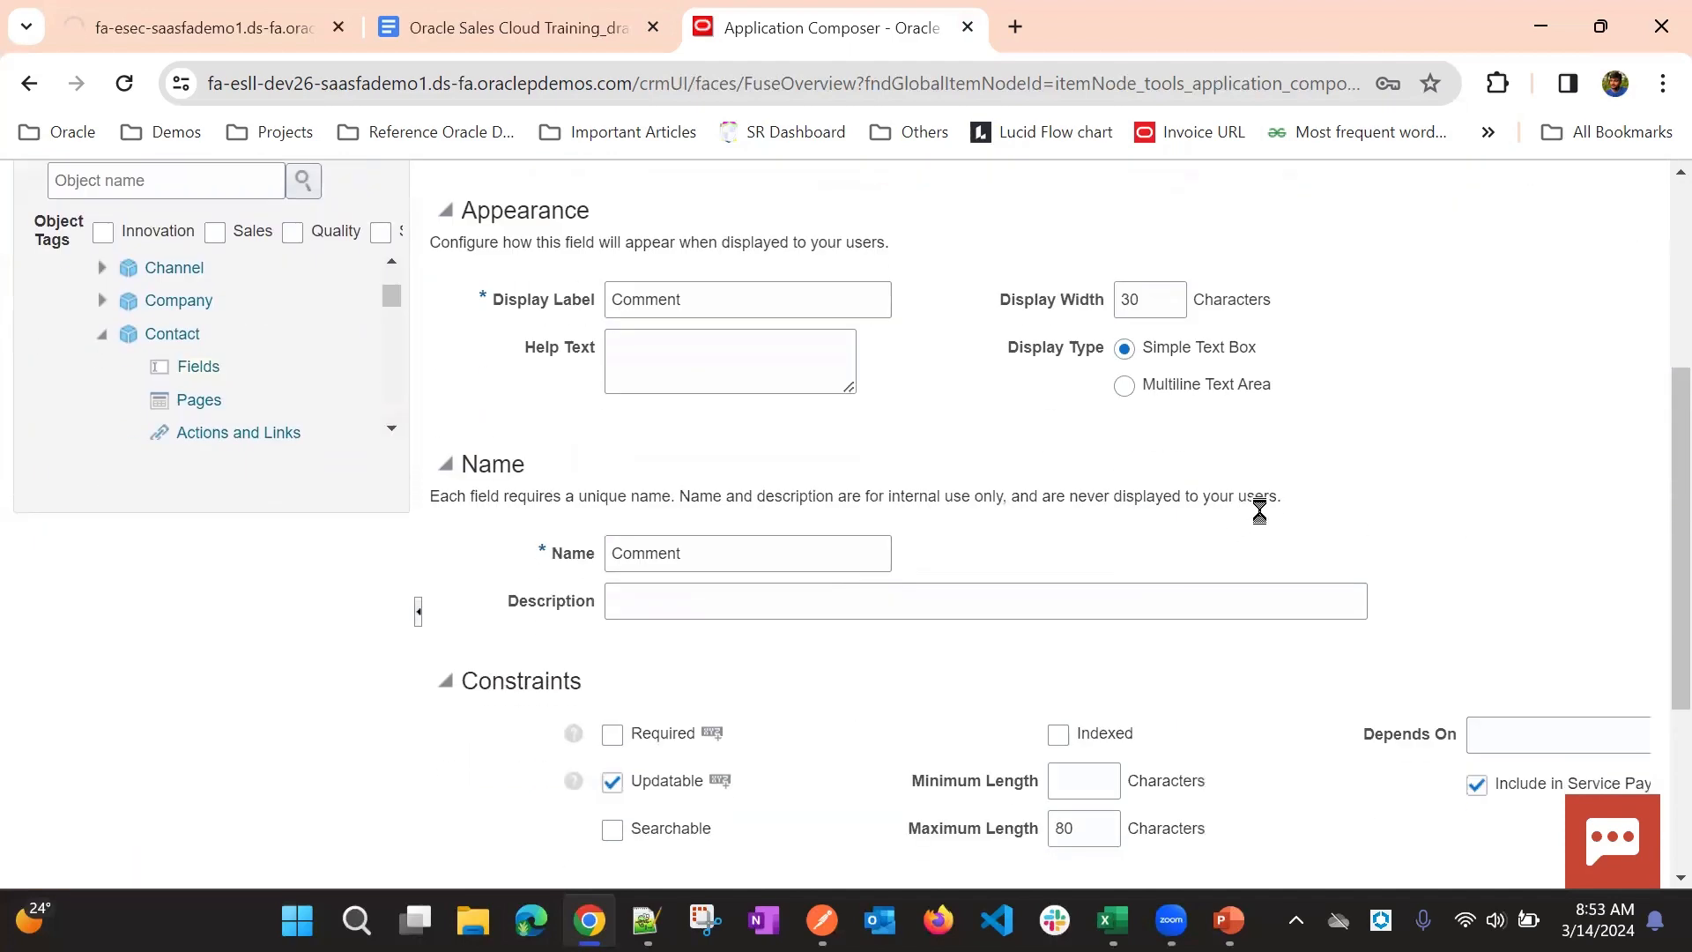
scroll(1260, 512, "up", 3)
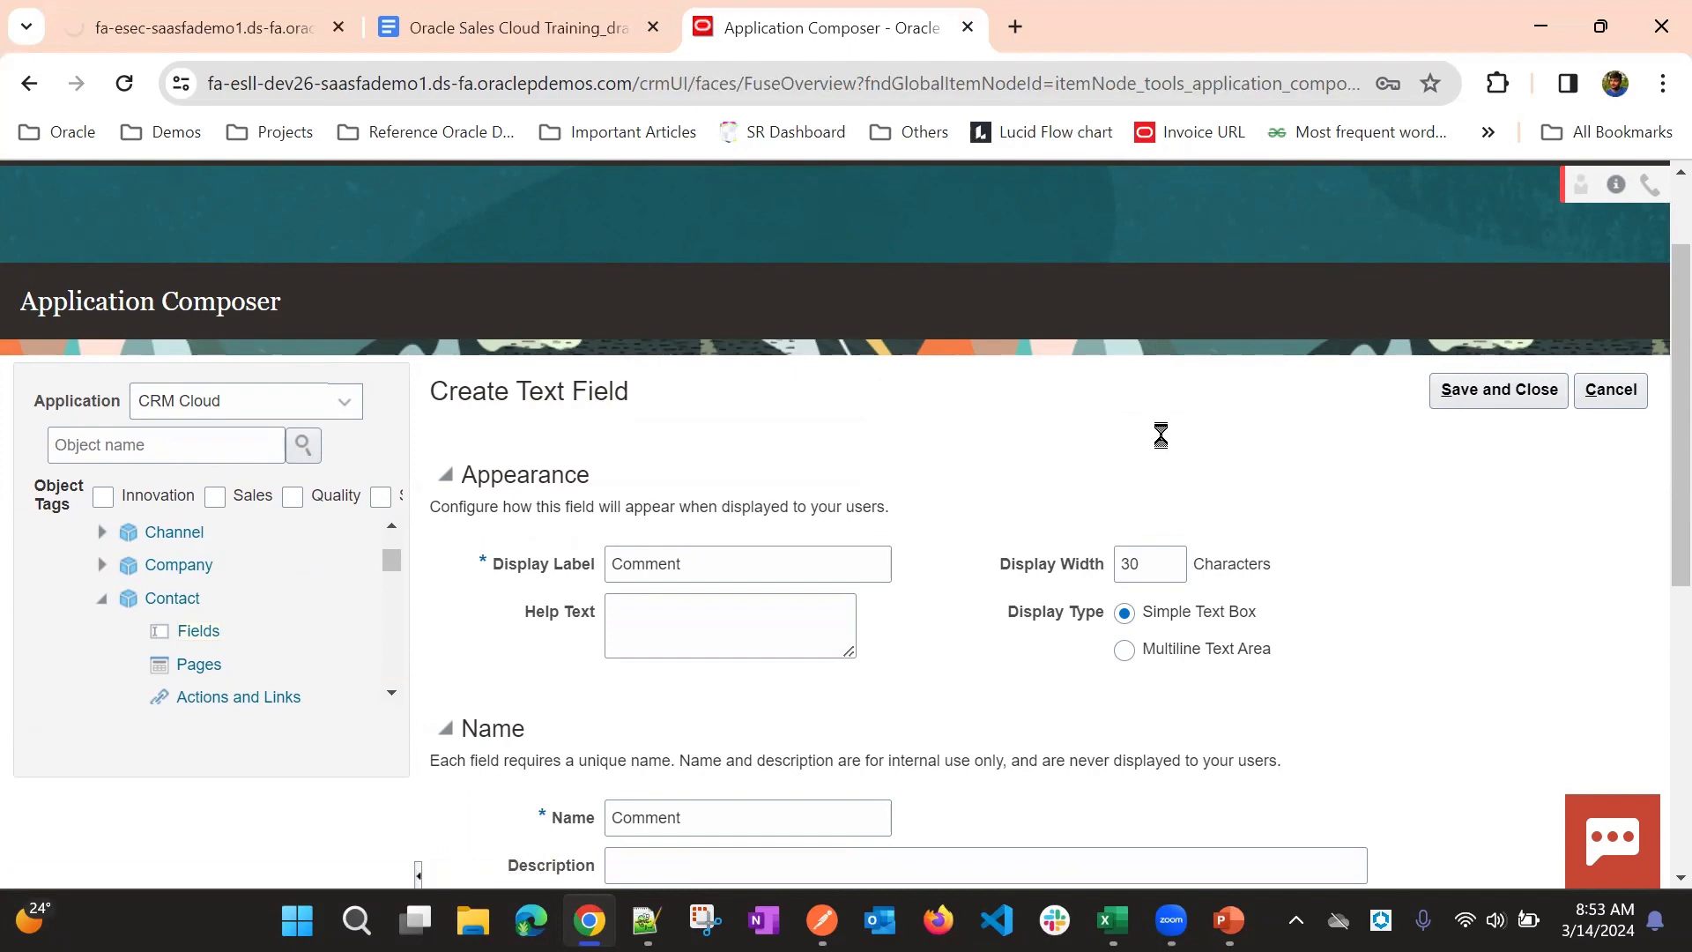
scroll(1410, 383, "down", 2)
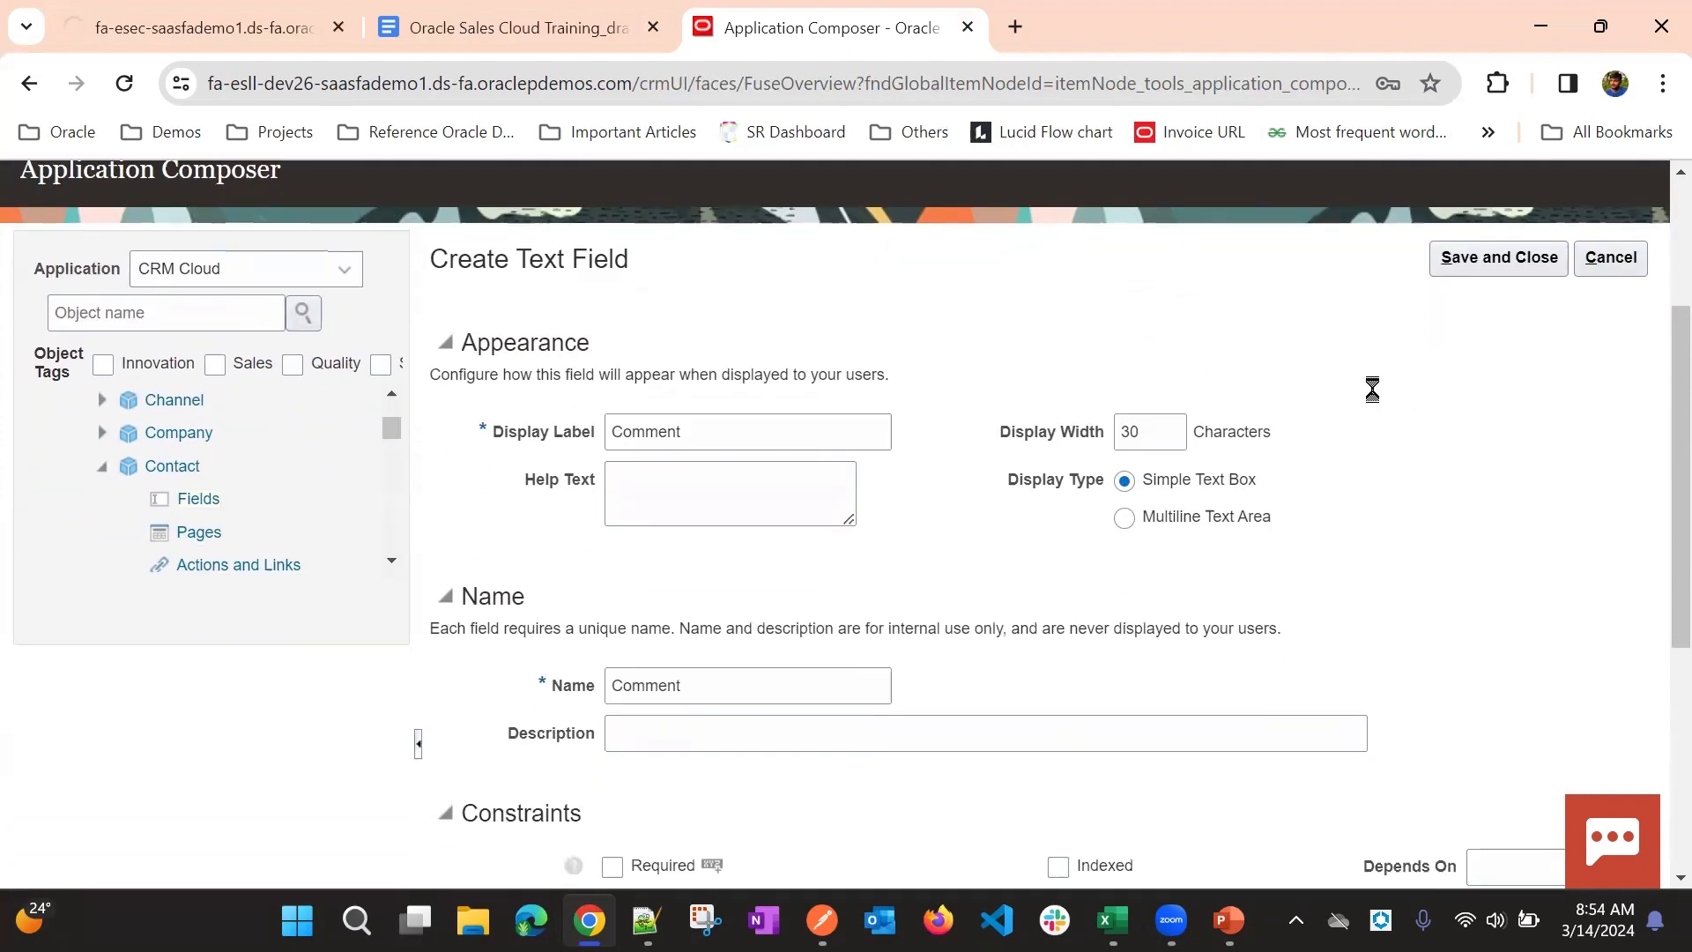
scroll(1351, 390, "down", 5)
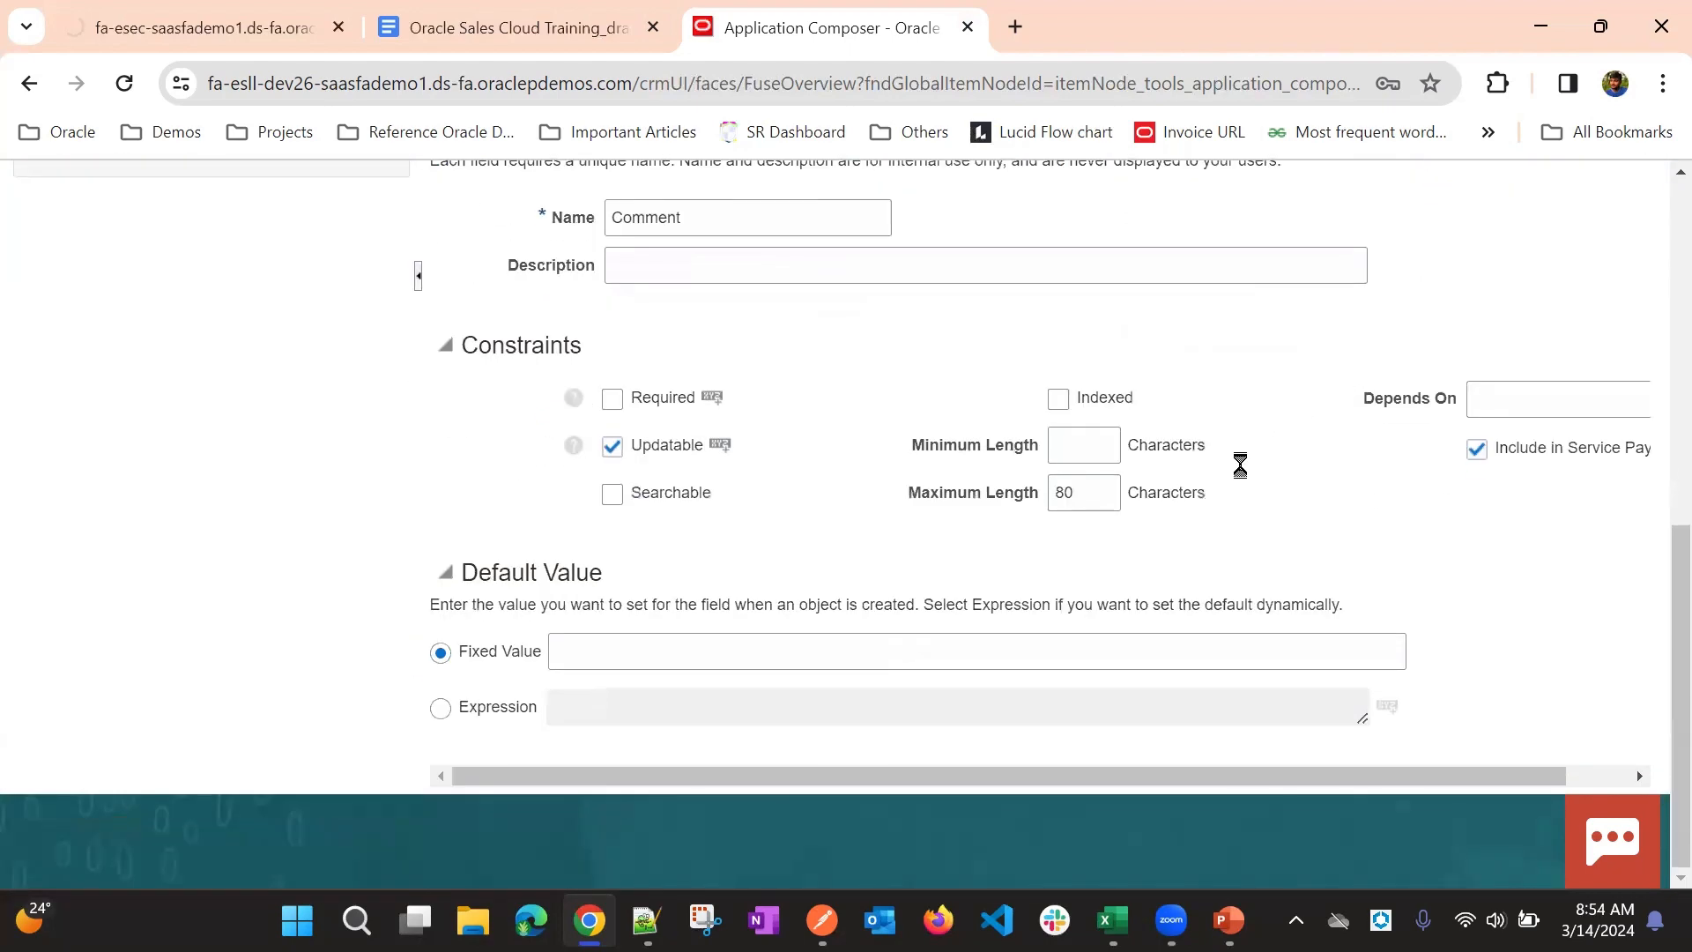
scroll(1200, 556, "up", 8)
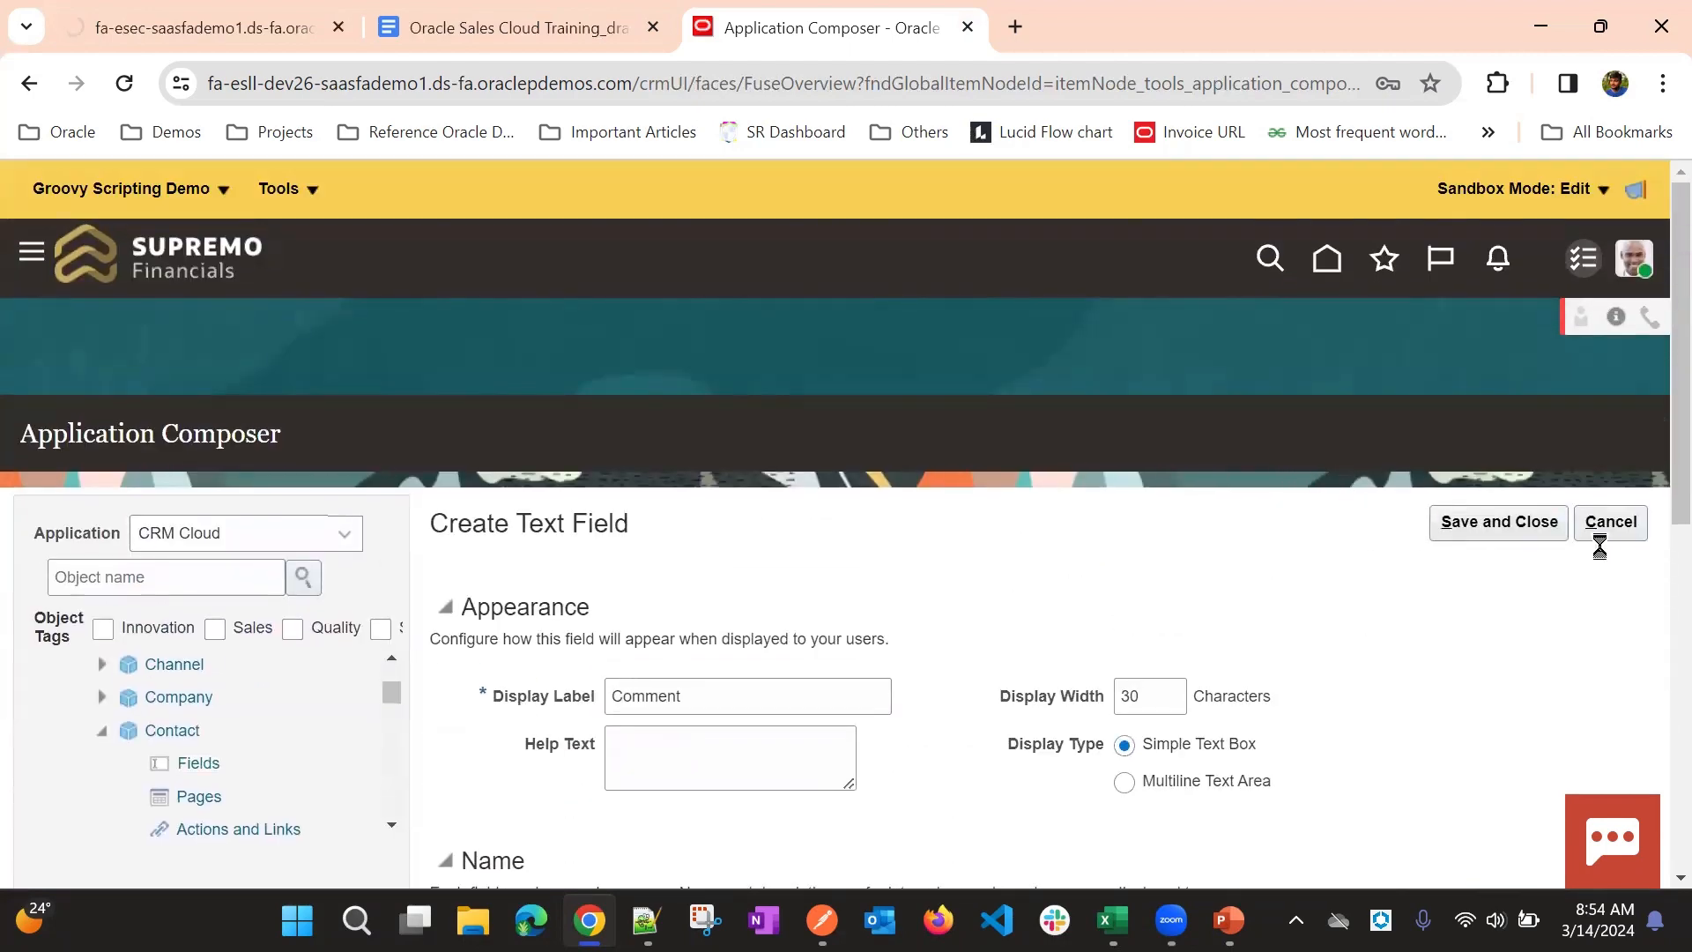
left_click(1553, 521)
- Find the Contact object among the standard objects and examine its entry in the tree and its custom fields
scroll(1064, 446, "down", 3)
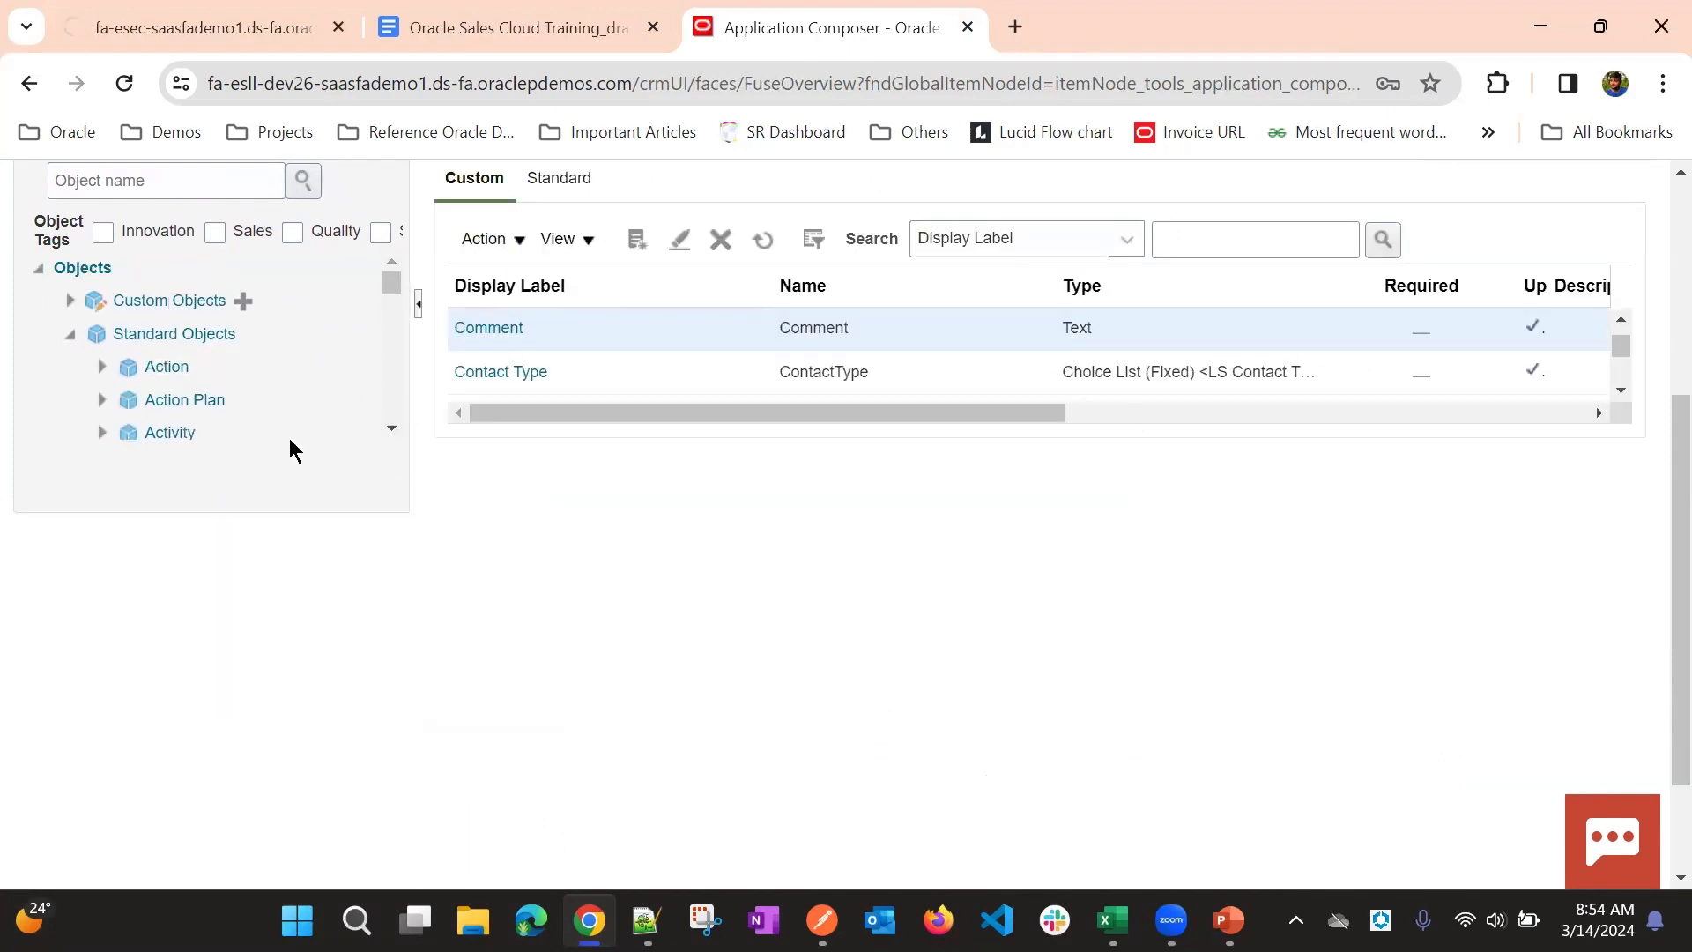
scroll(291, 397, "down", 5)
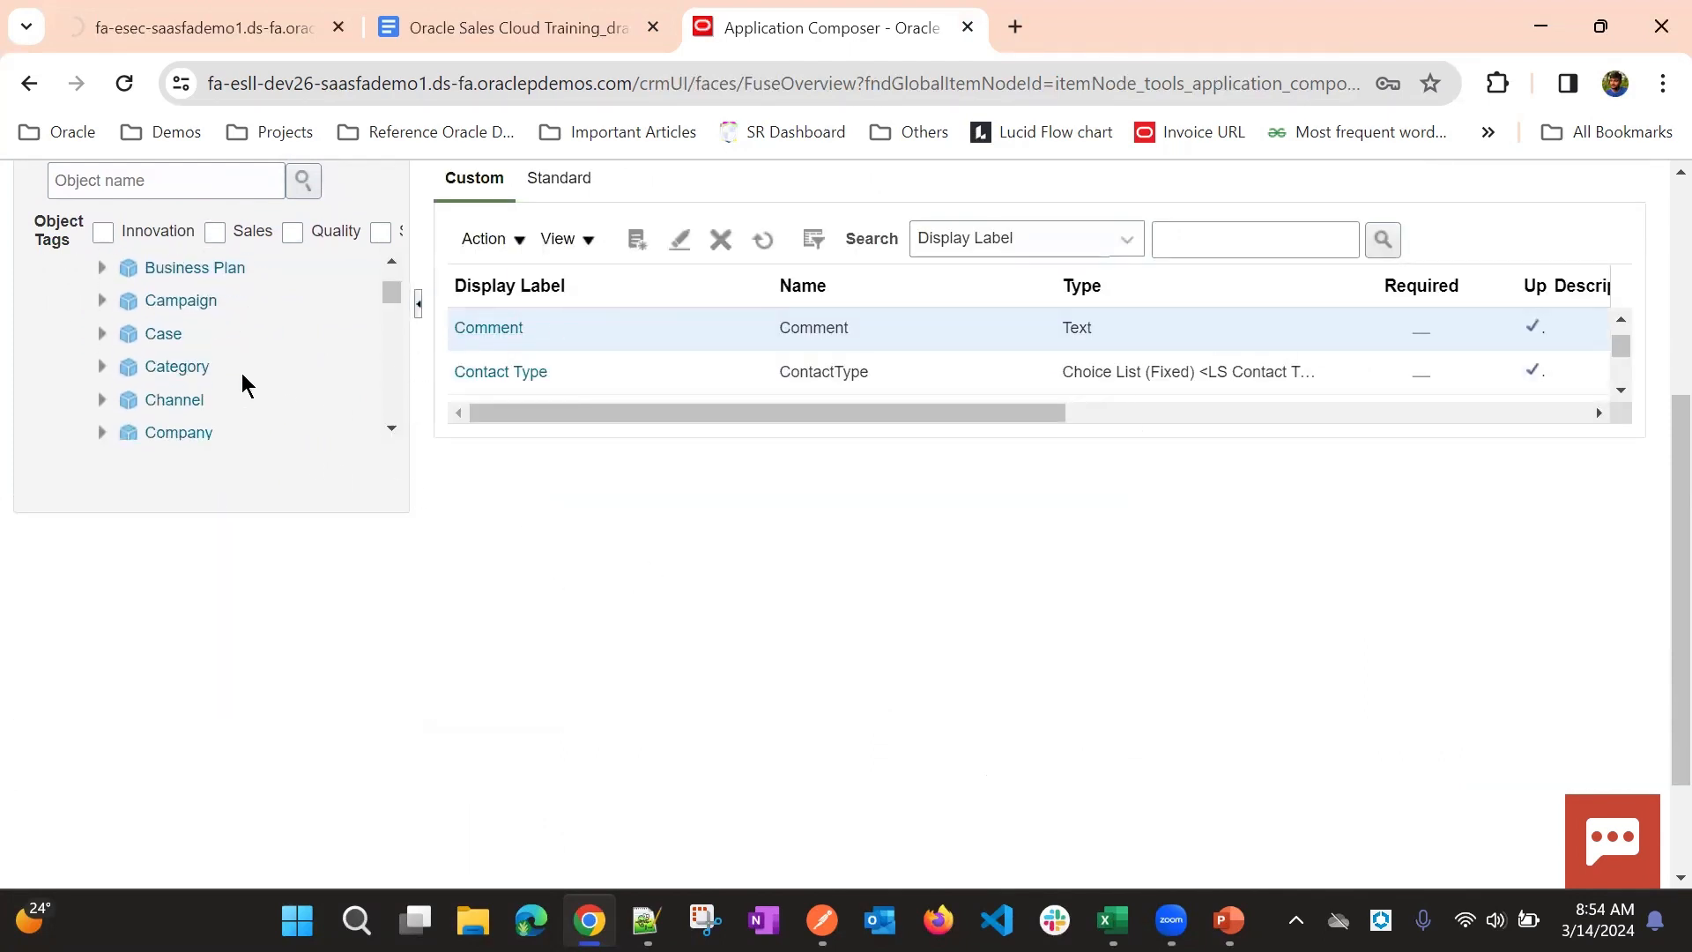
scroll(205, 375, "down", 2)
scroll(206, 376, "up", 1)
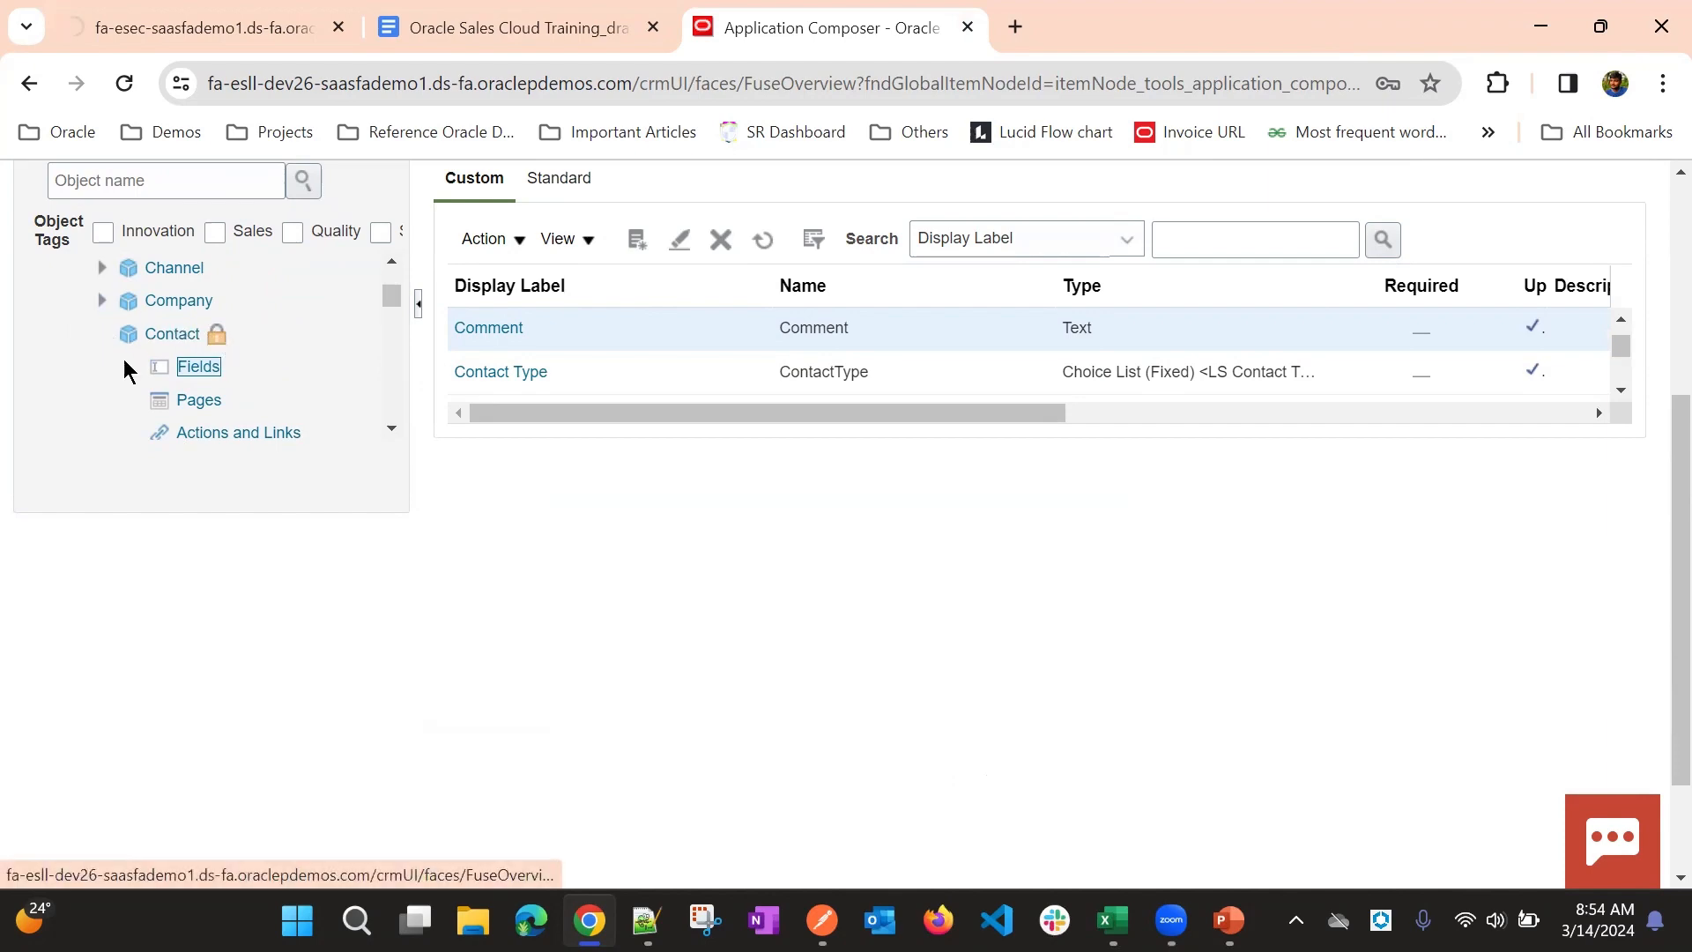
scroll(610, 432, "up", 4)
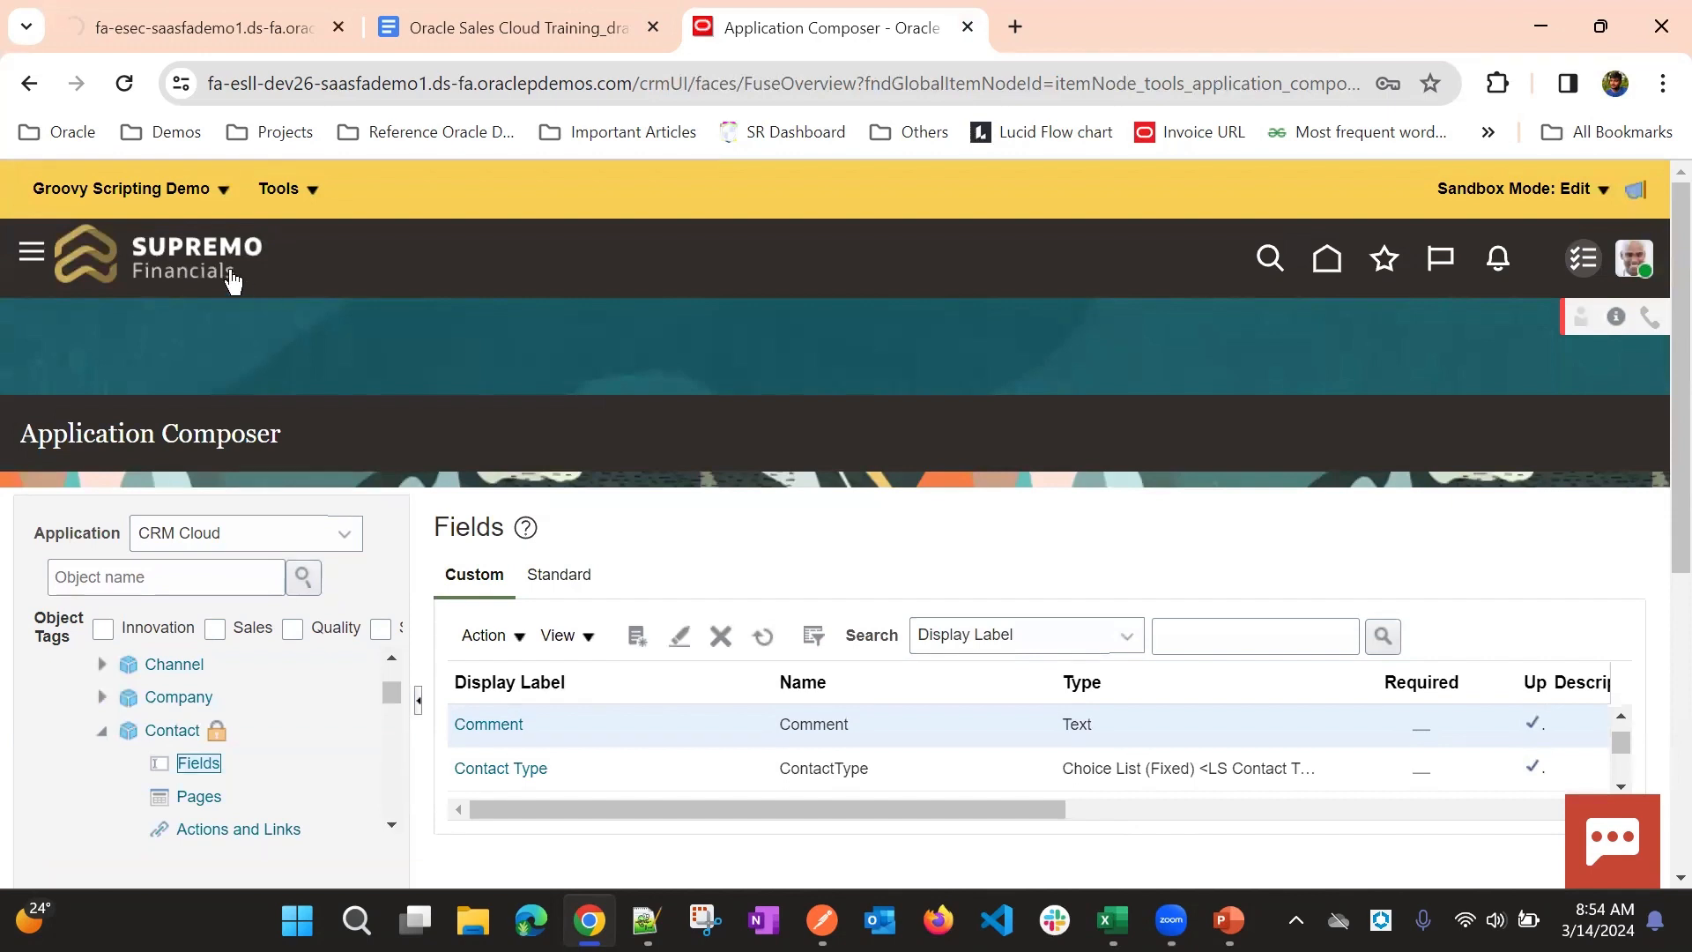
scroll(381, 372, "down", 2)
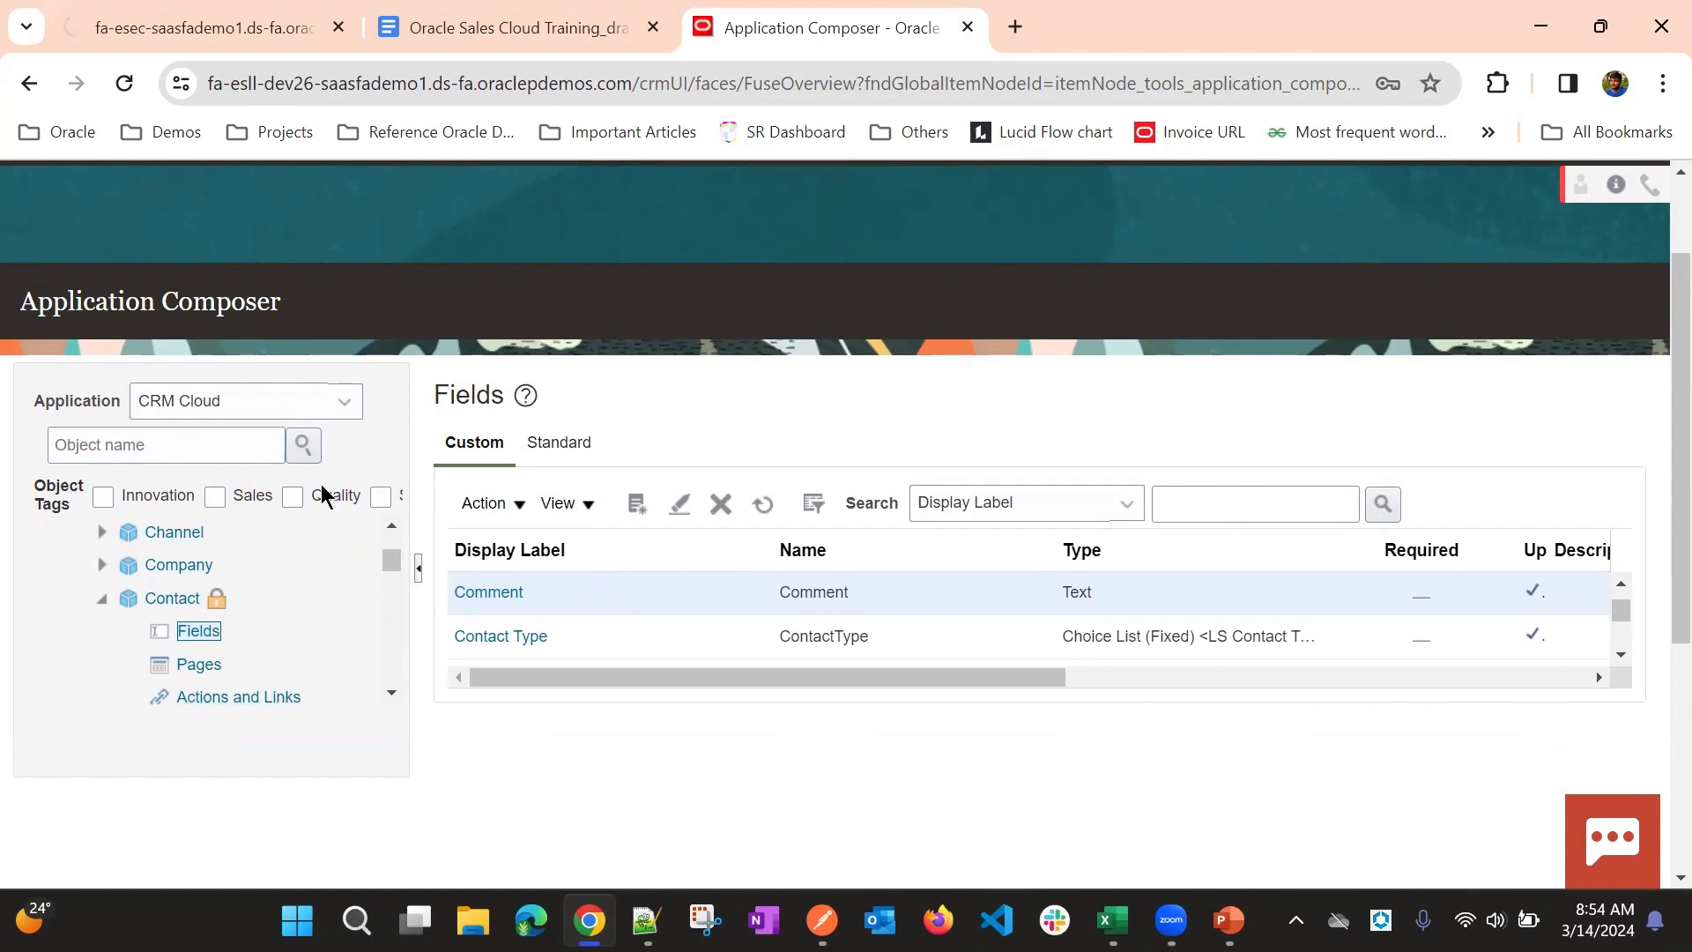
- Examine the tools and the available actions of the active Groovy Scripting Demo sandbox
scroll(476, 263, "up", 2)
left_click(269, 193)
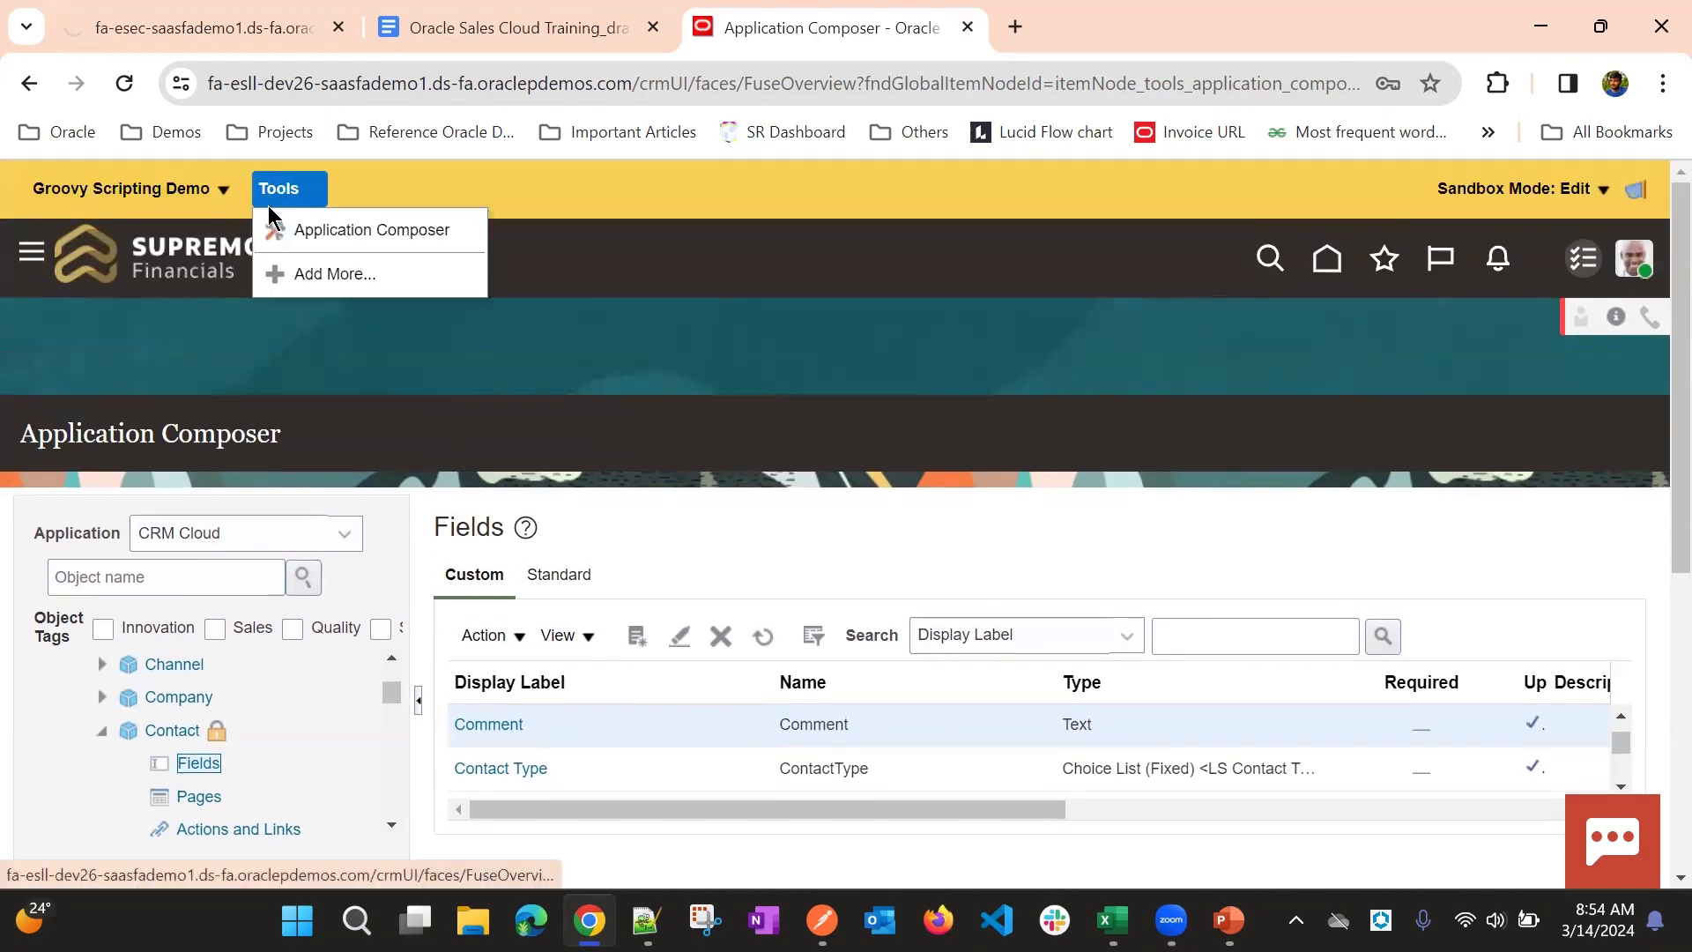
left_click(143, 189)
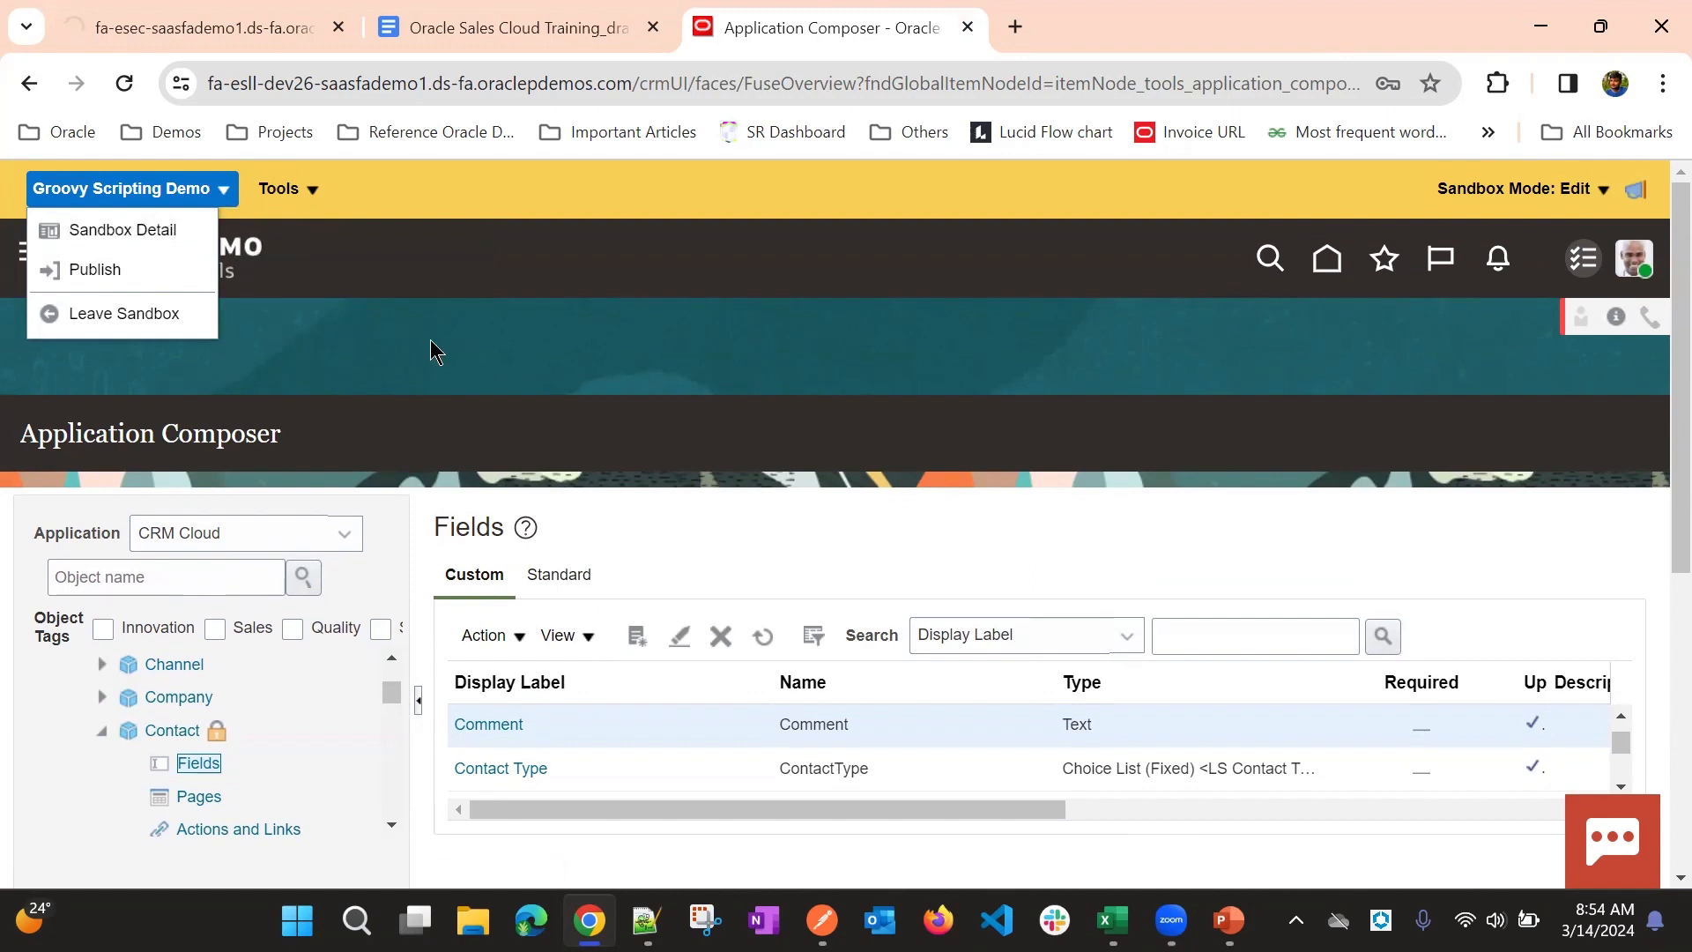
left_click(430, 338)
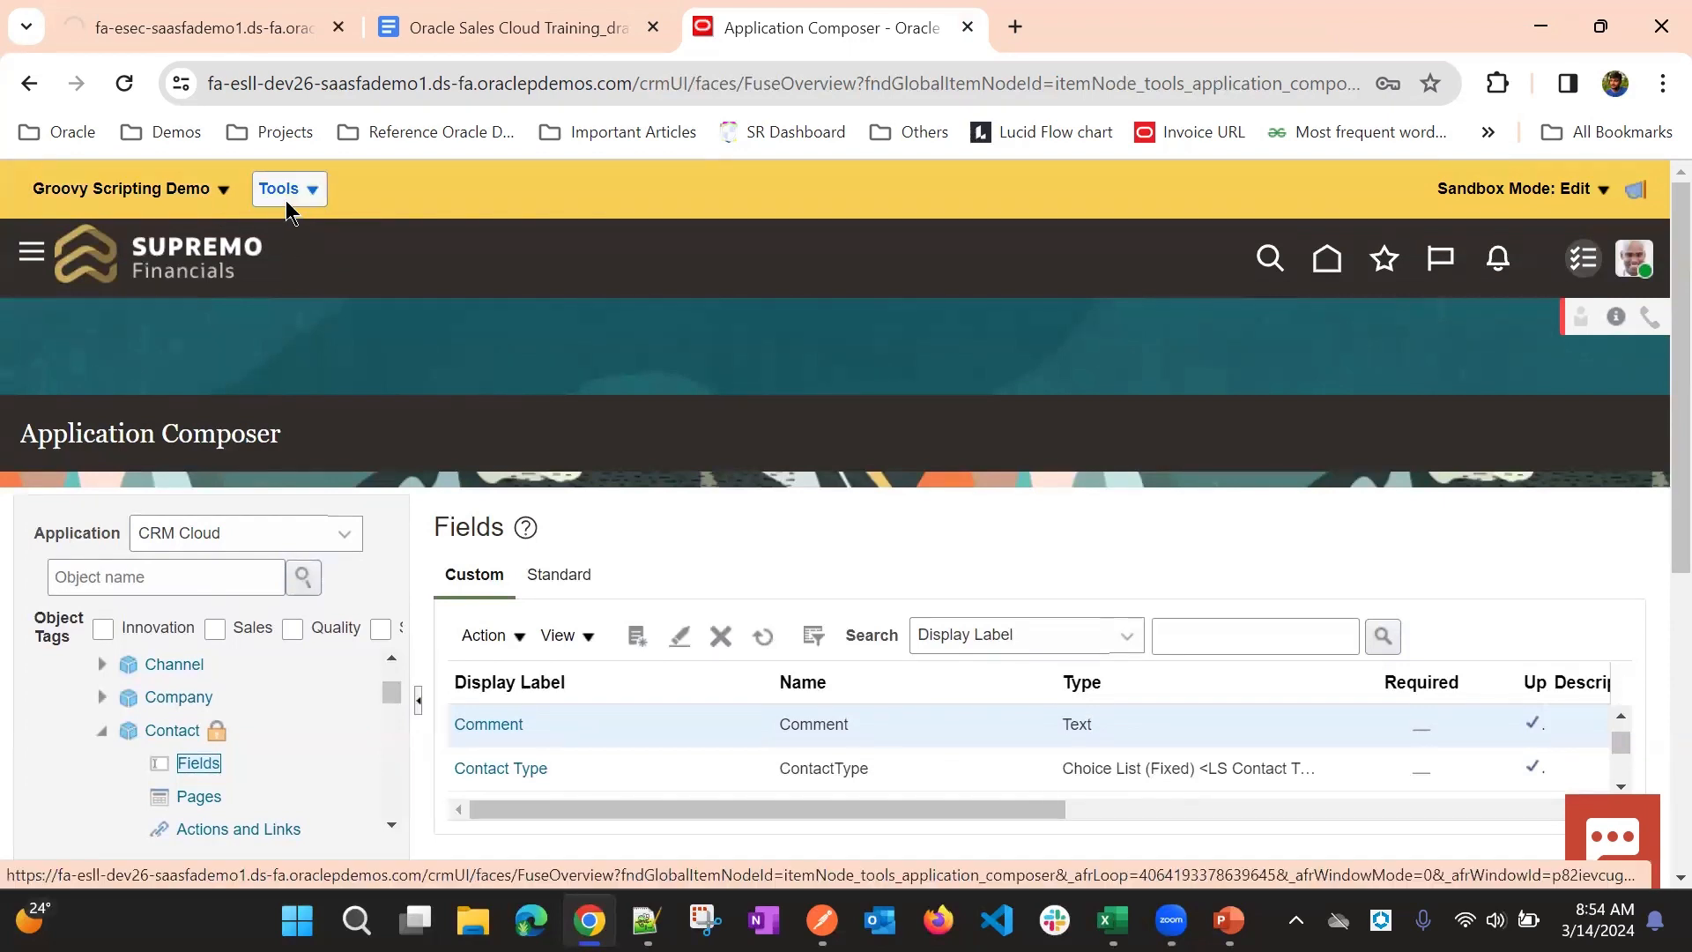
scroll(420, 321, "down", 3)
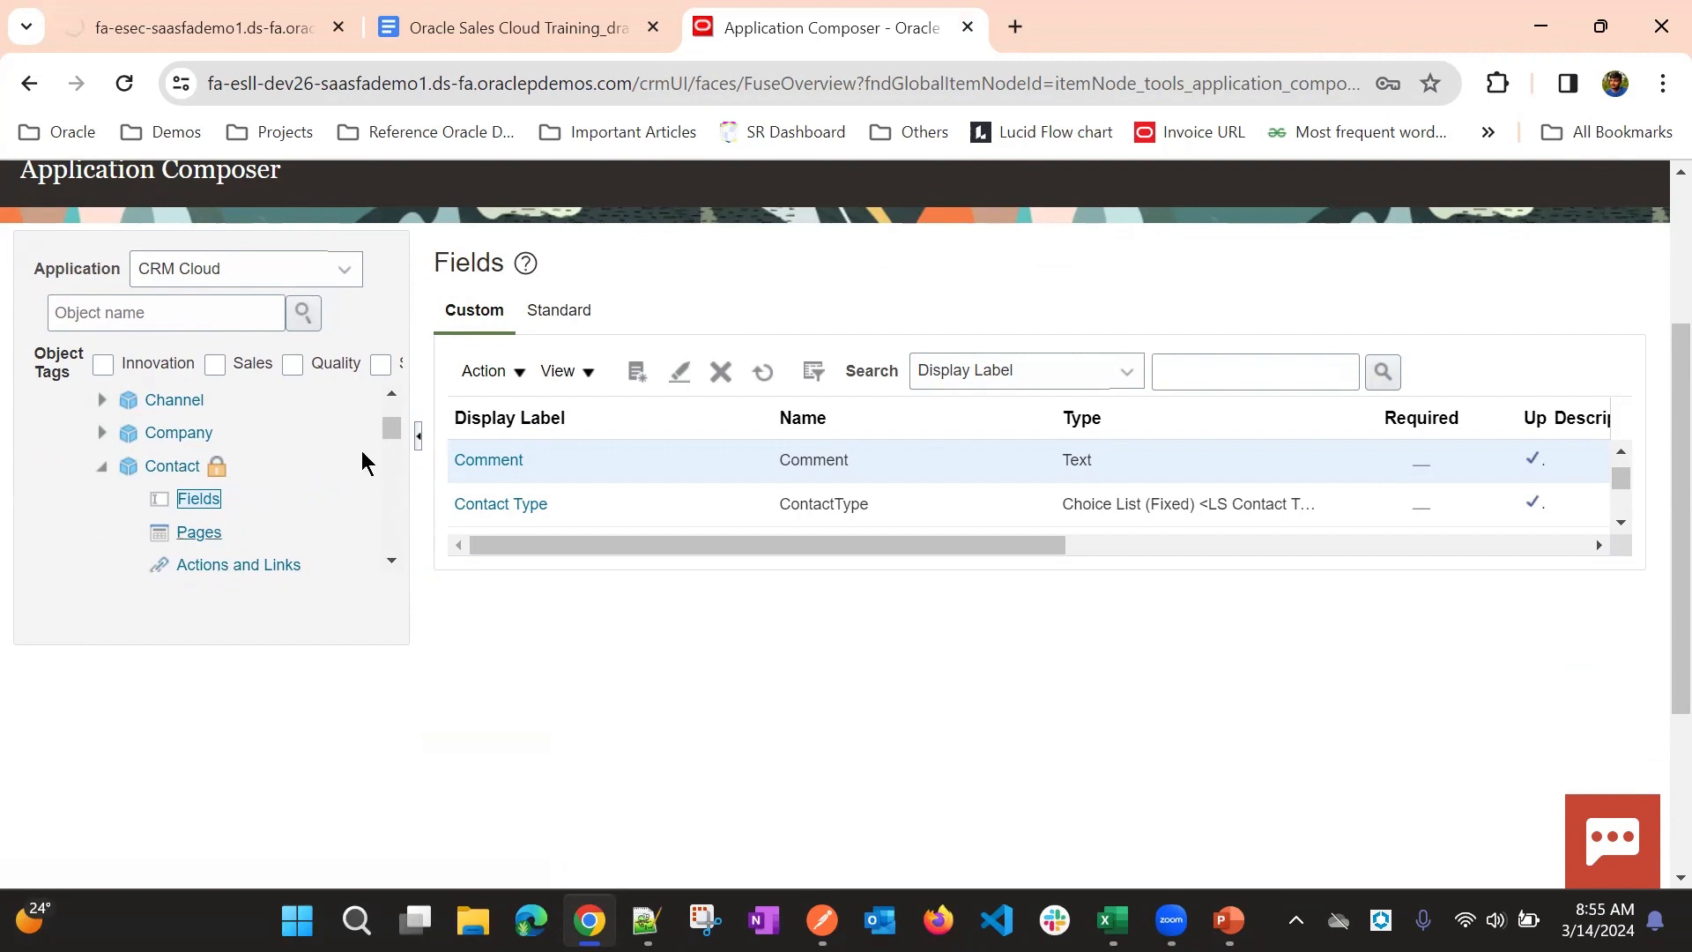
scroll(567, 344, "up", 3)
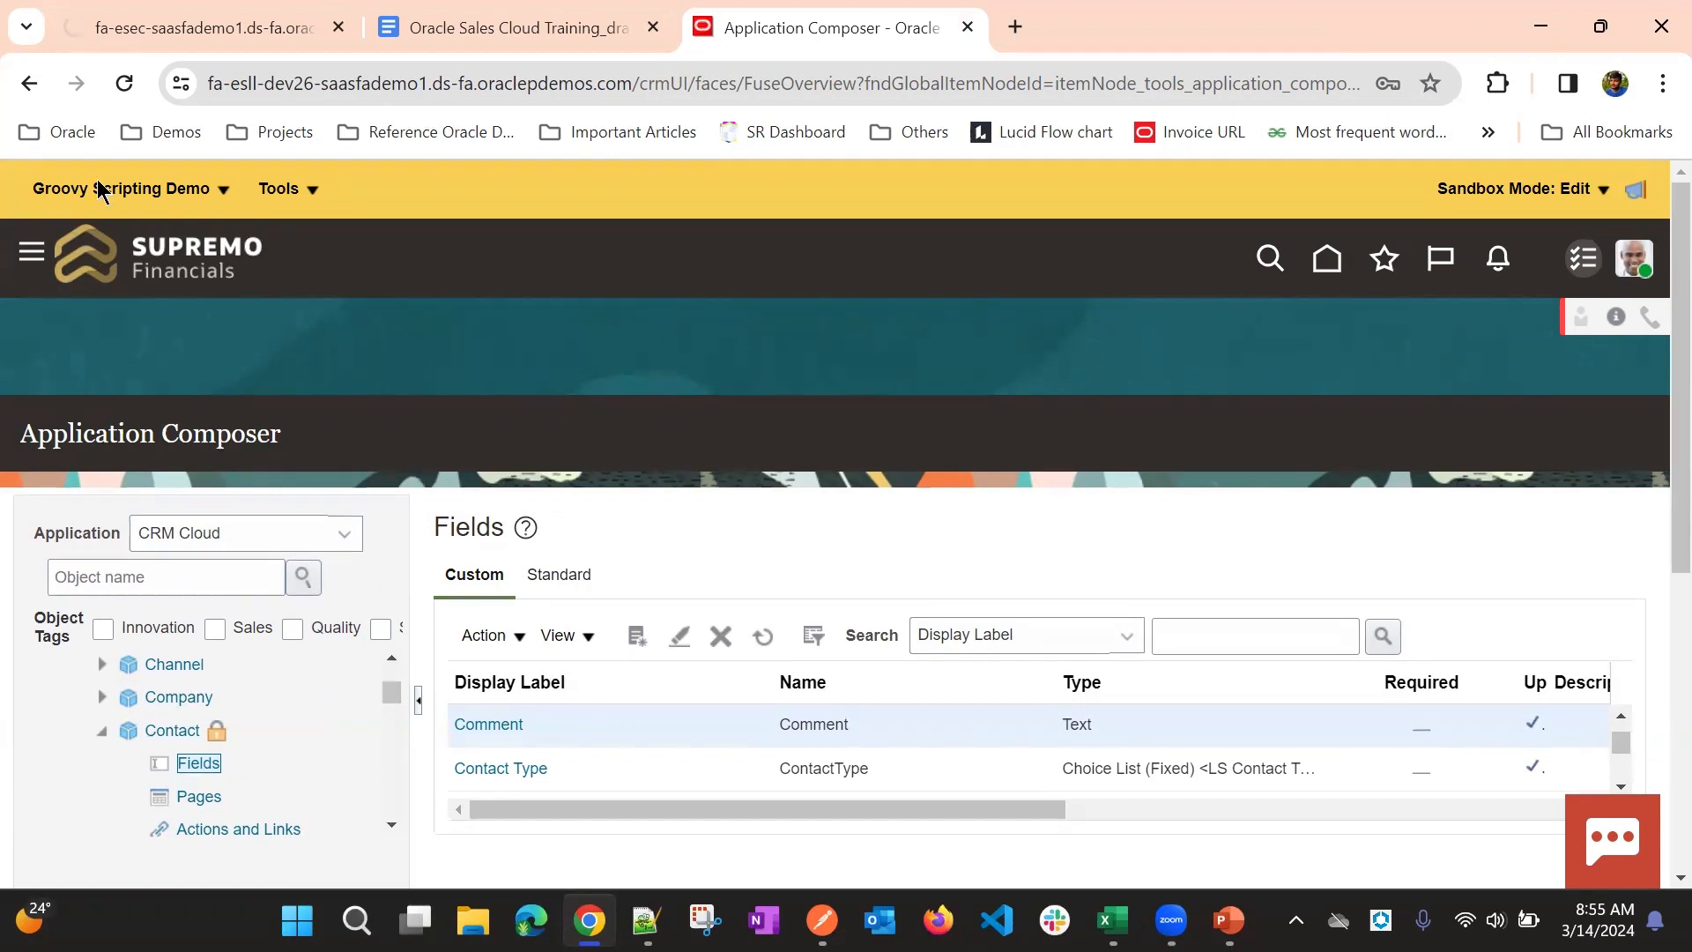
left_click(129, 187)
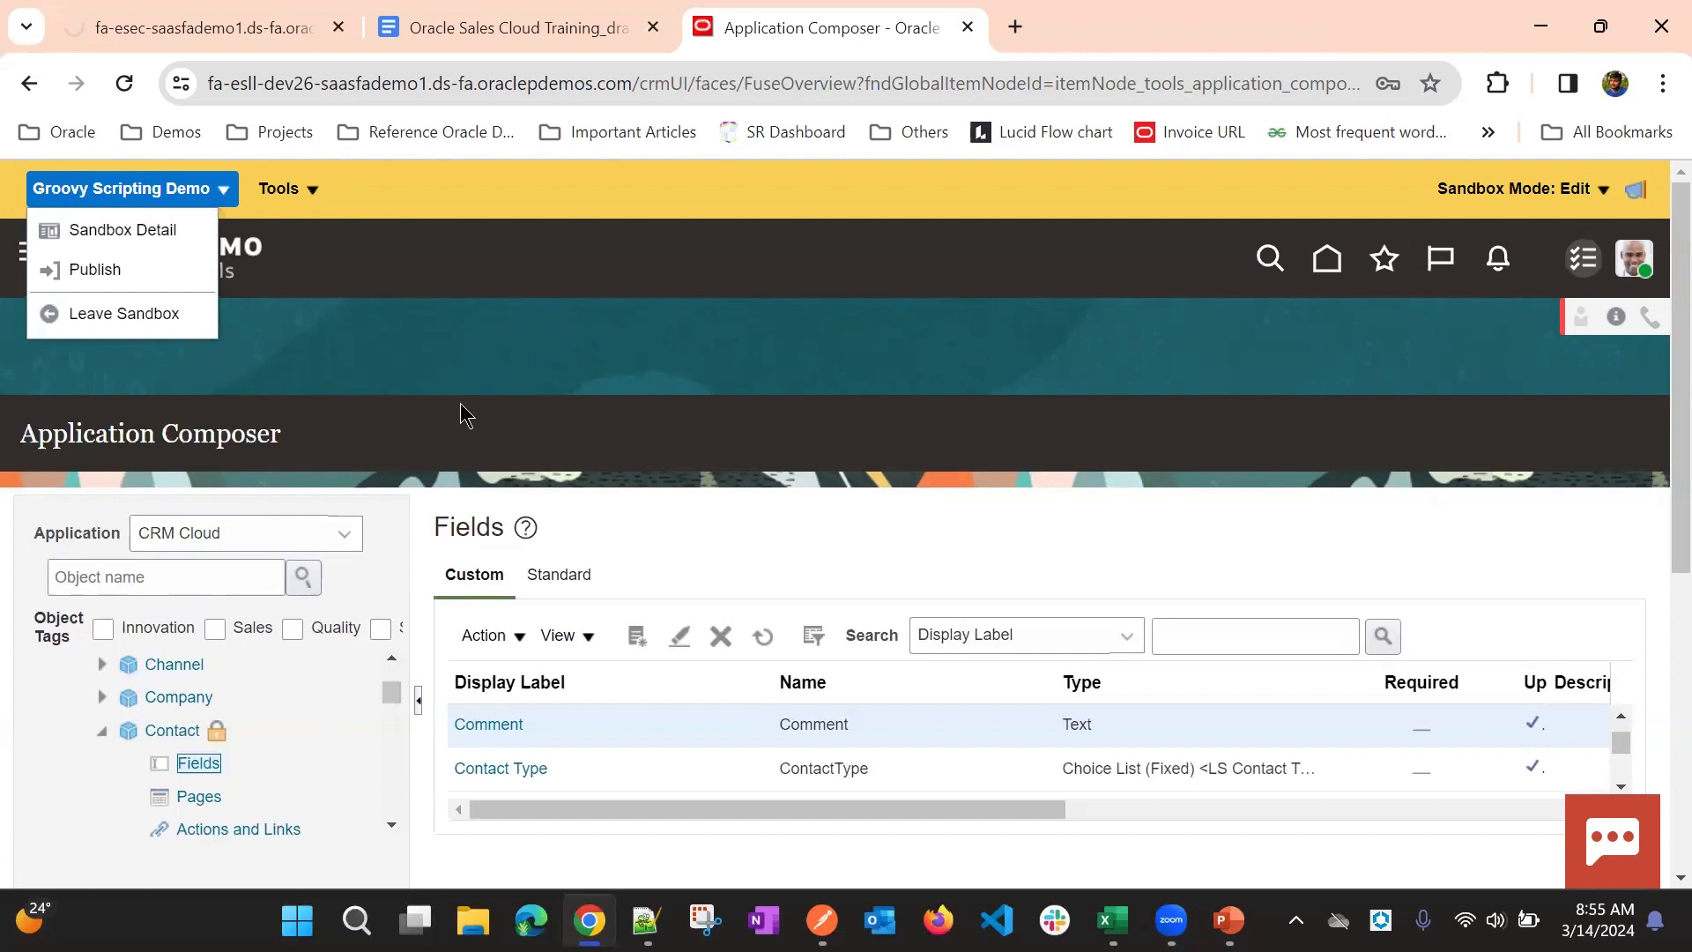
left_click(607, 352)
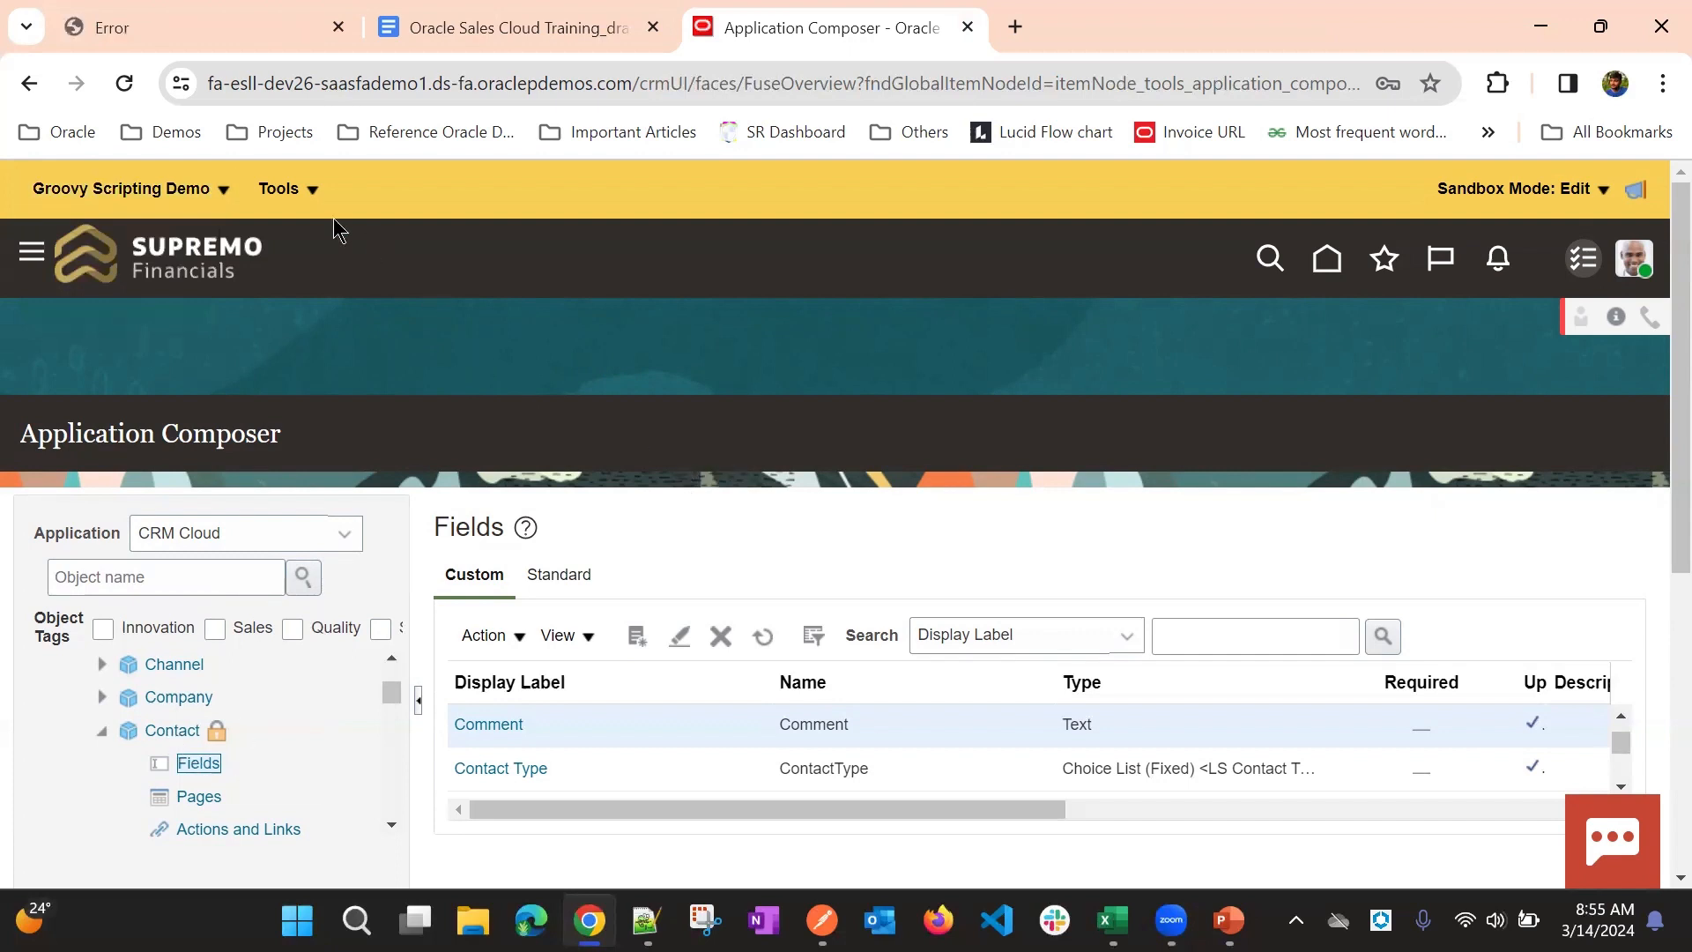
left_click(187, 187)
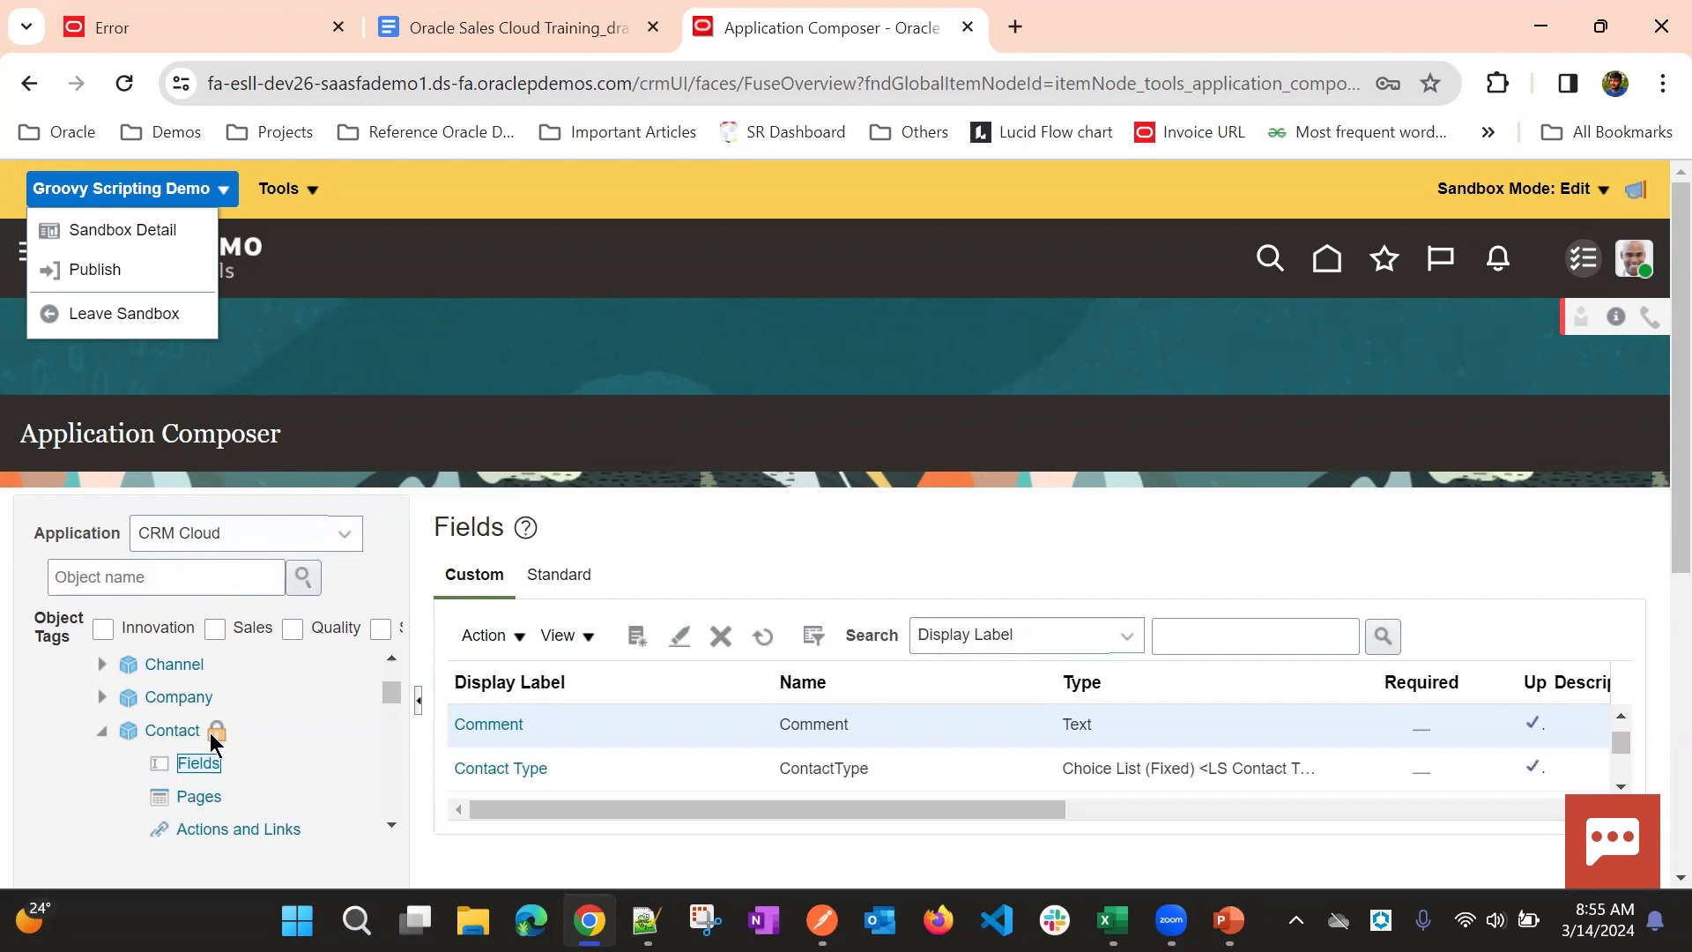
left_click(683, 501)
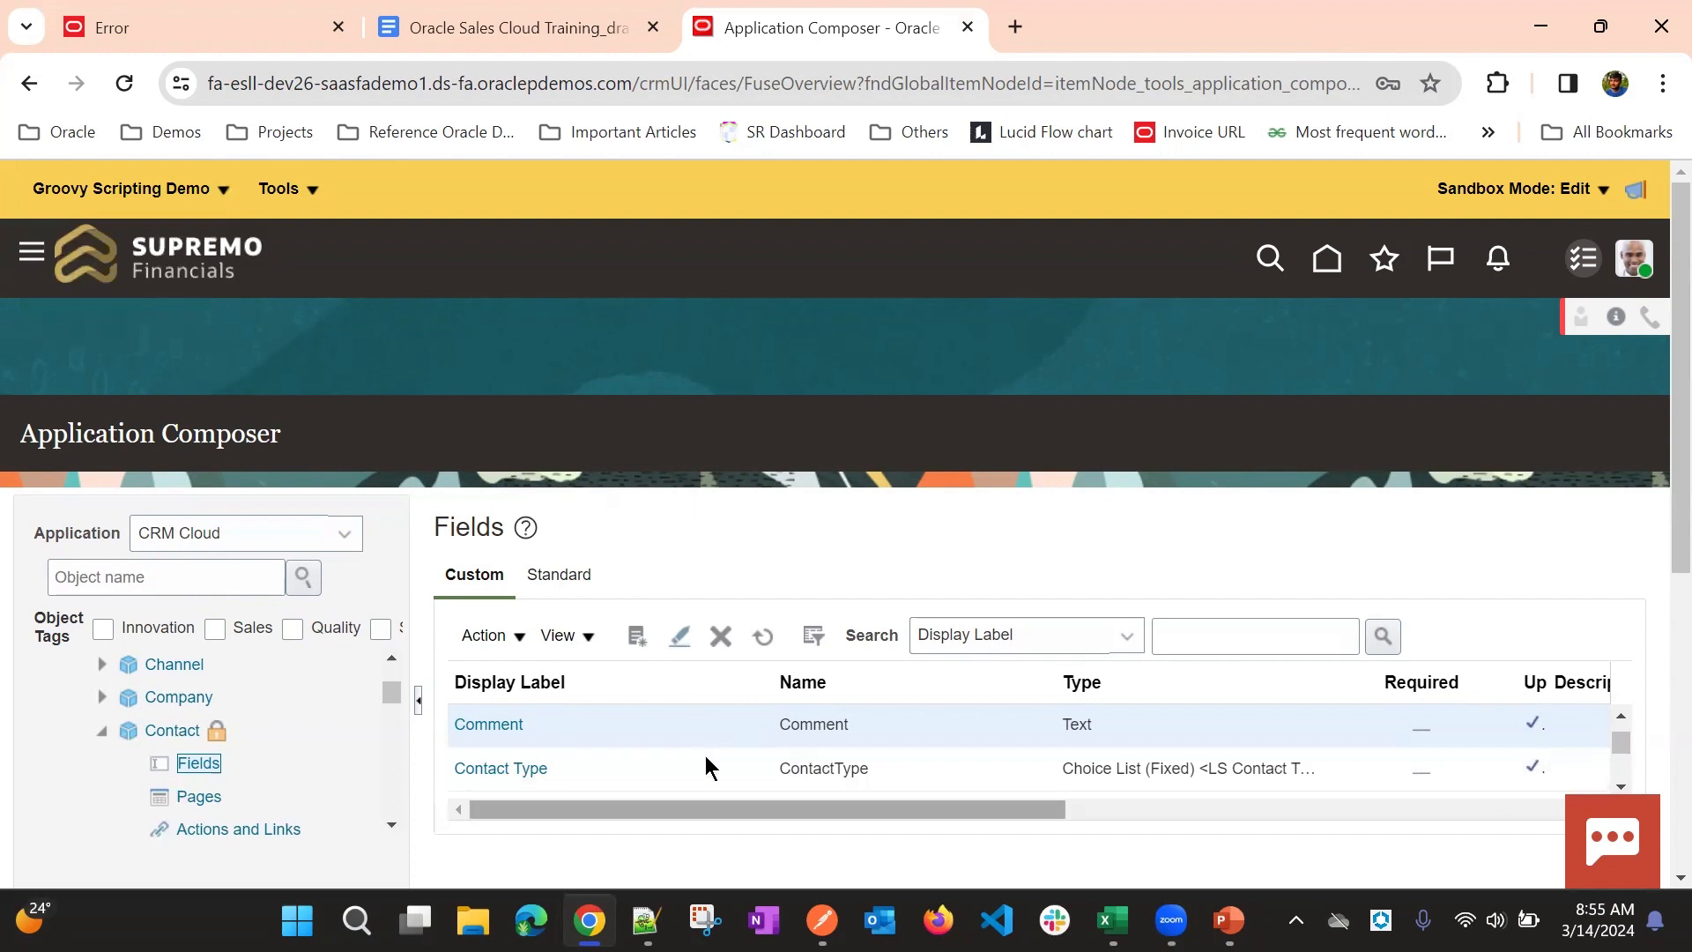
- Open the Groovy Scripting Demo sandbox's details for publishing and review its list of changes
left_click(141, 189)
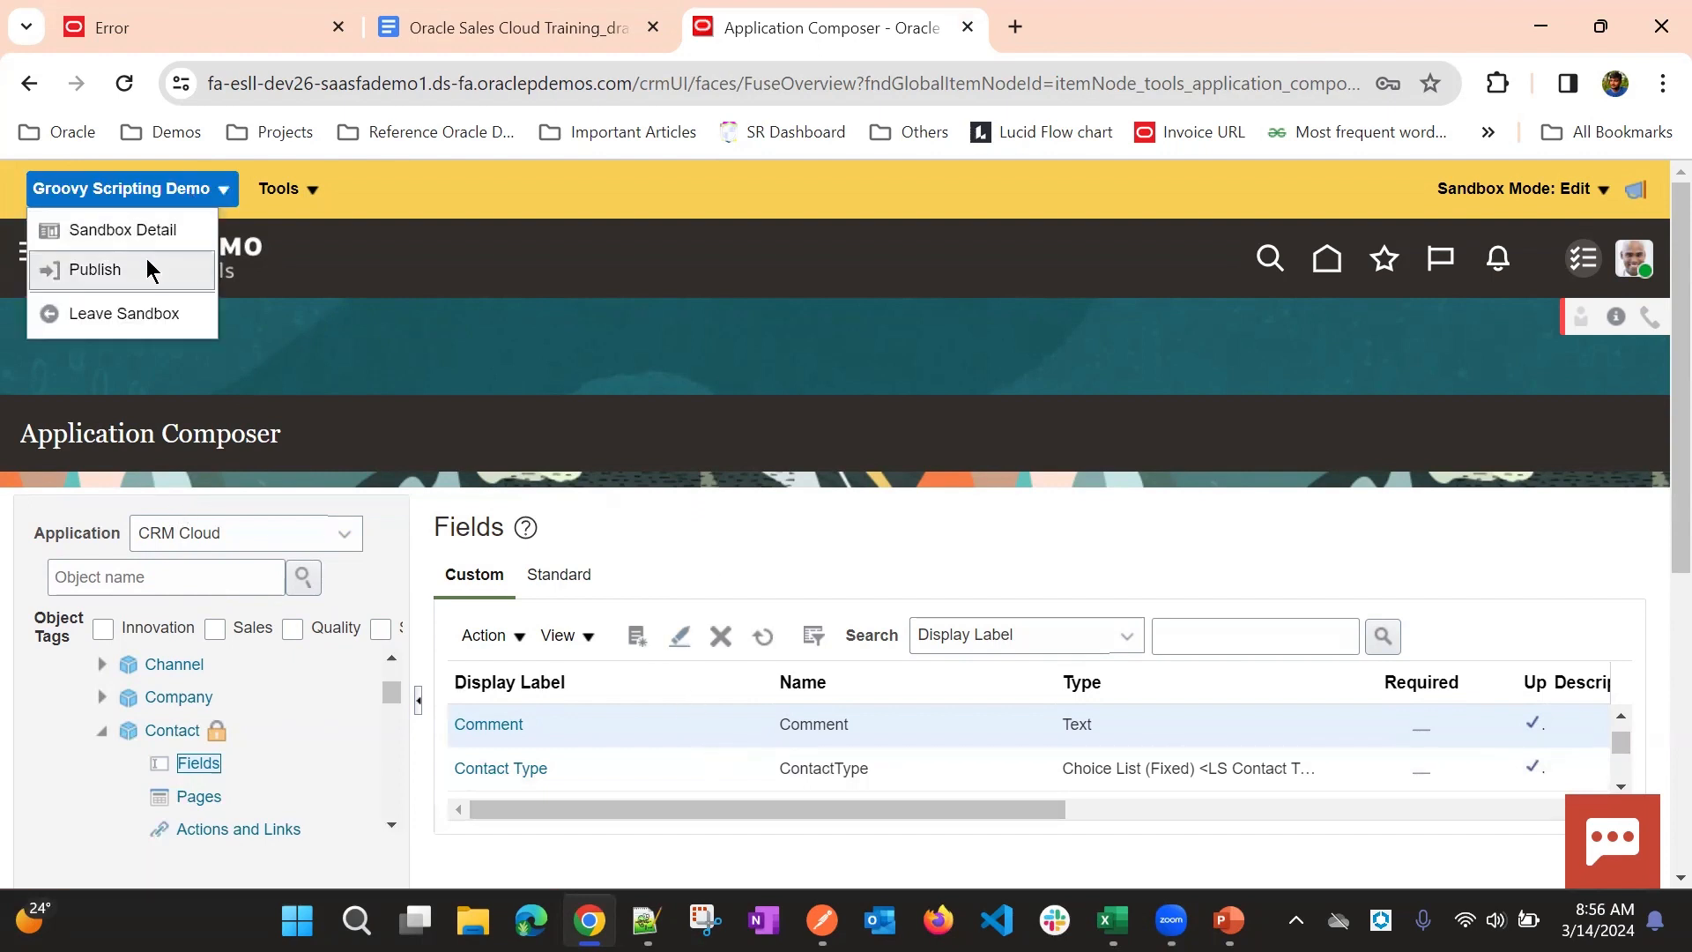
left_click(146, 270)
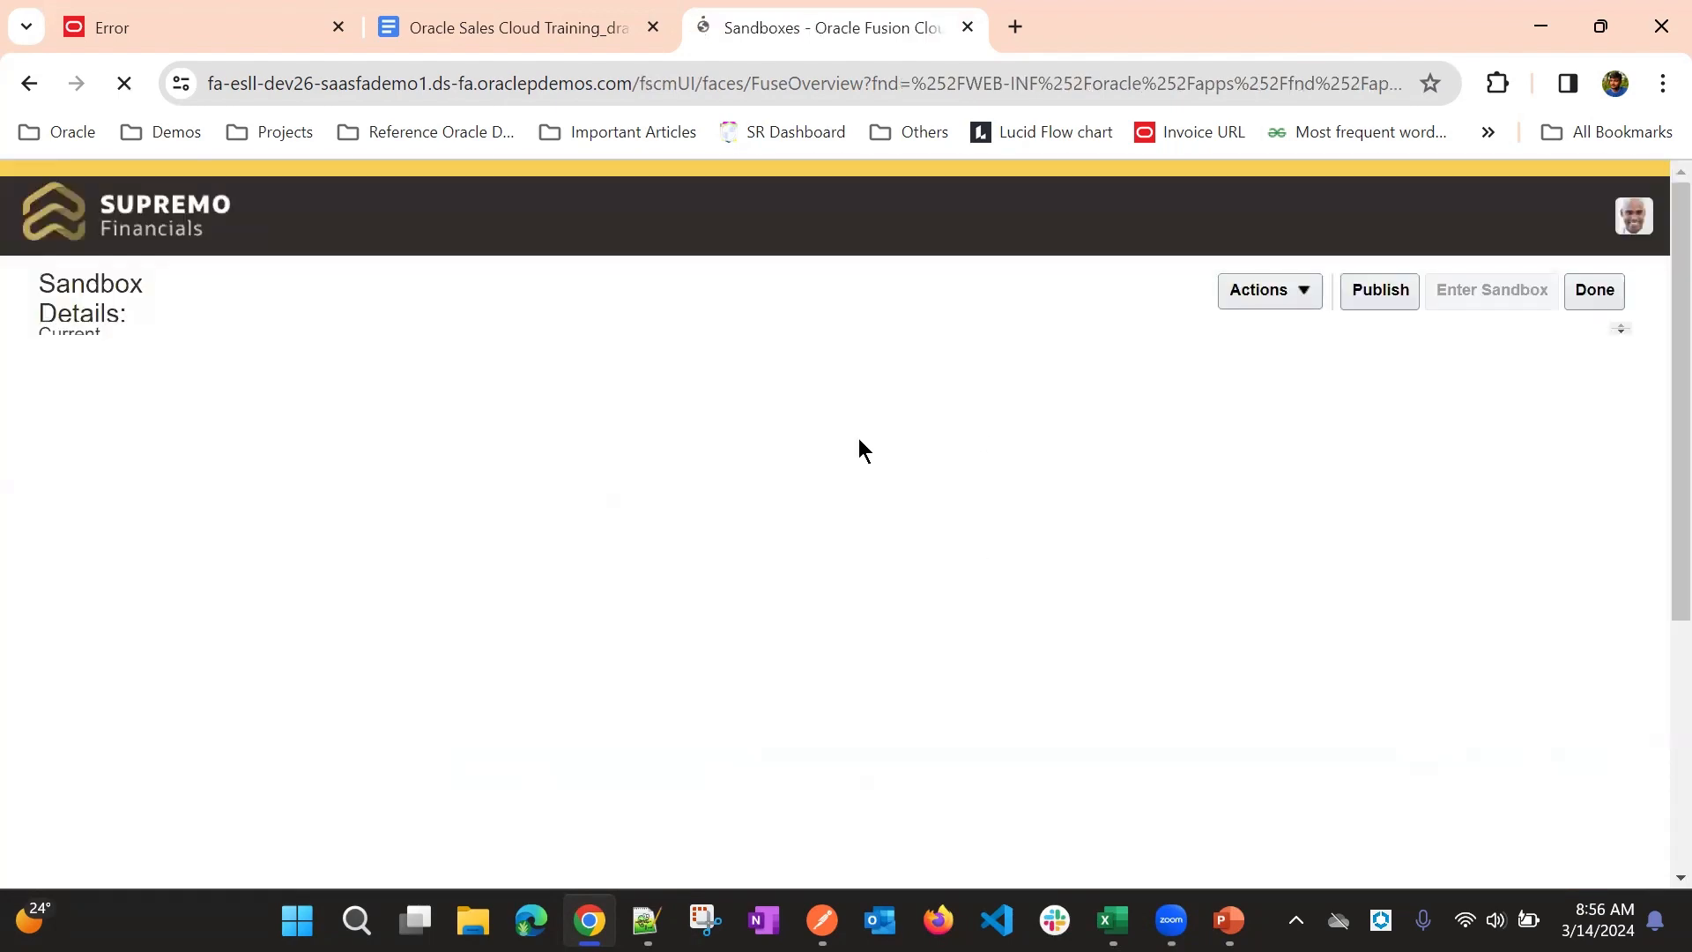
scroll(993, 383, "down", 3)
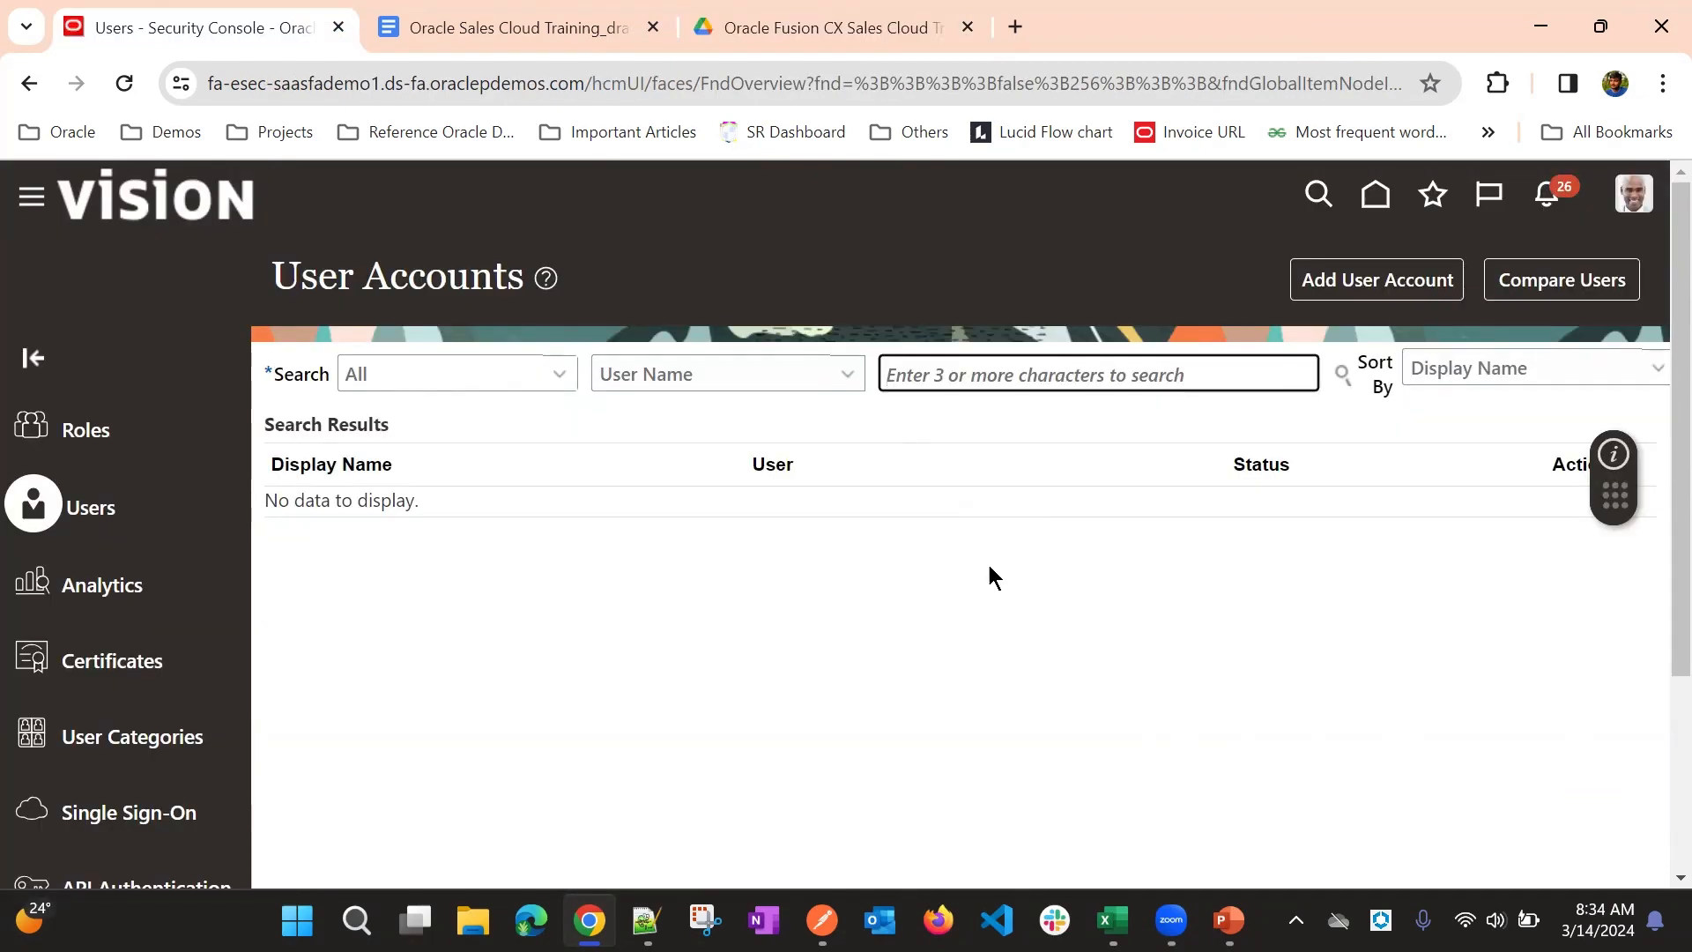
left_click(682, 603)
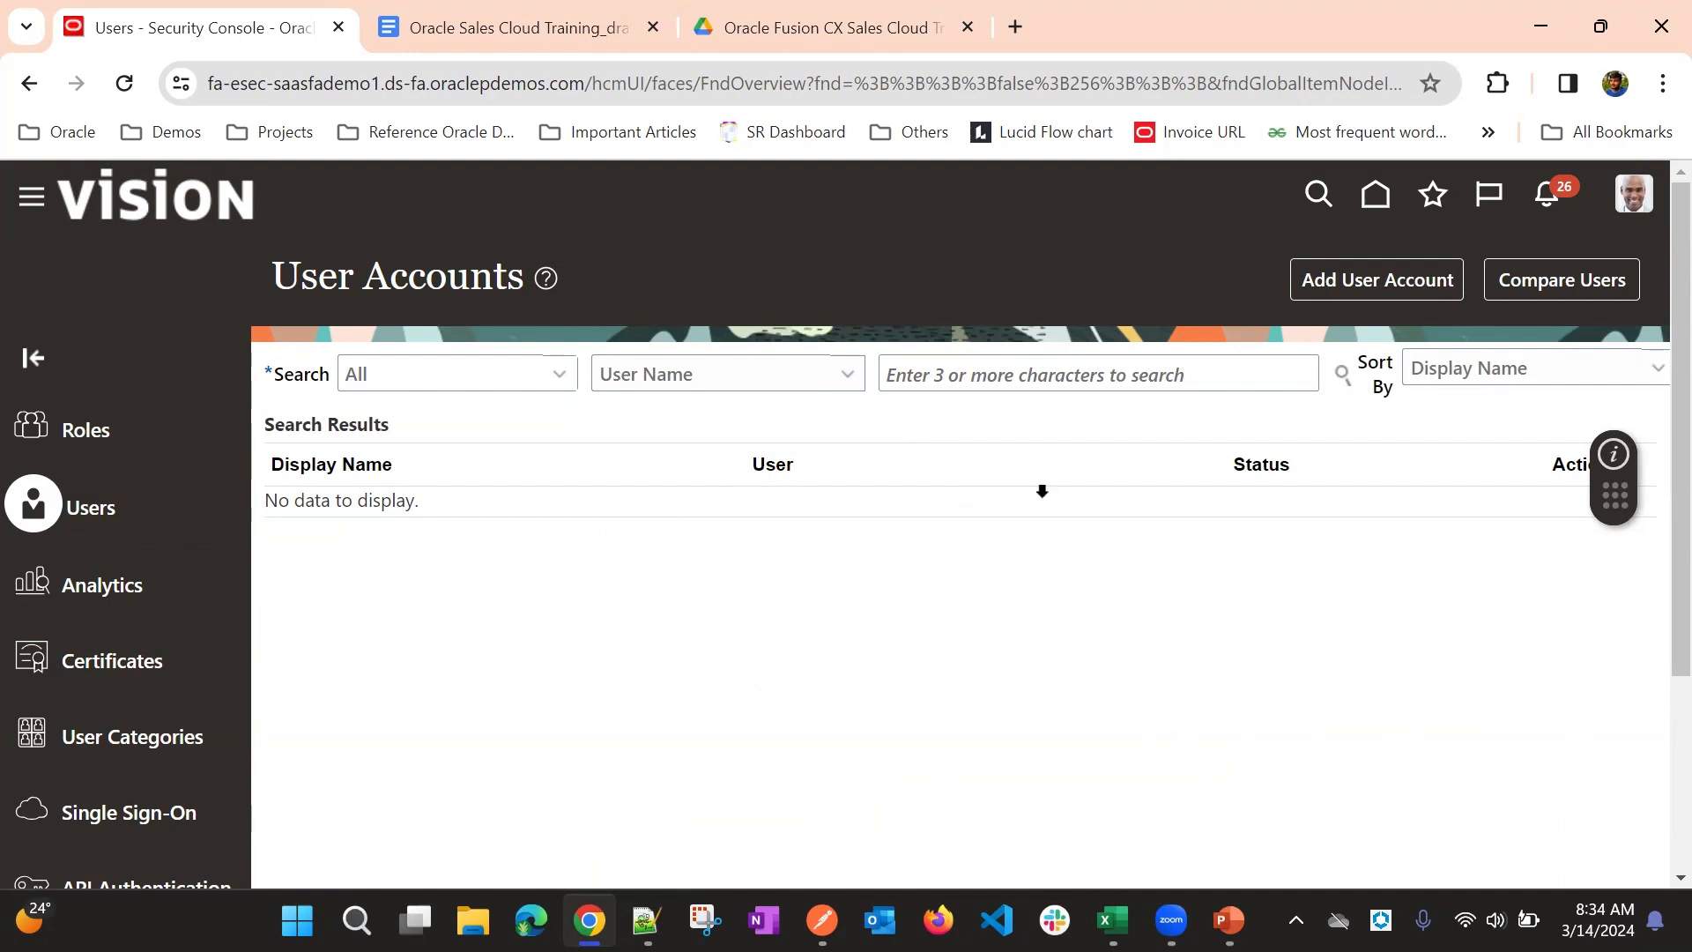
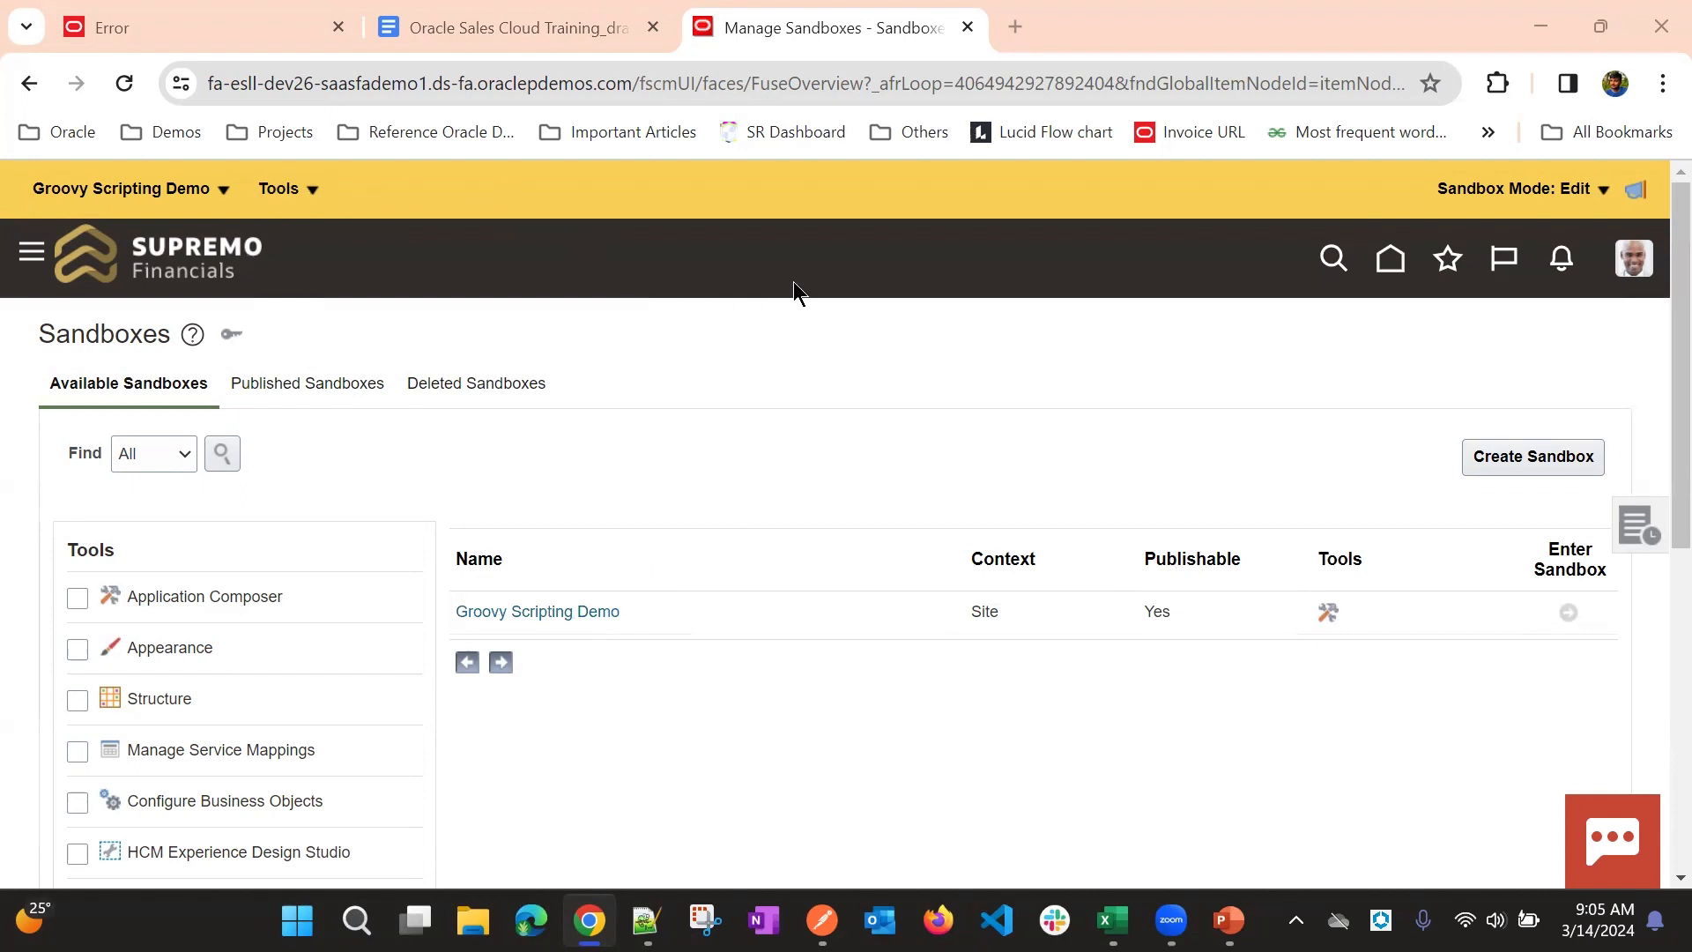
triple_click(342, 184)
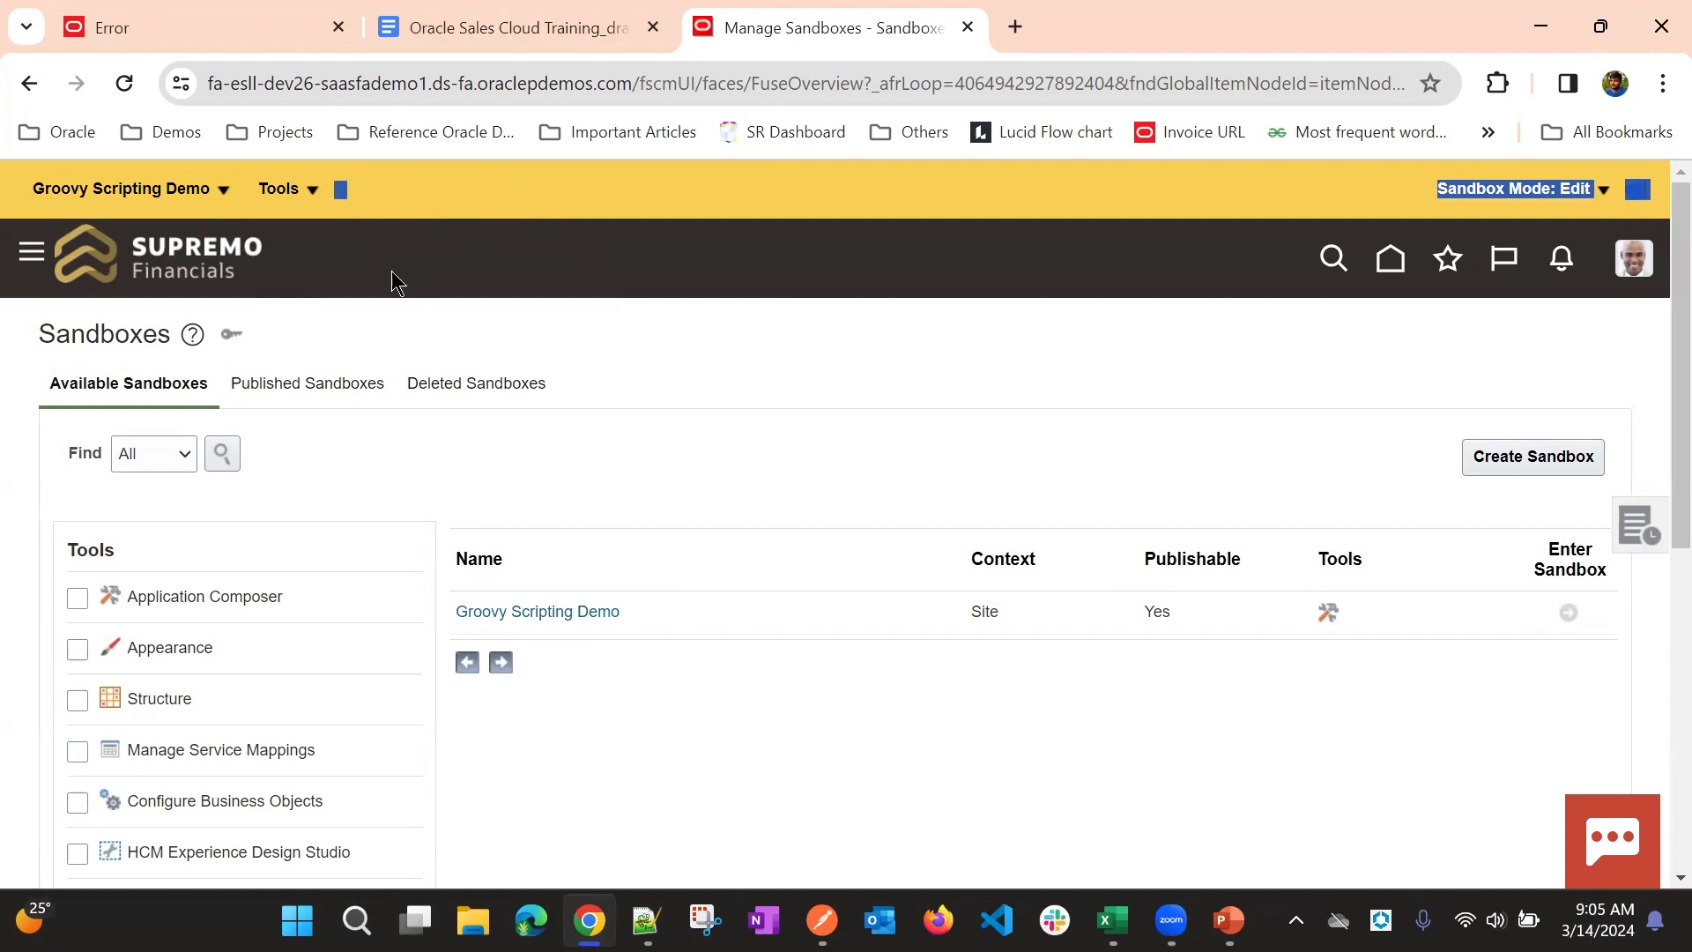
left_click(604, 283)
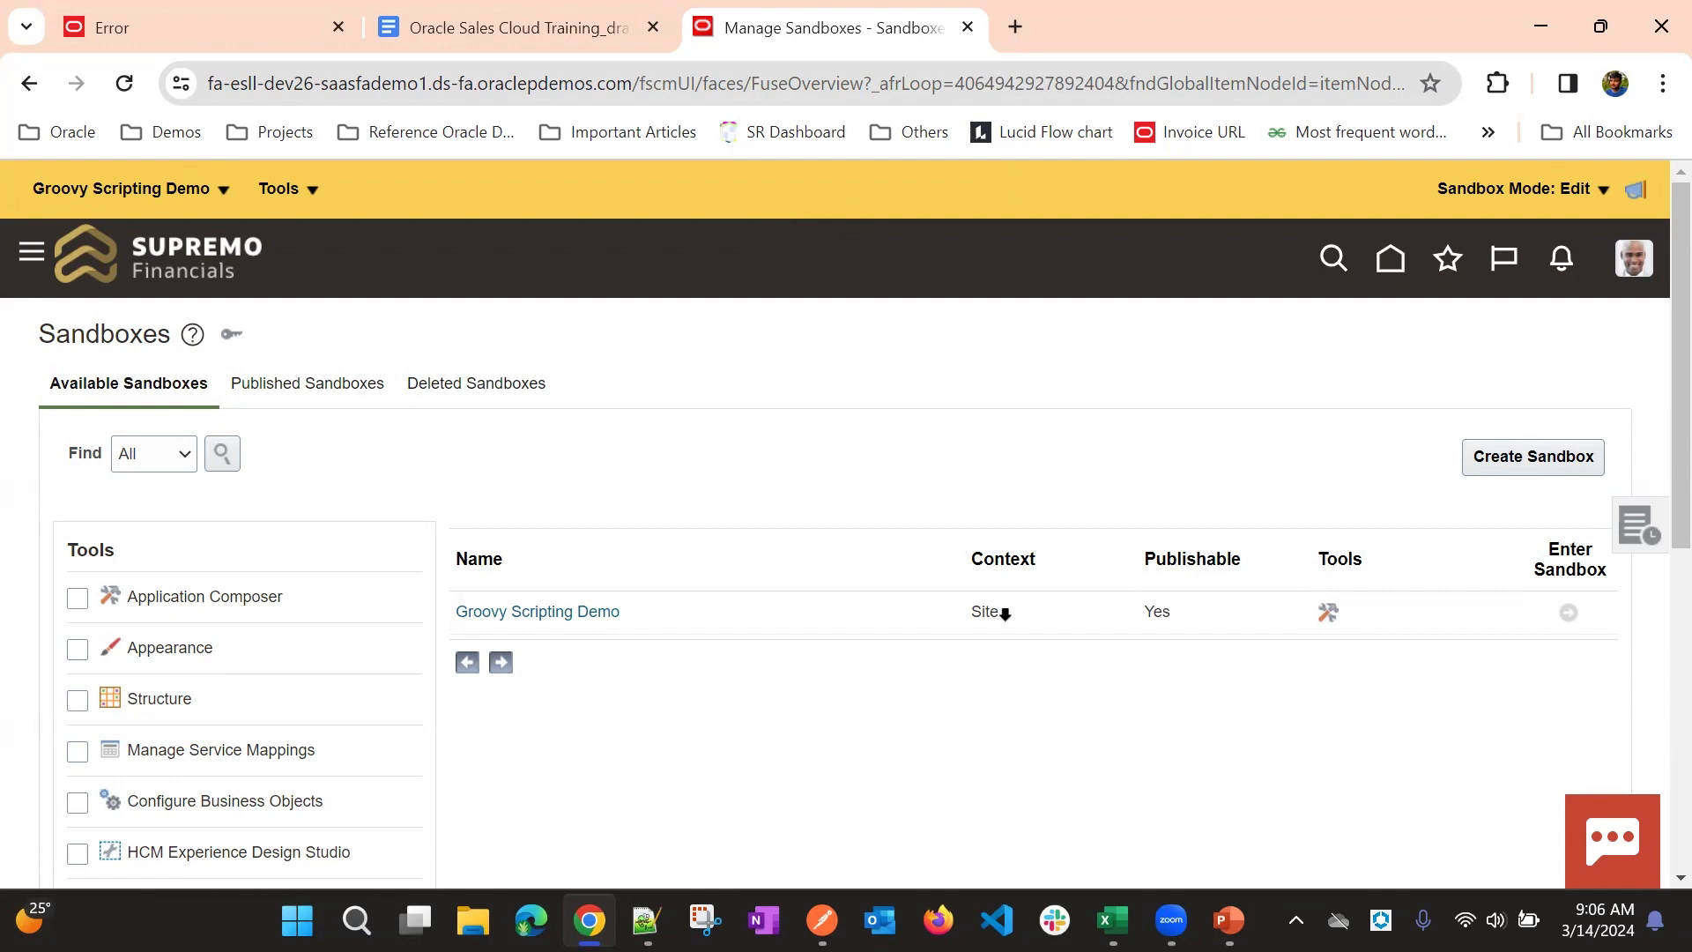
- Create a publishable sandbox named TEST_SB_SK with the Application Composer tool active, and enter it
left_click(1518, 460)
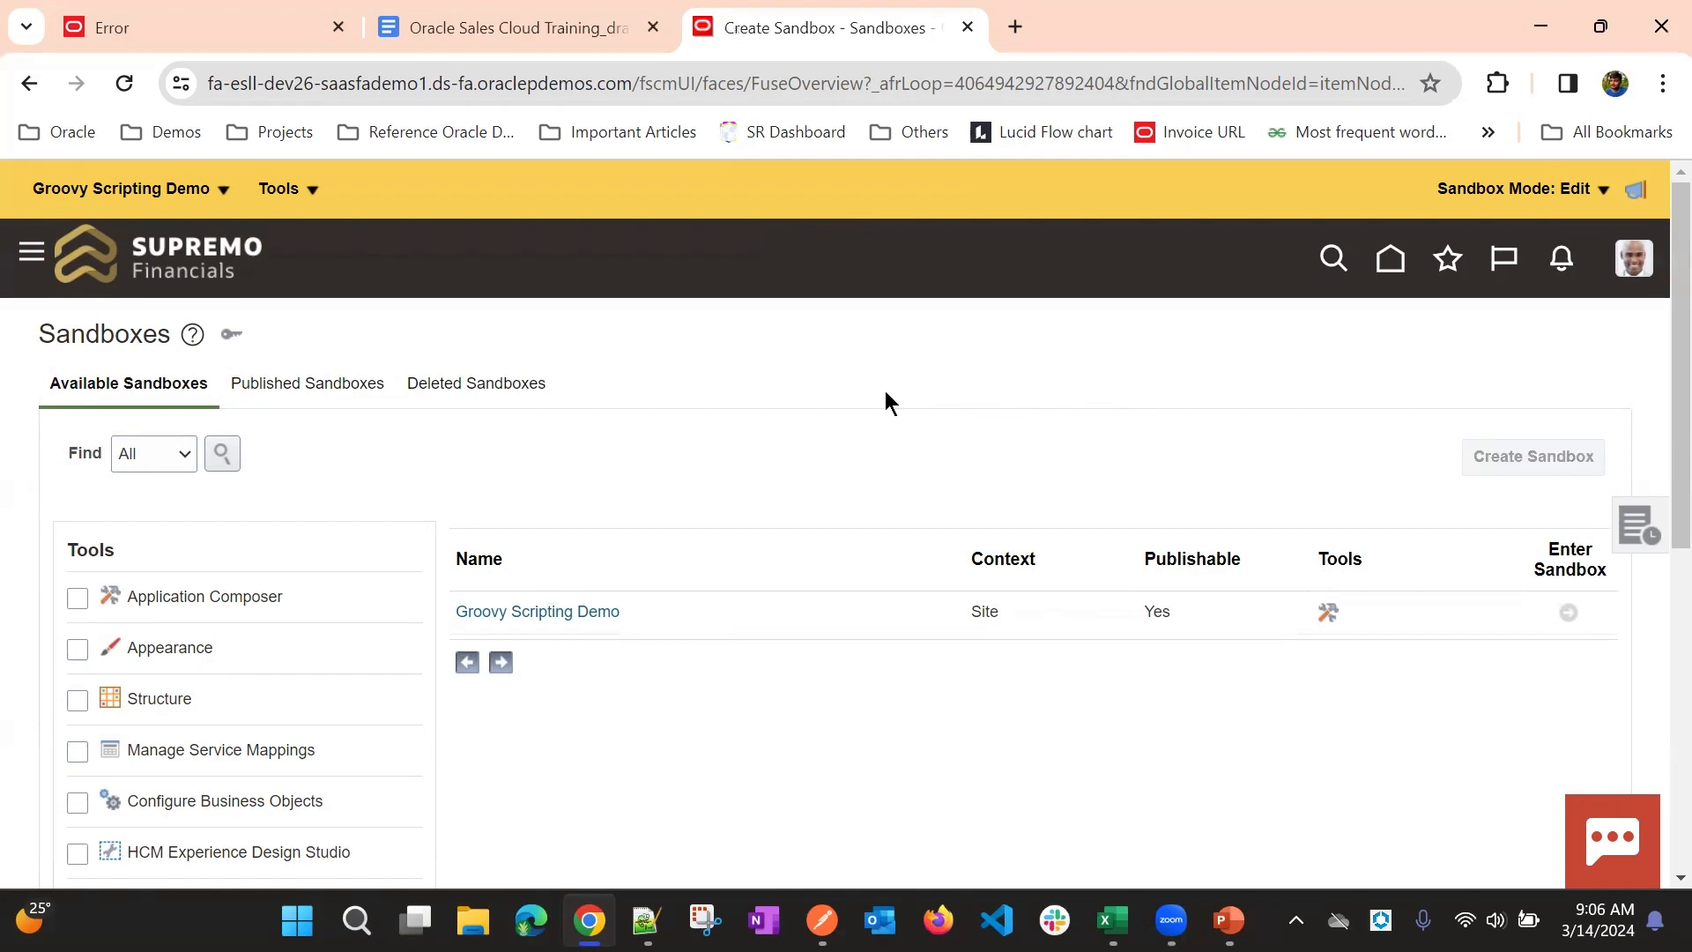
left_click(397, 418)
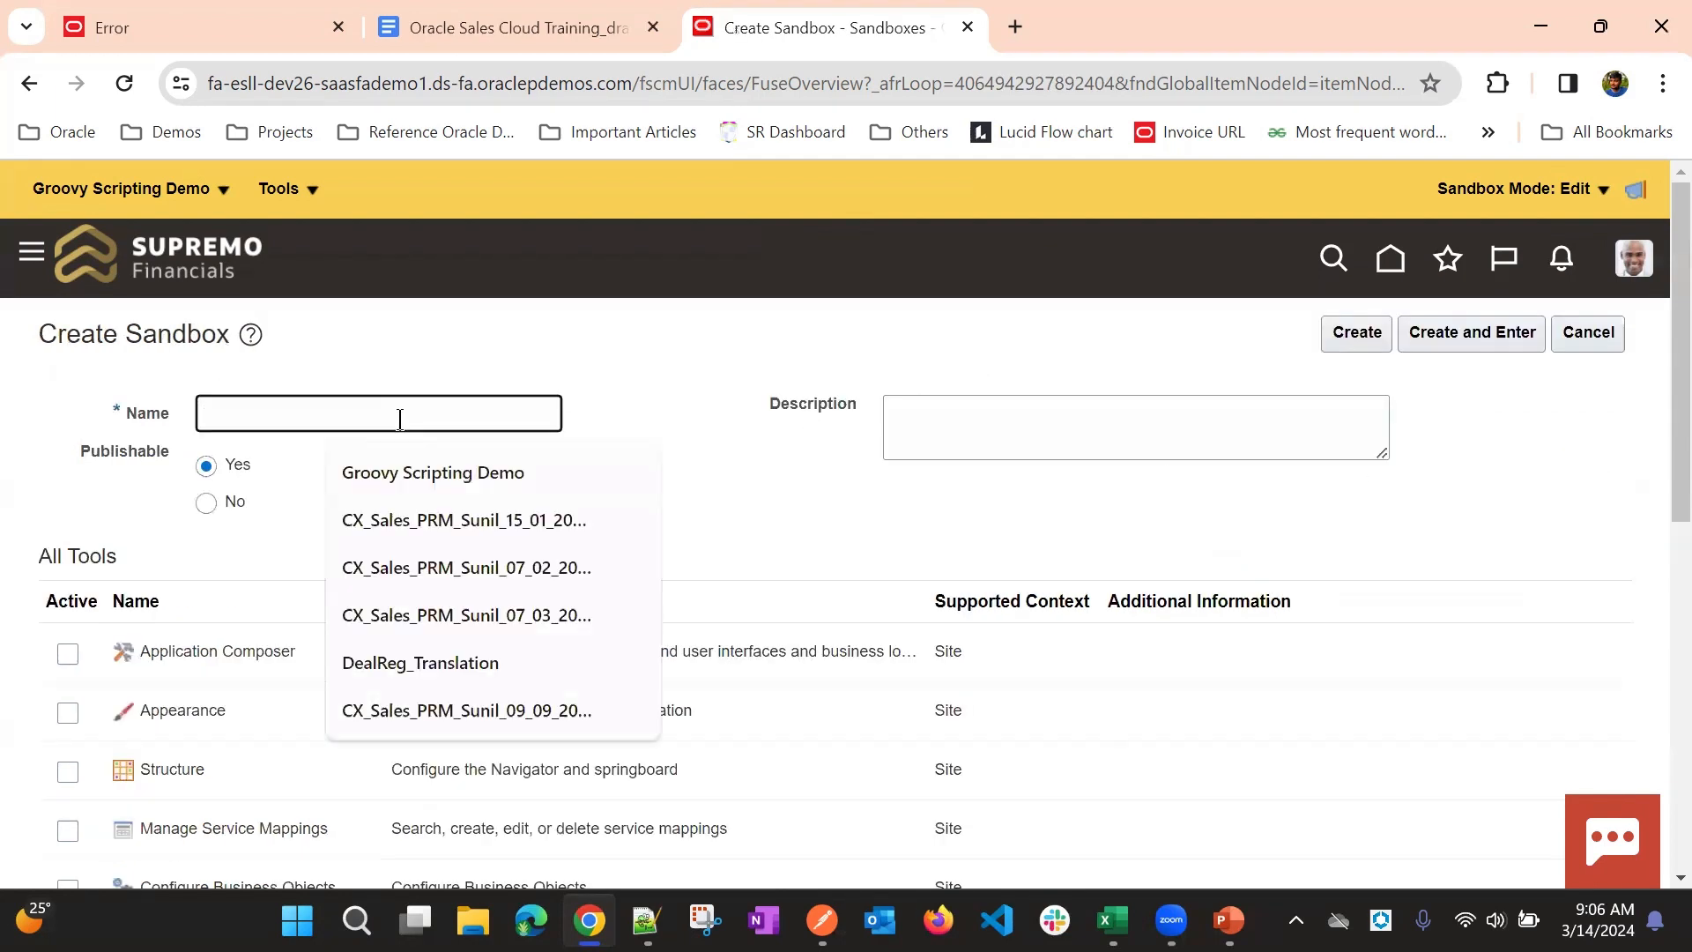
type("Test")
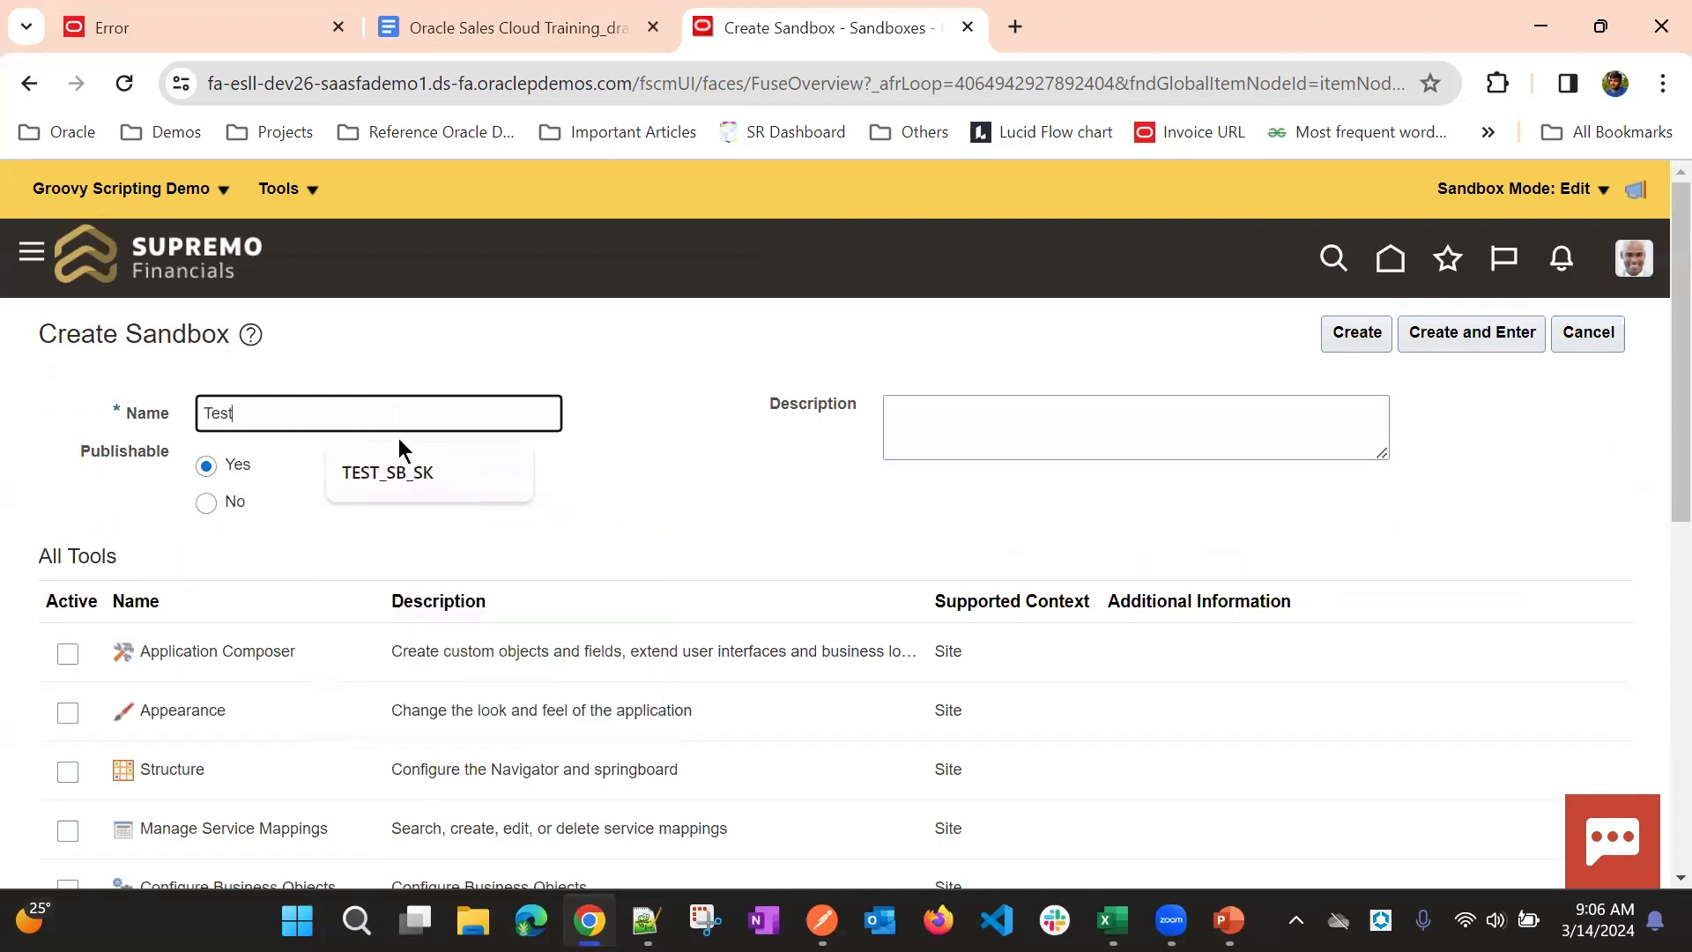
left_click(407, 470)
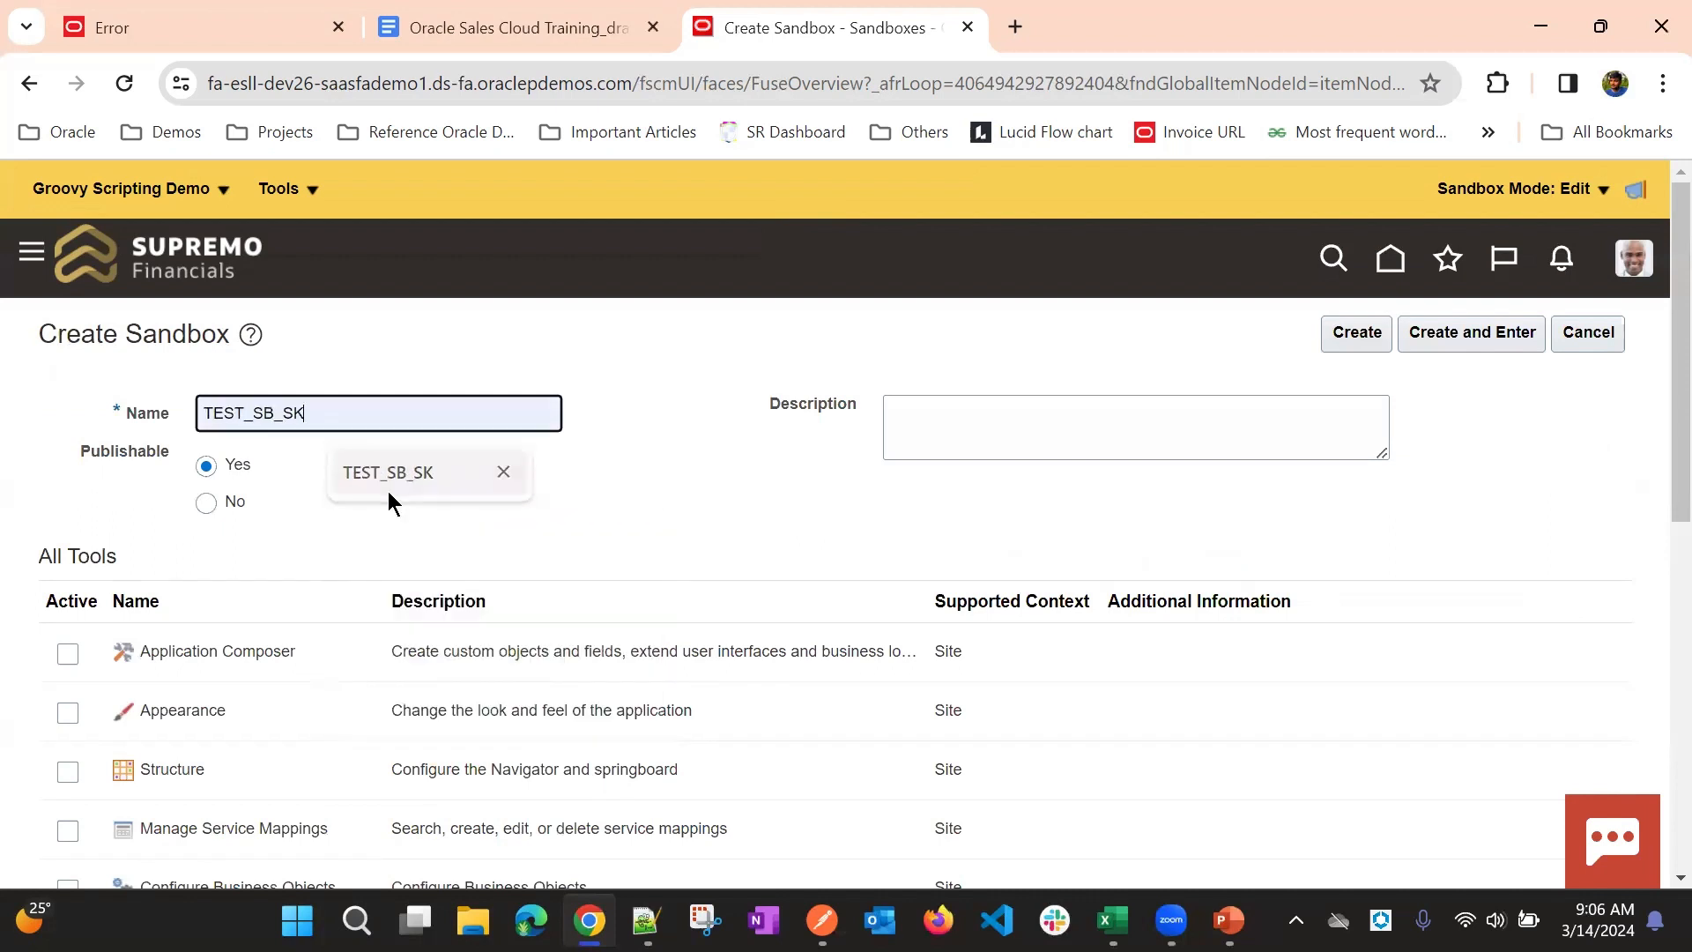
left_click(70, 657)
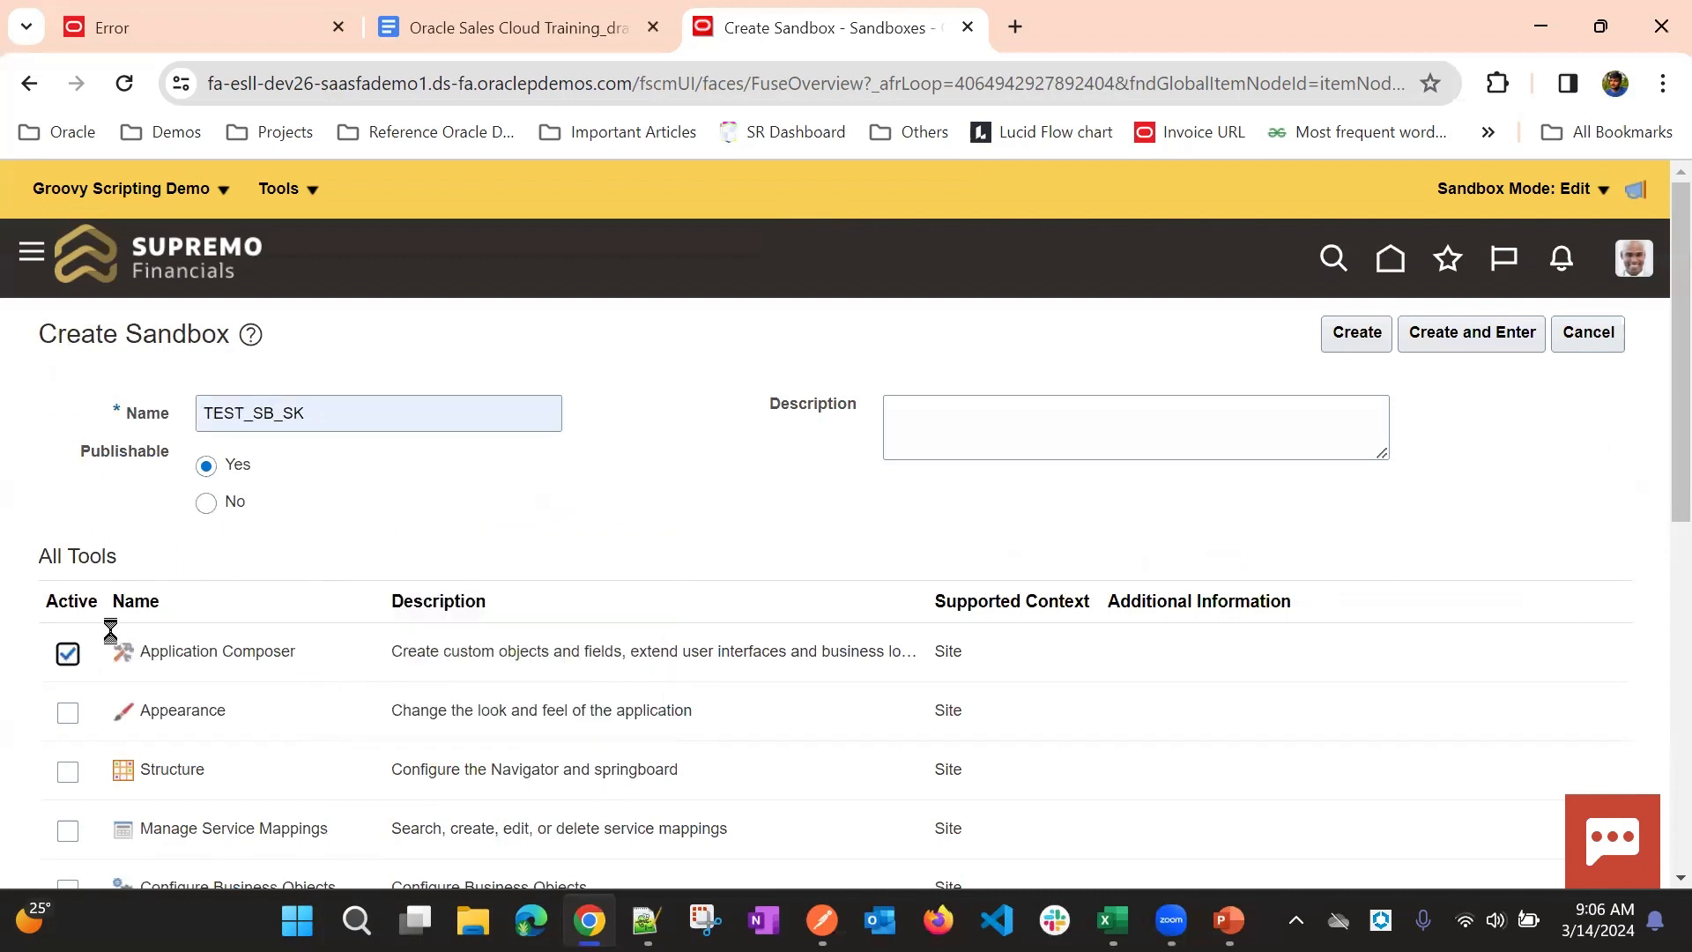
left_click(1480, 336)
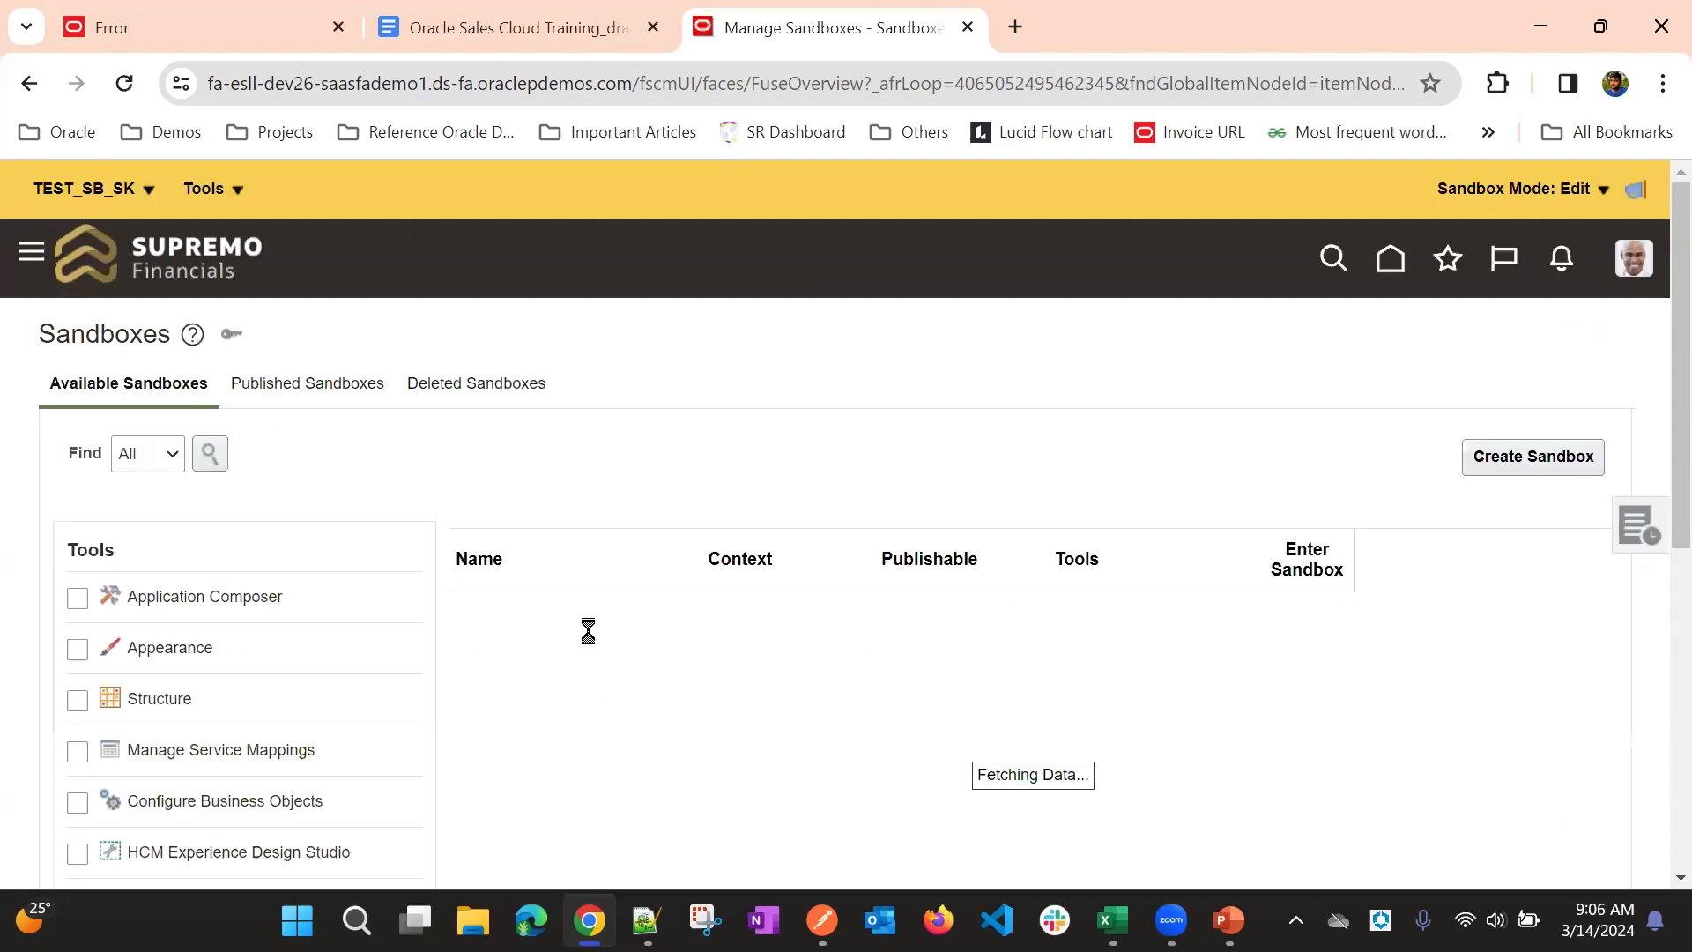
- Try to publish the Groovy Scripting Demo sandbox from its details, and enter that sandbox
left_click(494, 657)
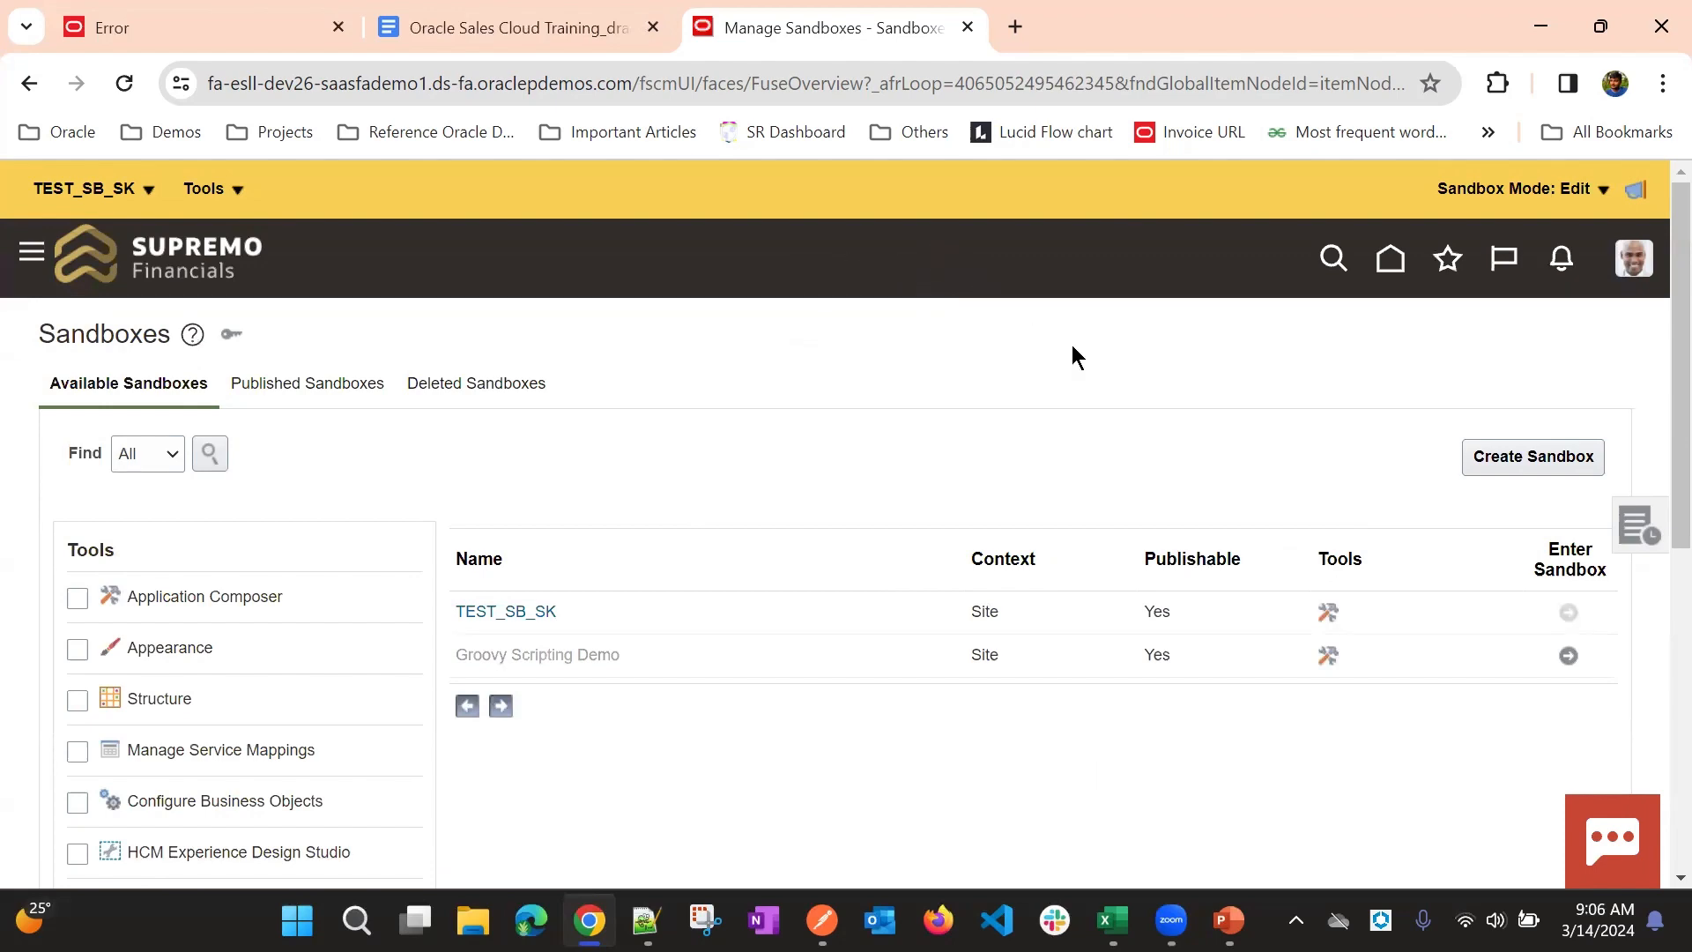
left_click(1362, 338)
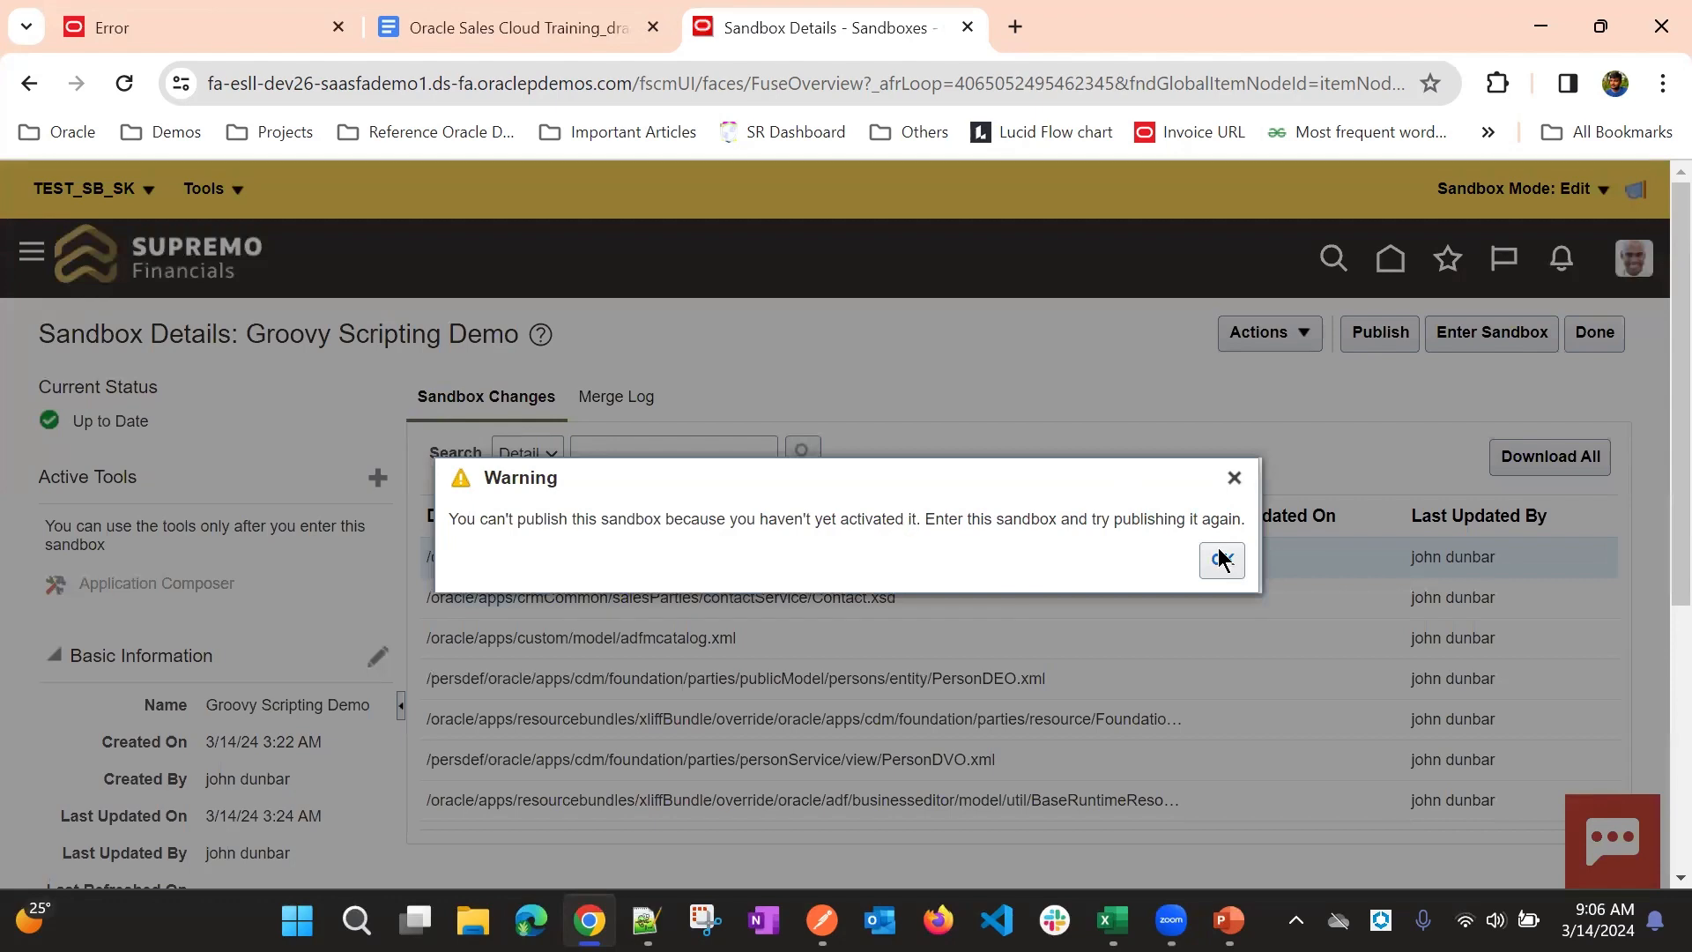
left_click(1240, 478)
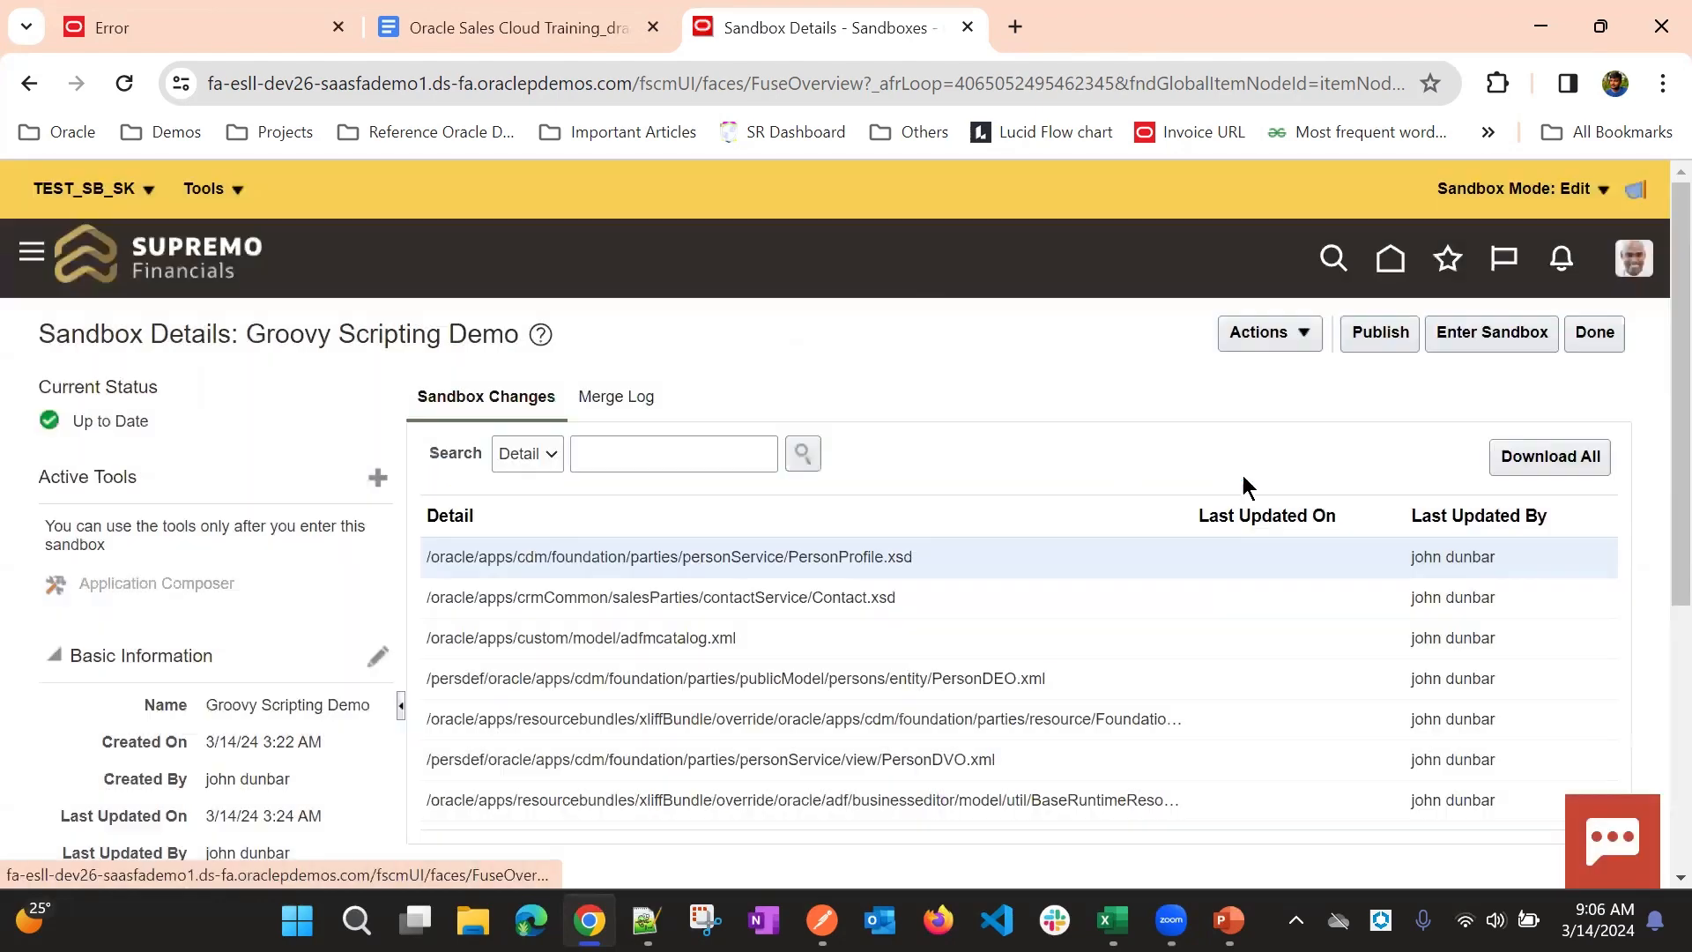
left_click(1463, 332)
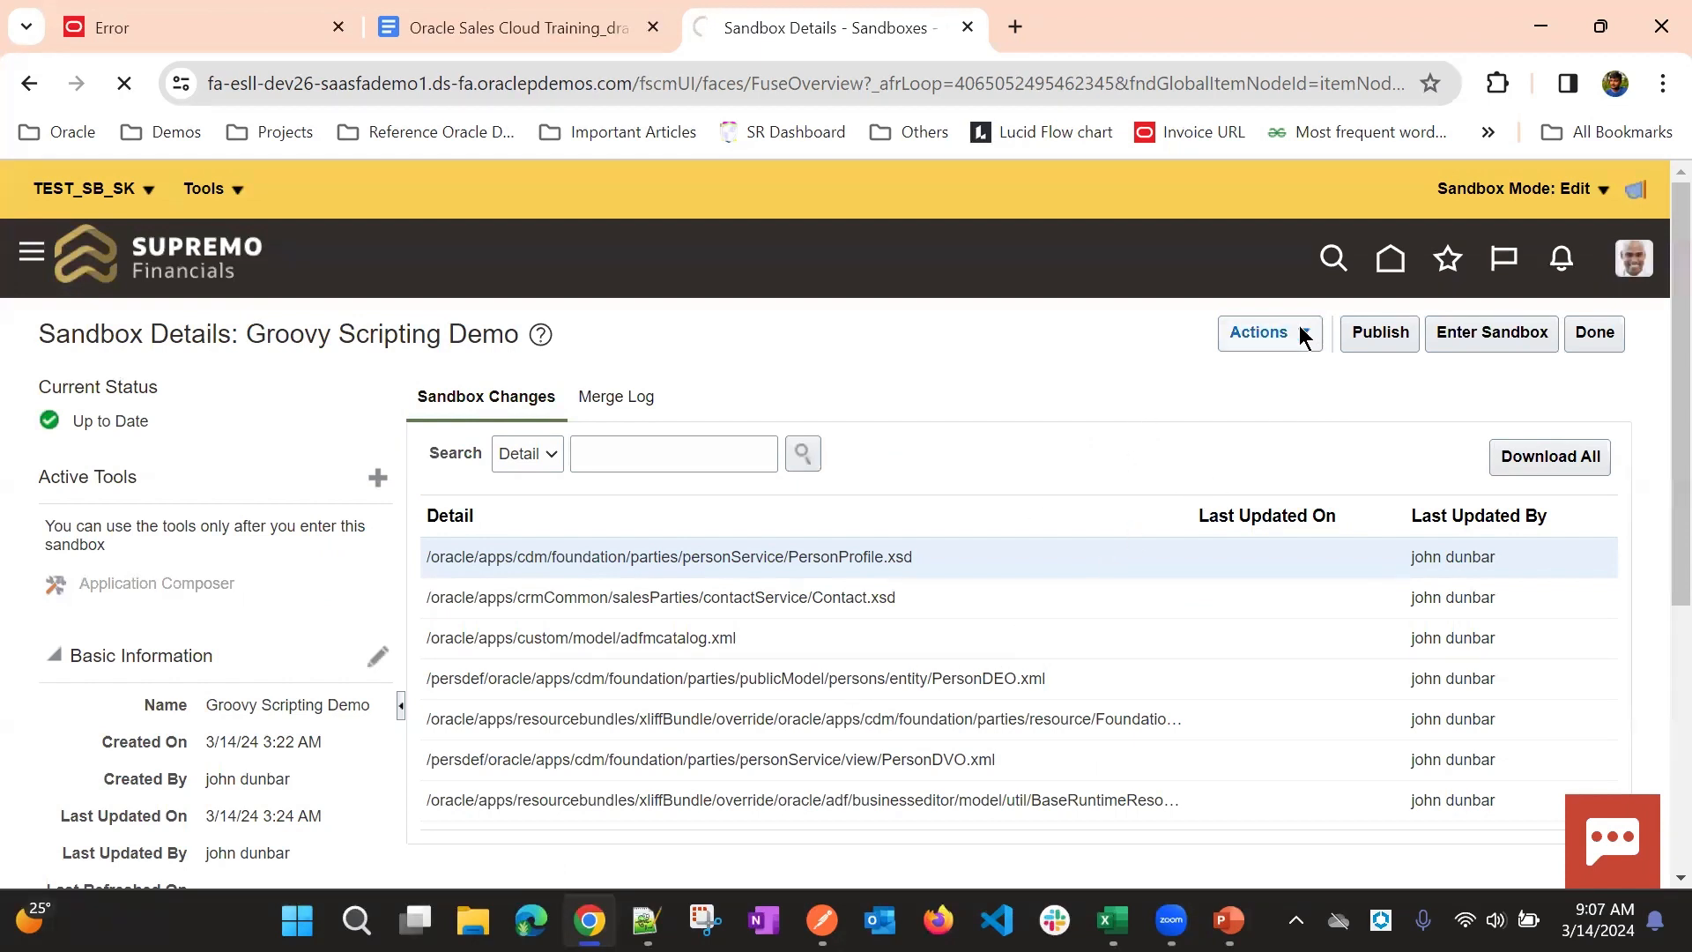
- Publish the active Groovy Scripting Demo sandbox from its sandbox details and confirm the publishing
left_click(129, 190)
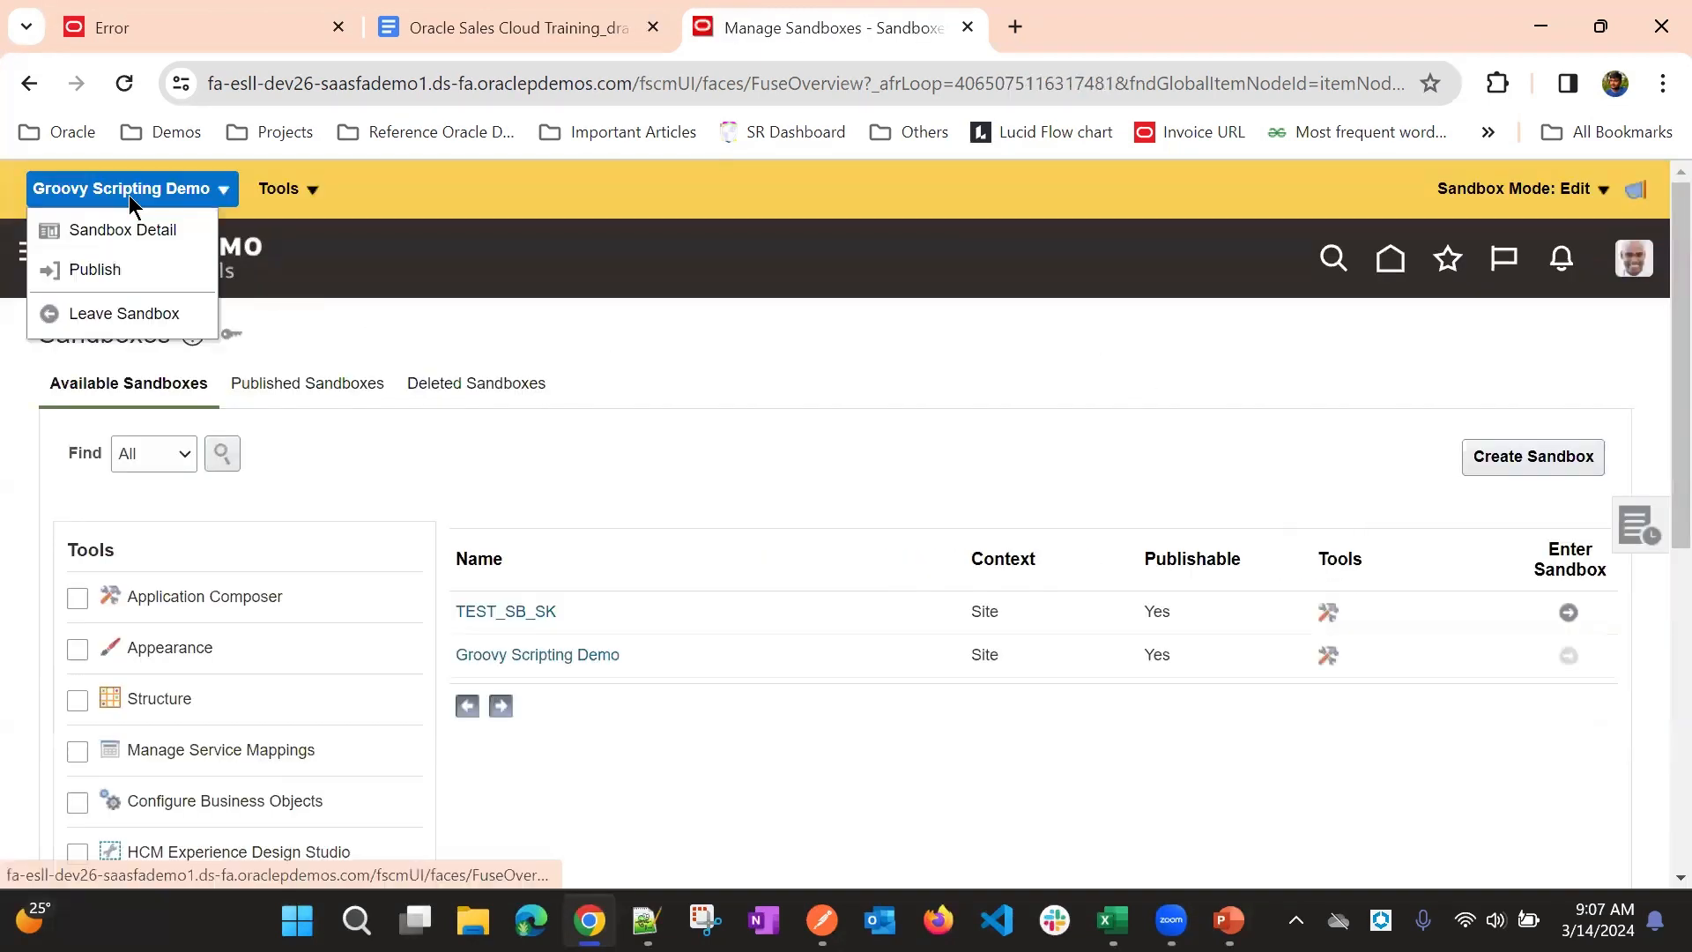
left_click(124, 272)
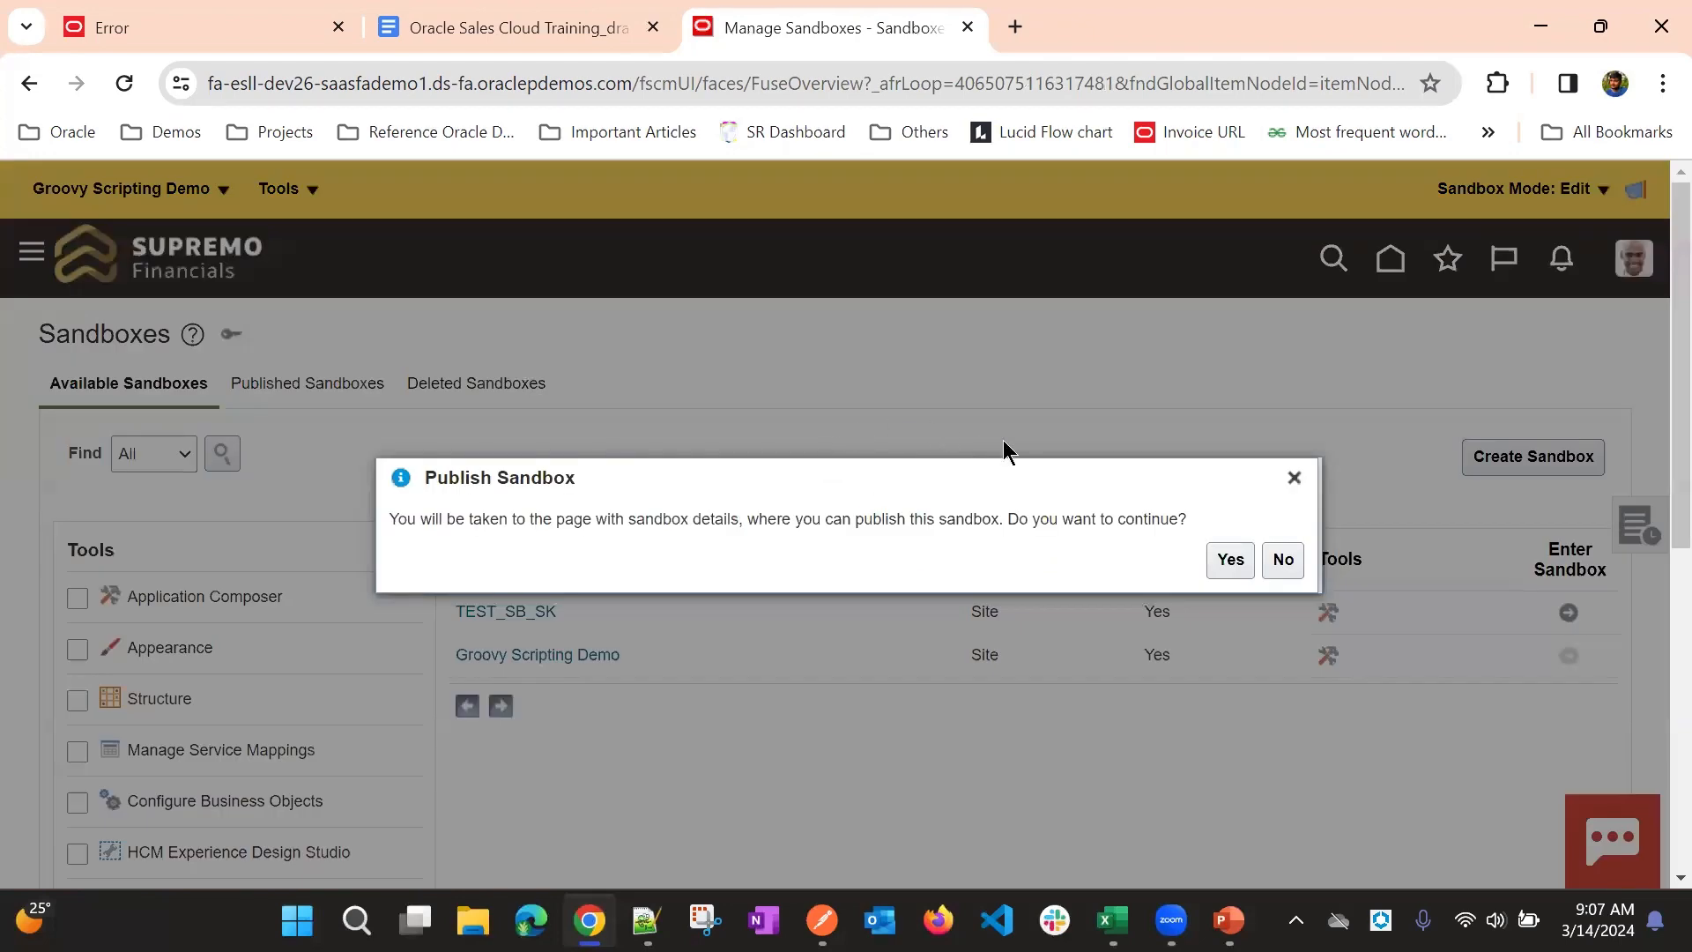
left_click(1244, 559)
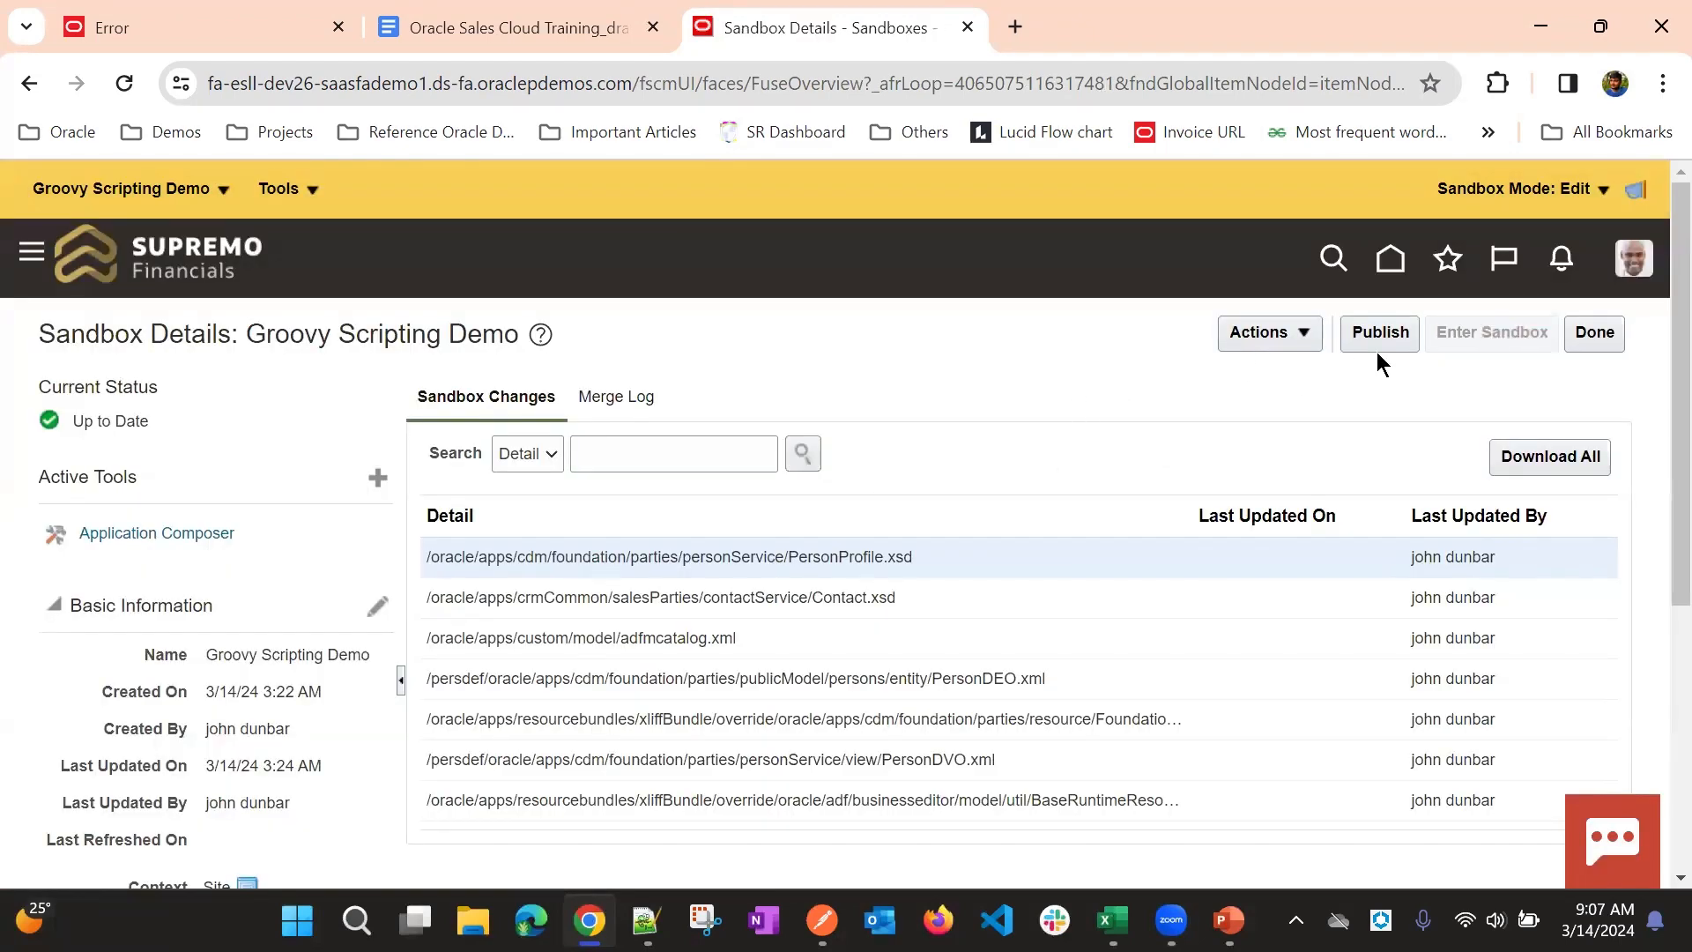
left_click(1377, 349)
left_click(1233, 559)
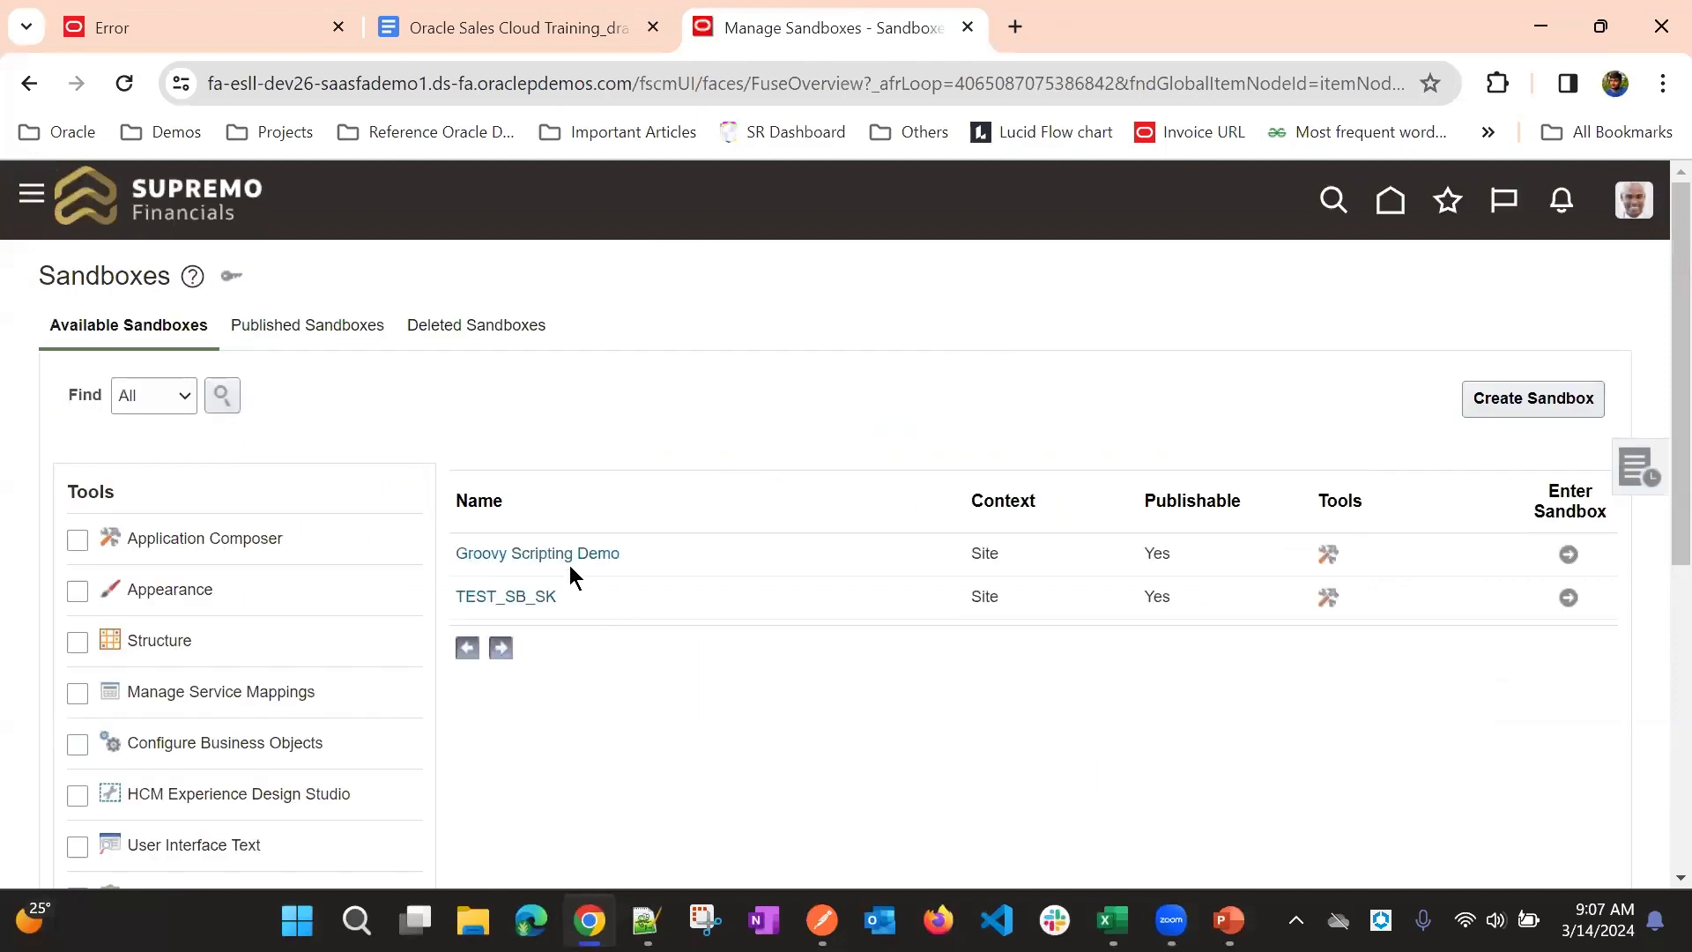
- Check the publishing progress of the Groovy Scripting Demo sandbox and return to the list of available sandboxes
left_click(570, 564)
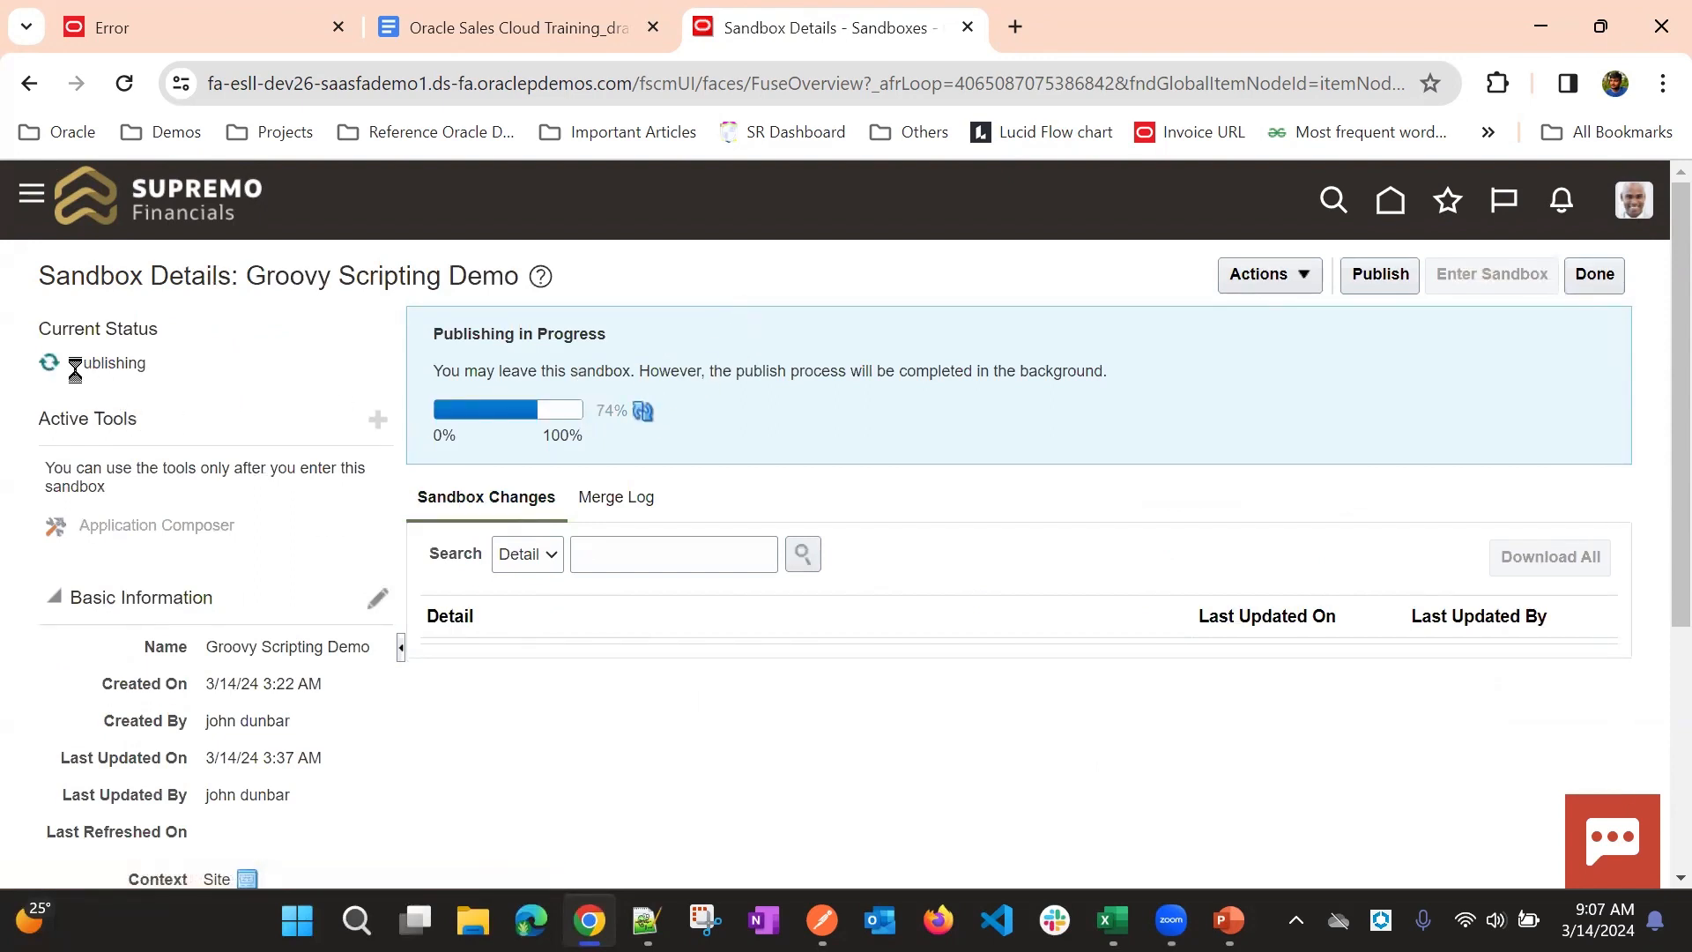
left_click_drag(75, 362, 205, 351)
left_click(723, 303)
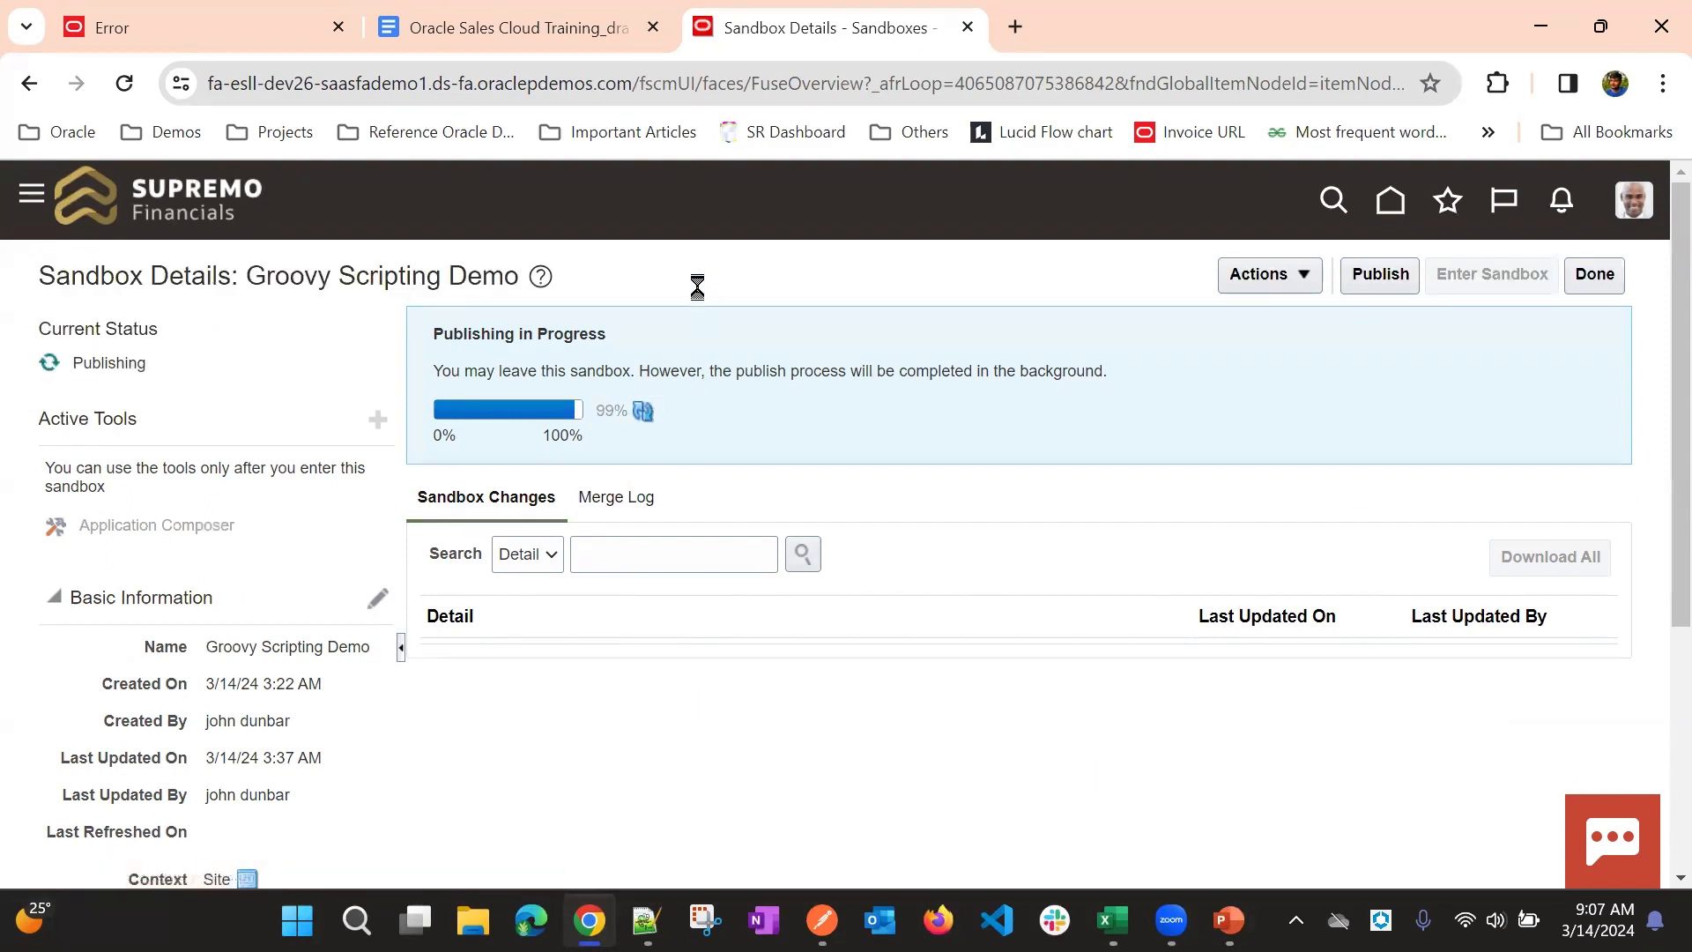
left_click(1597, 275)
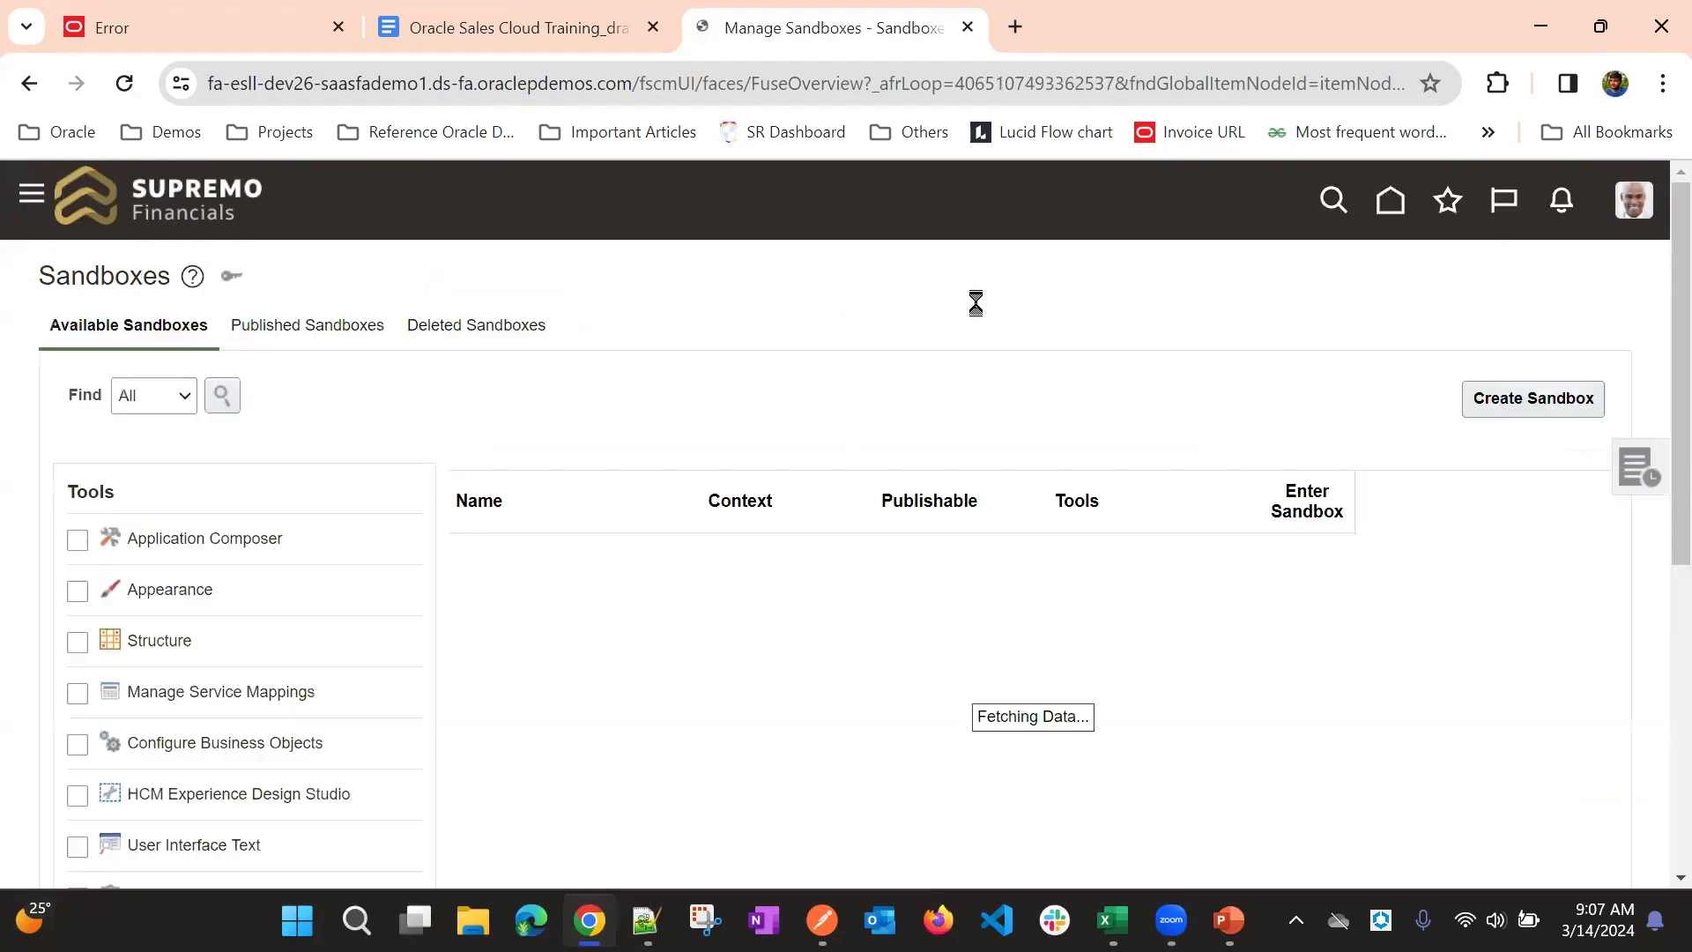
scroll(812, 362, "down", 5)
scroll(756, 389, "up", 5)
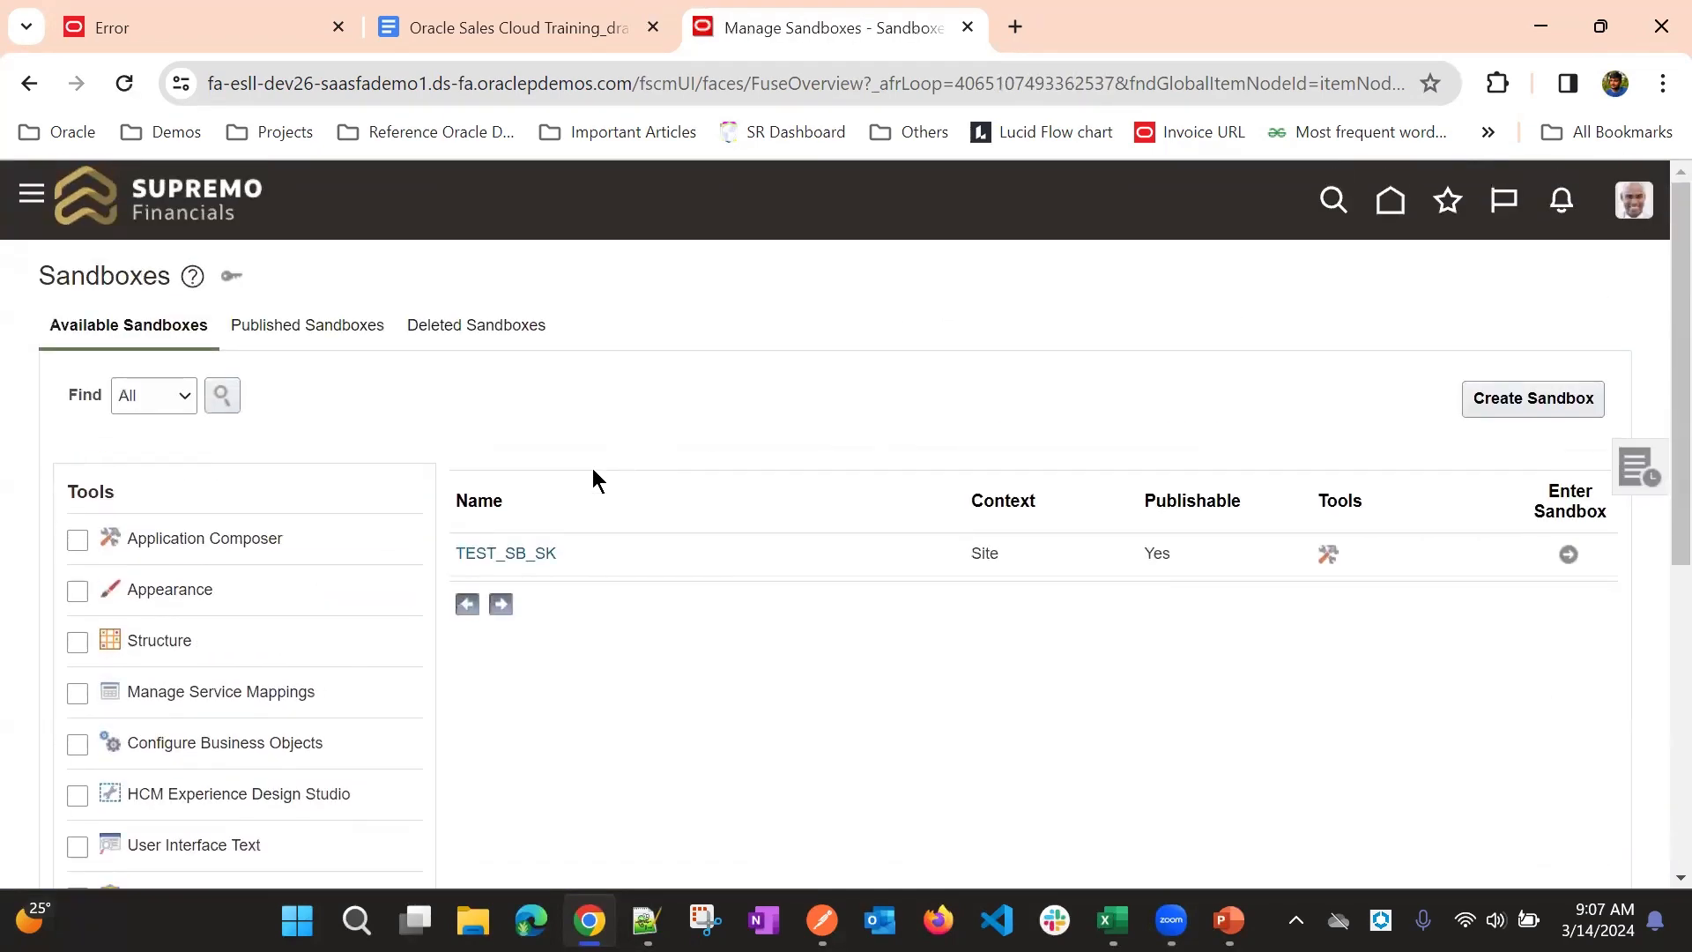
- Refresh the TEST_SB_SK sandbox to synchronize it with the mainline environment and update its refresh progress
left_click(529, 556)
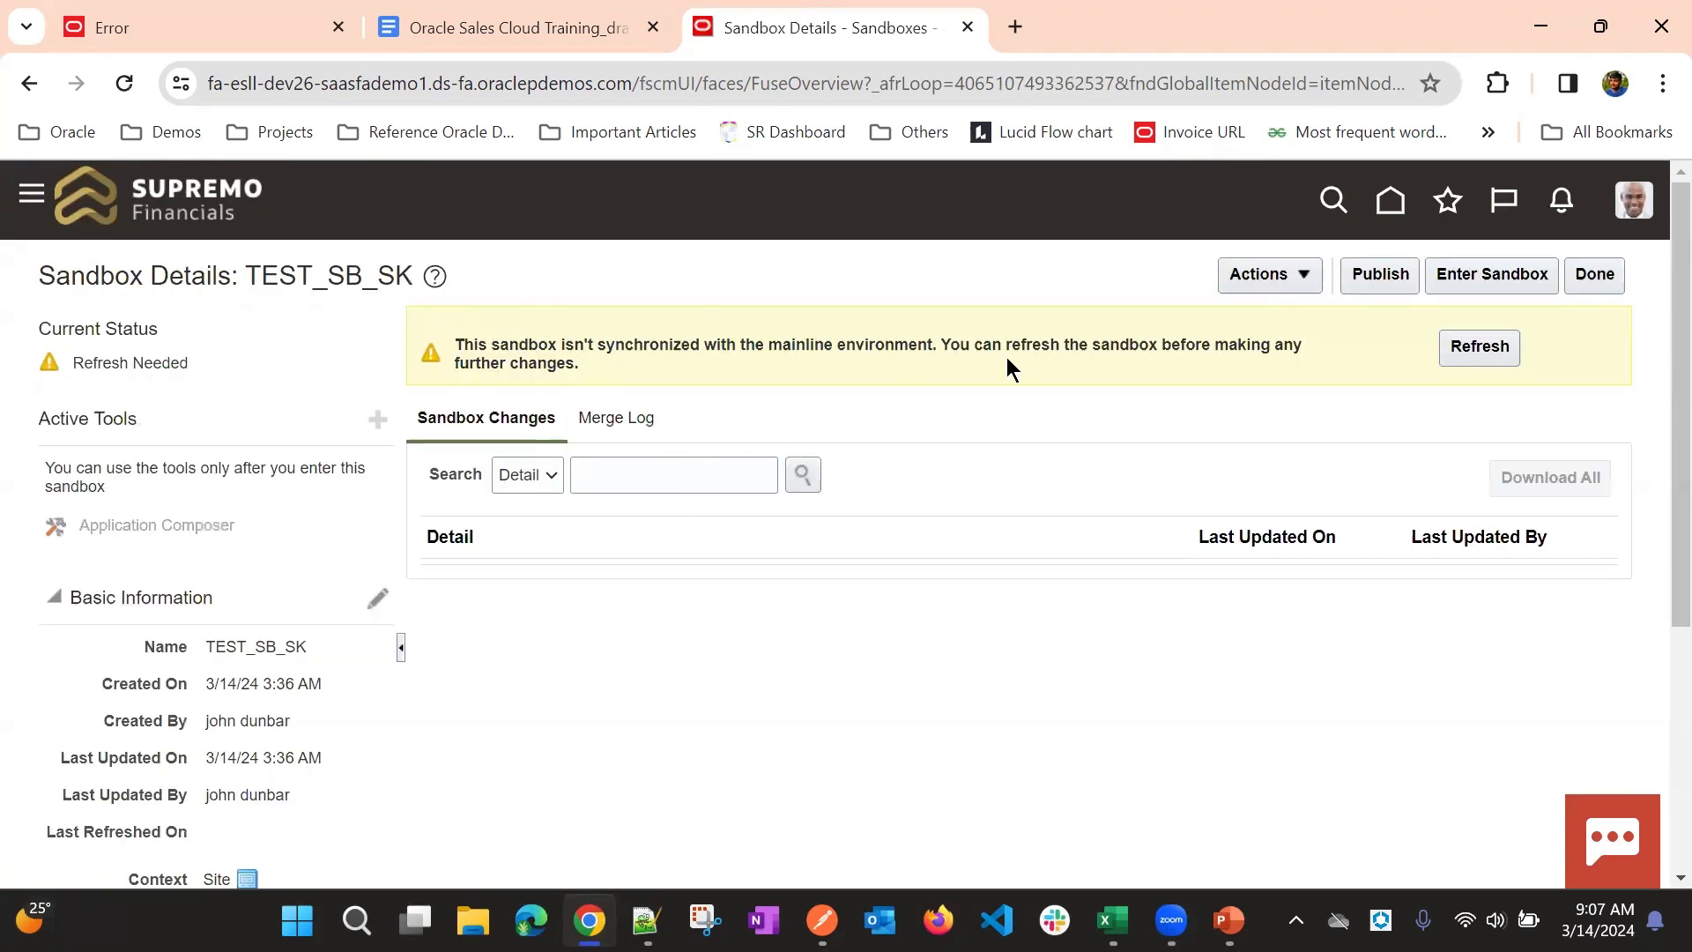
left_click(1459, 349)
left_click(1456, 362)
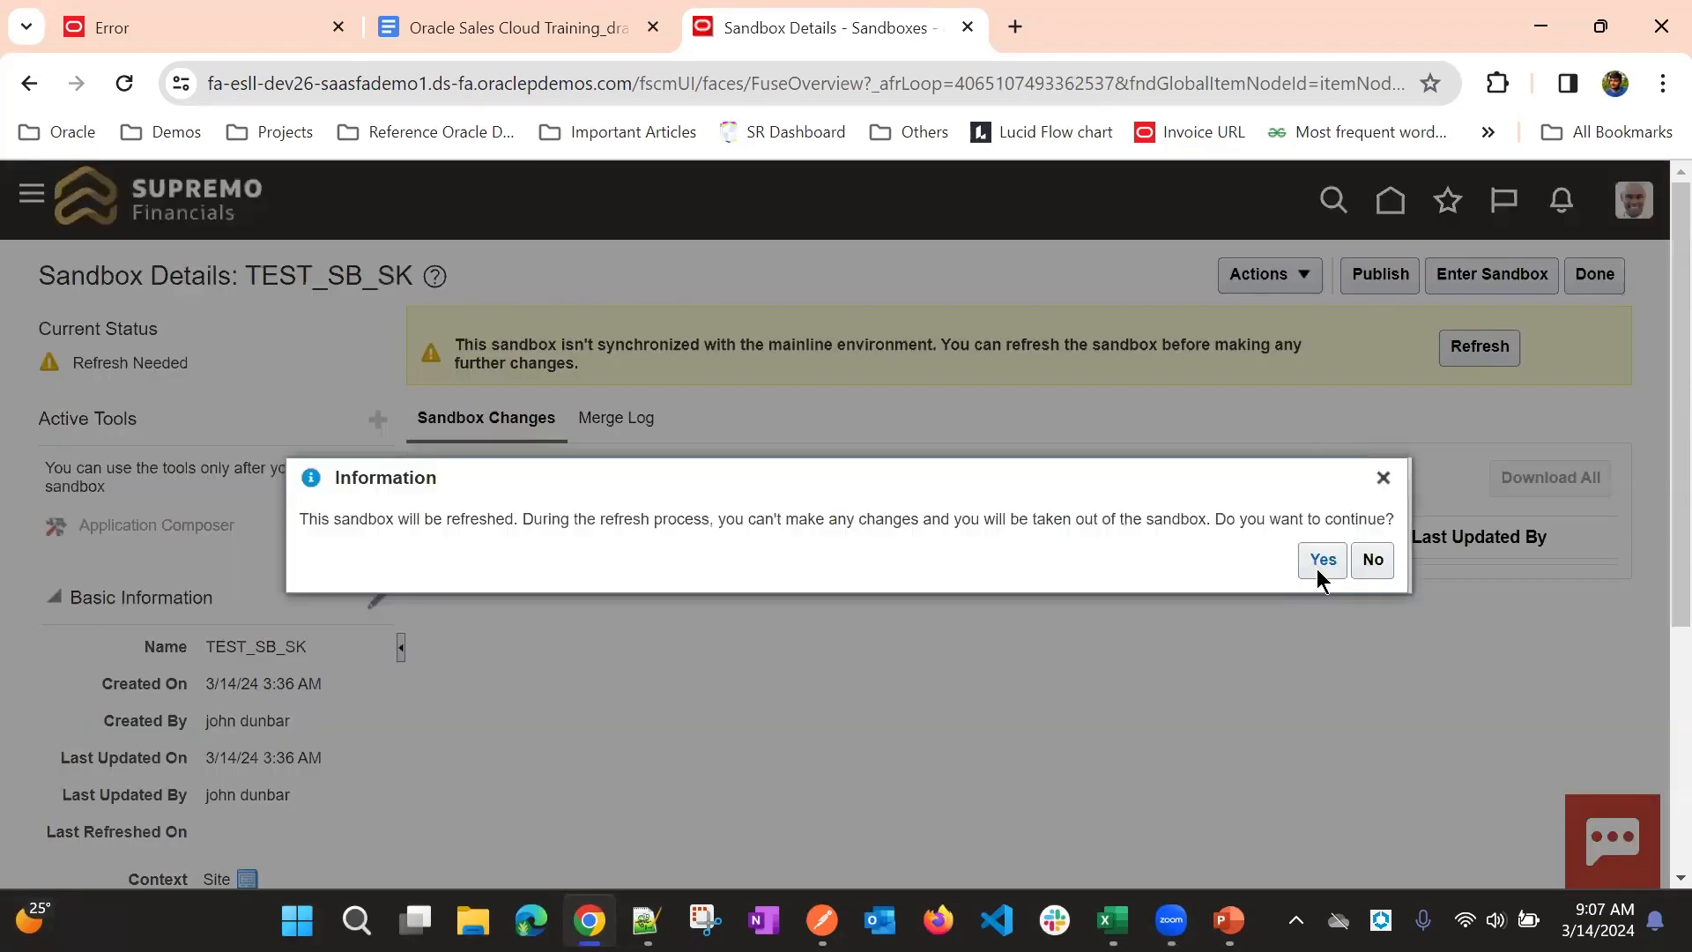
left_click(1317, 568)
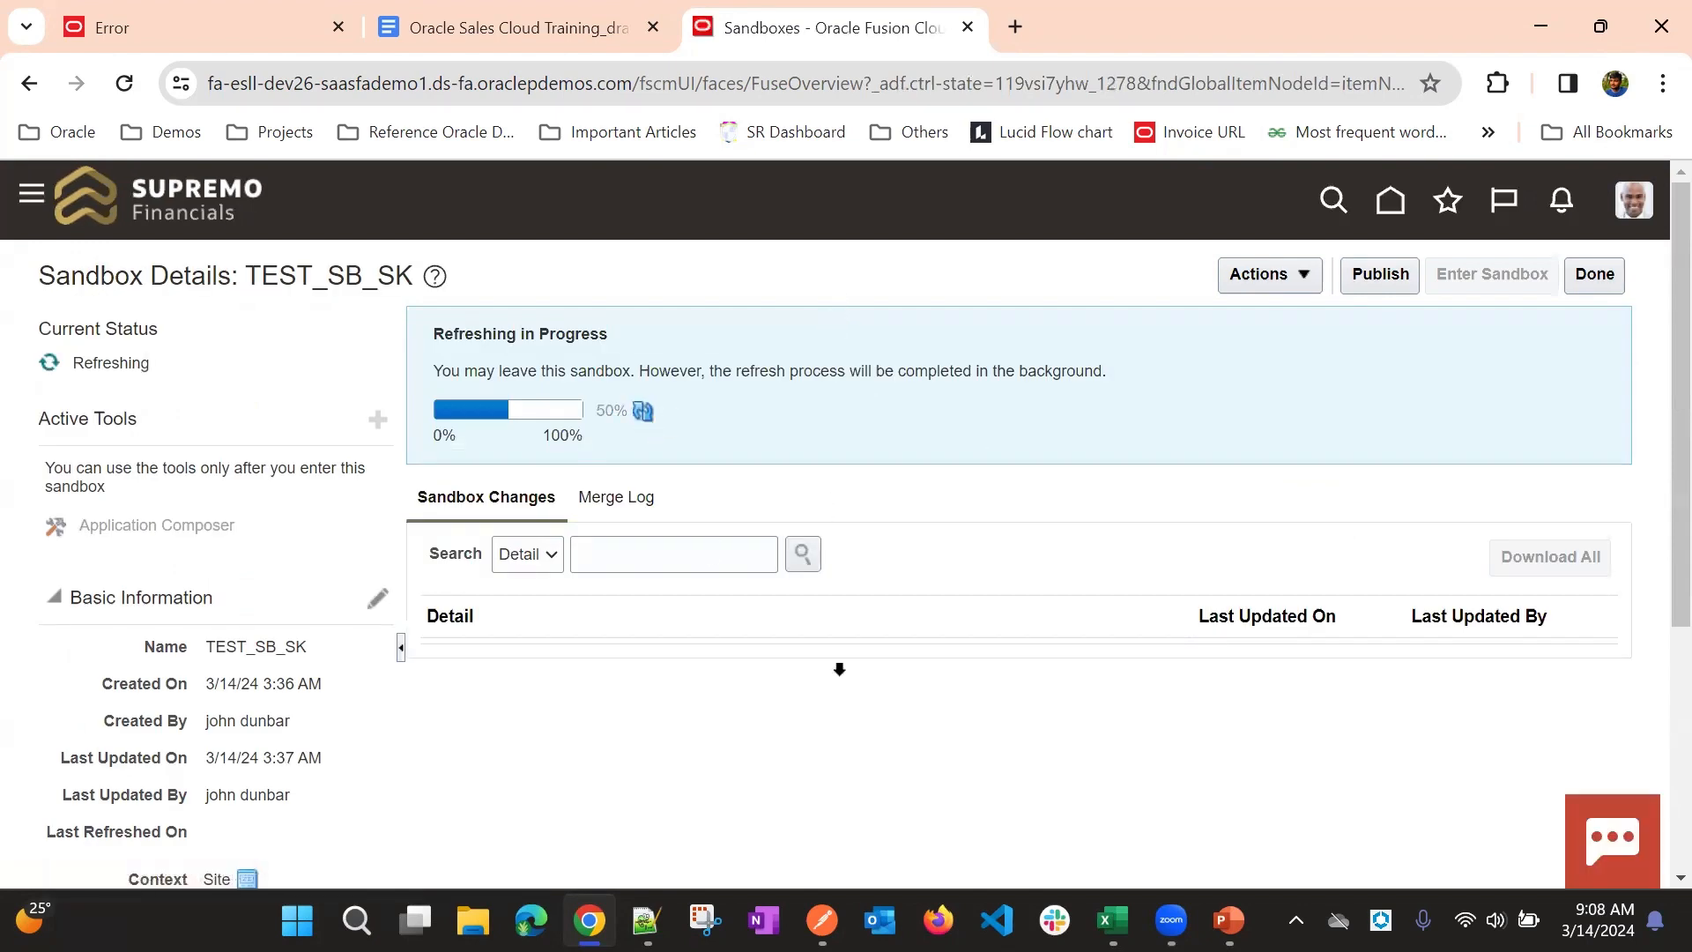
left_click(643, 411)
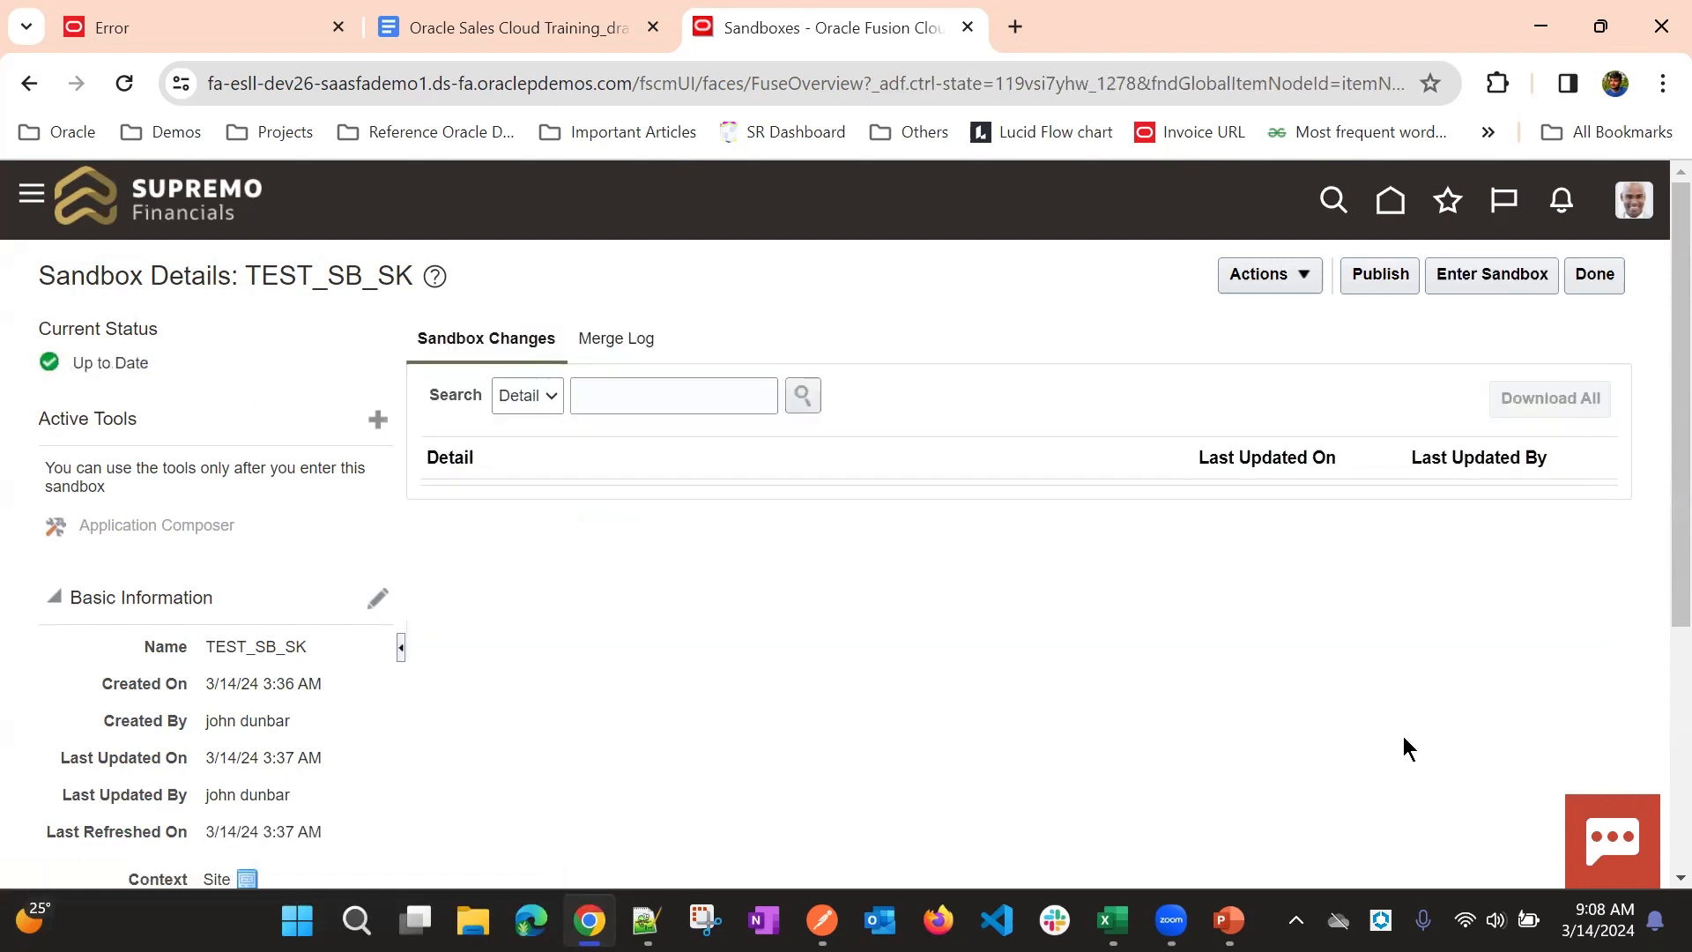